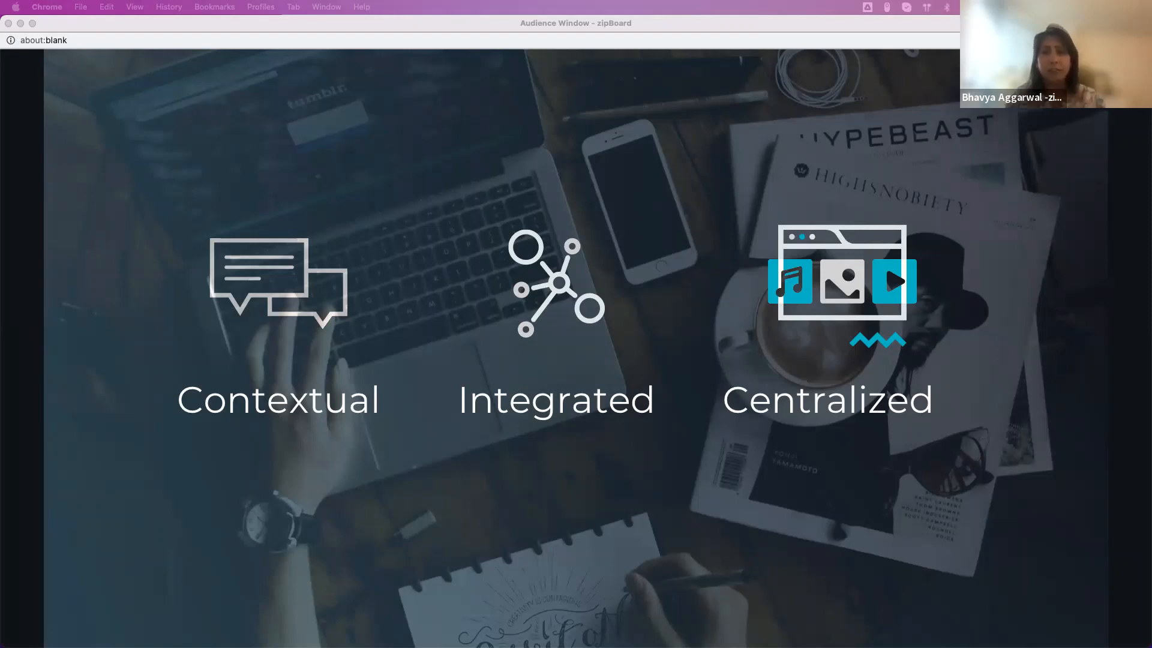
pyautogui.press('Right')
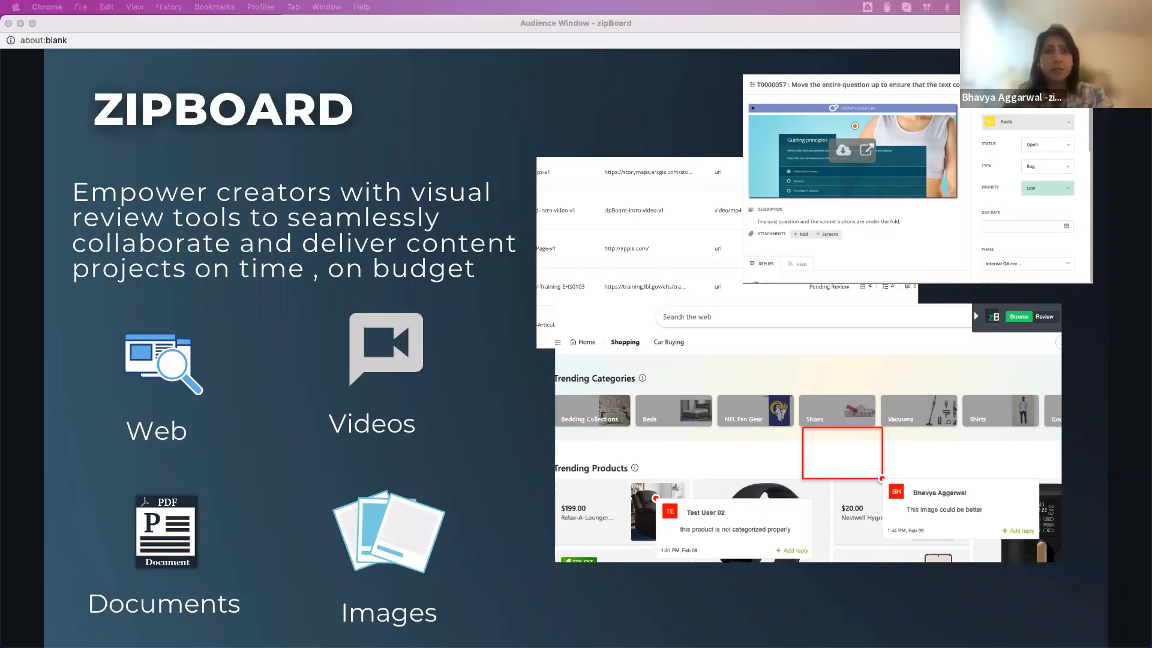
pyautogui.press('super+w')
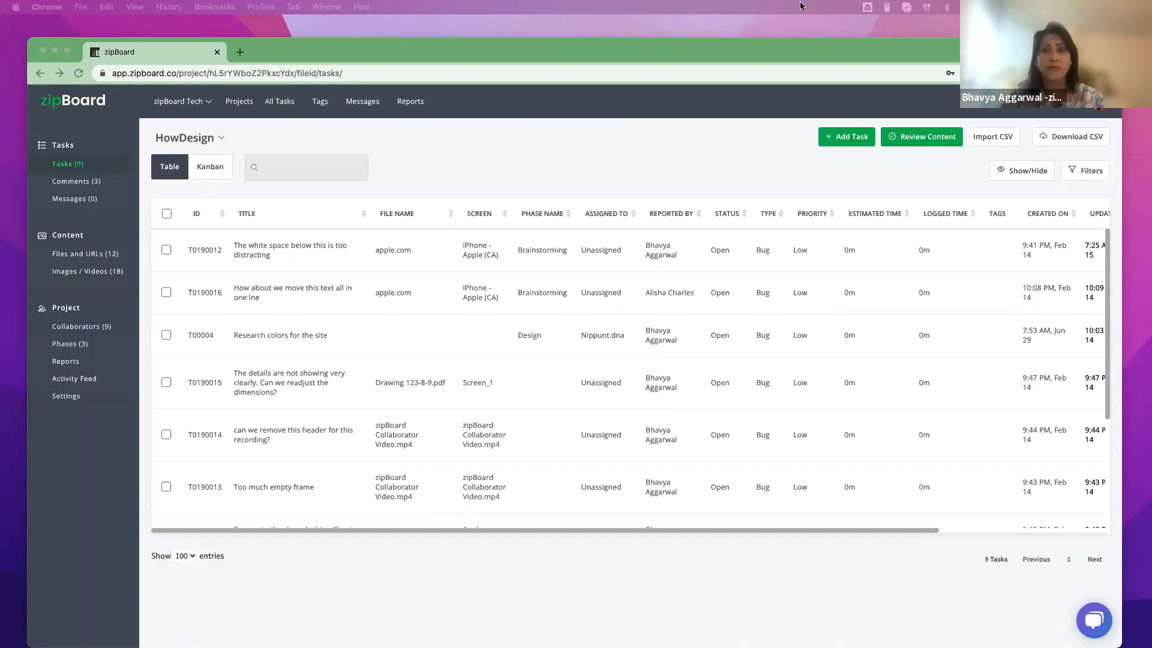
# Go to the overview of all projects and open the HowDesign project.
pyautogui.click(90, 102)
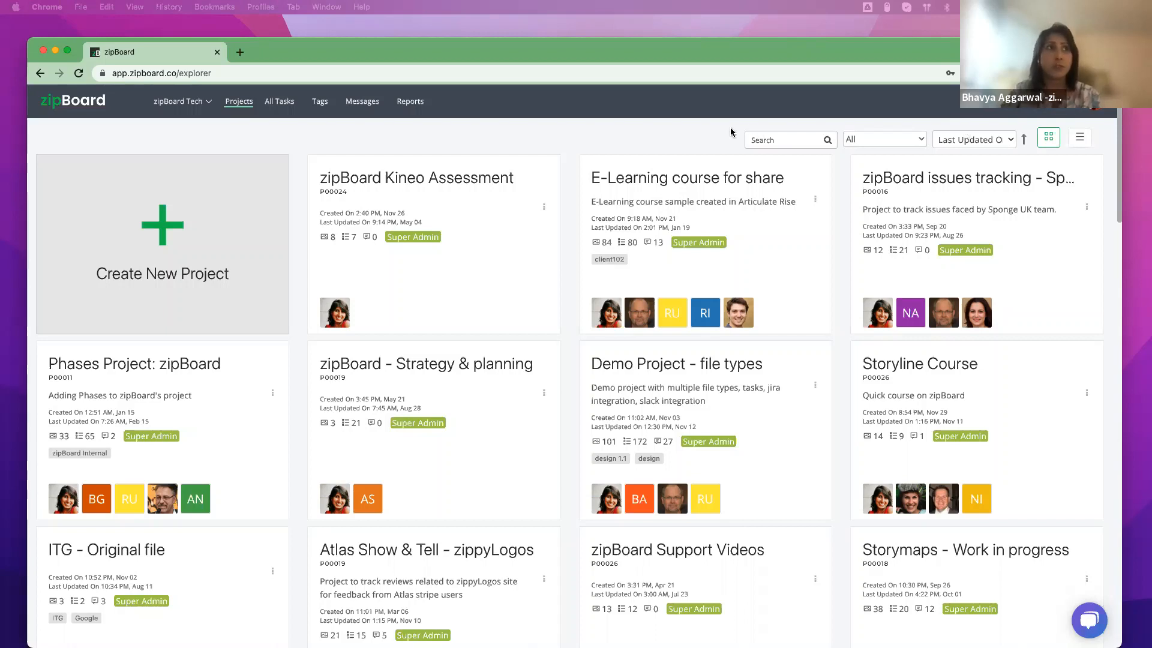
pyautogui.click(619, 138)
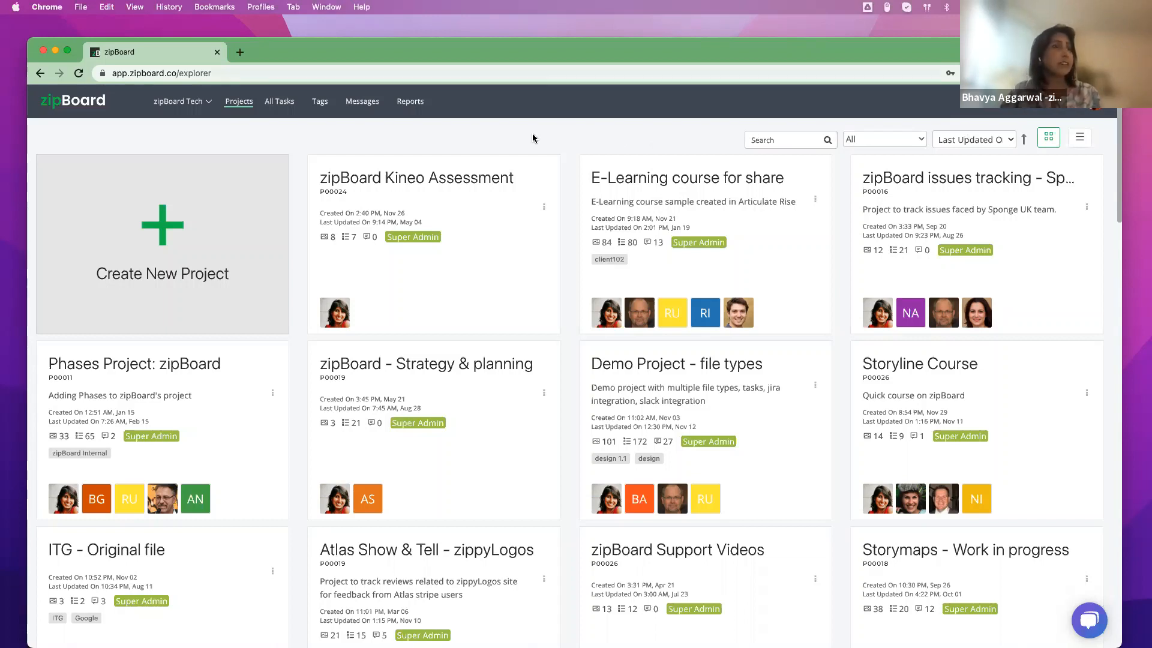
pyautogui.scroll(-1, 533, 138)
pyautogui.scroll(-6, 533, 140)
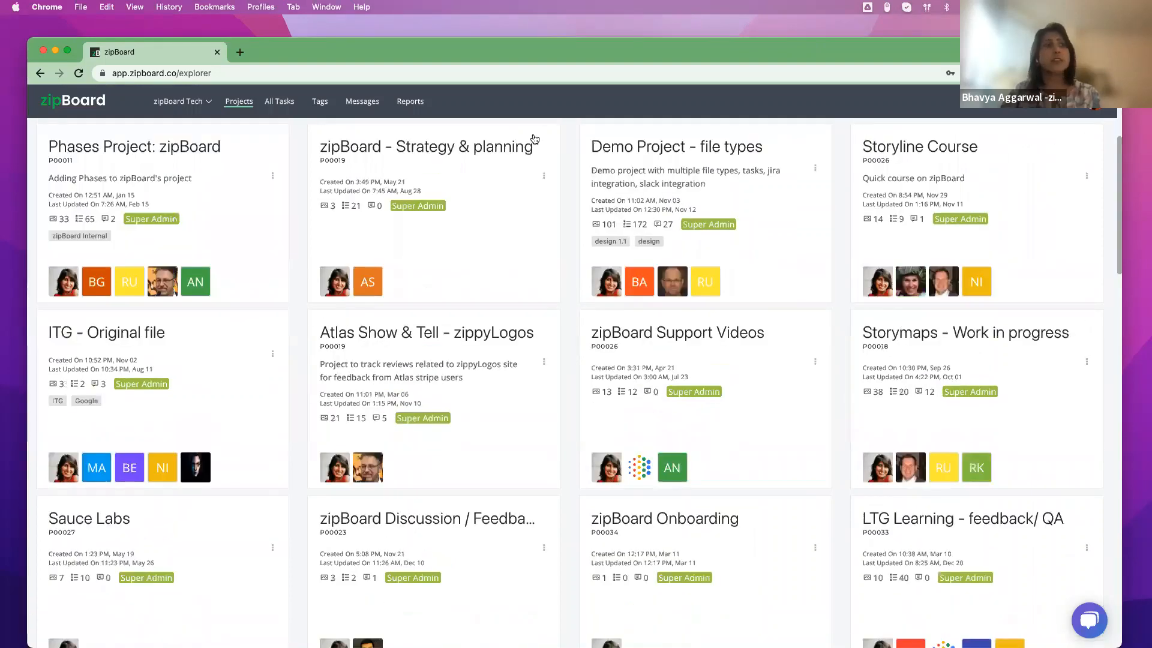
pyautogui.scroll(7, 553, 198)
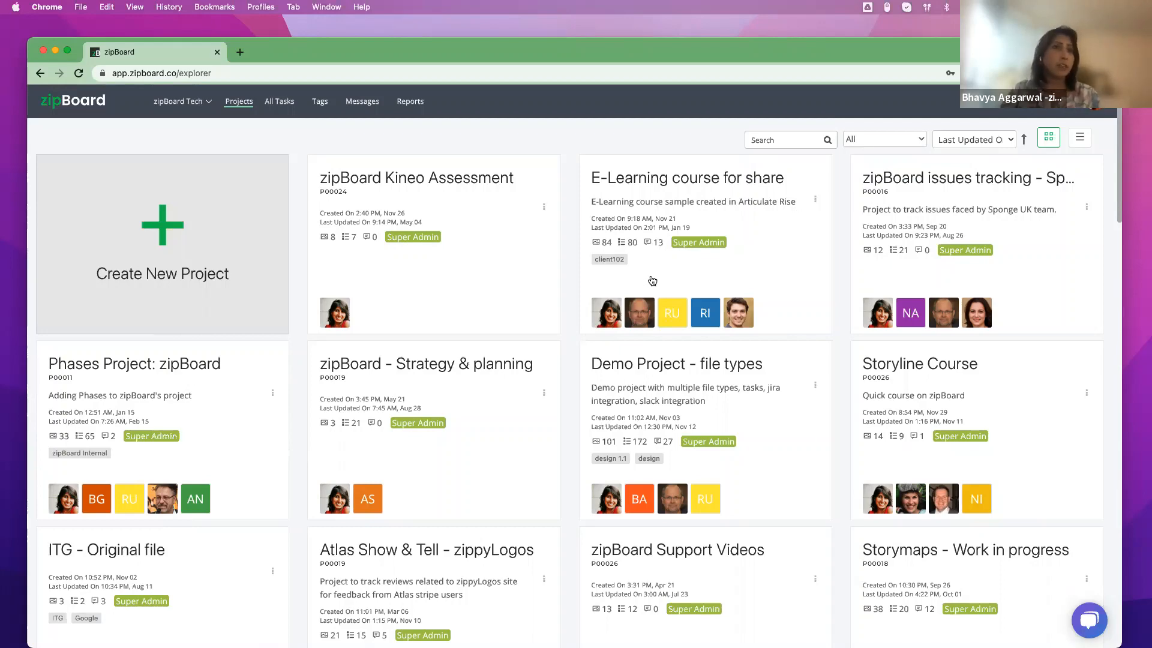
pyautogui.scroll(-7, 653, 280)
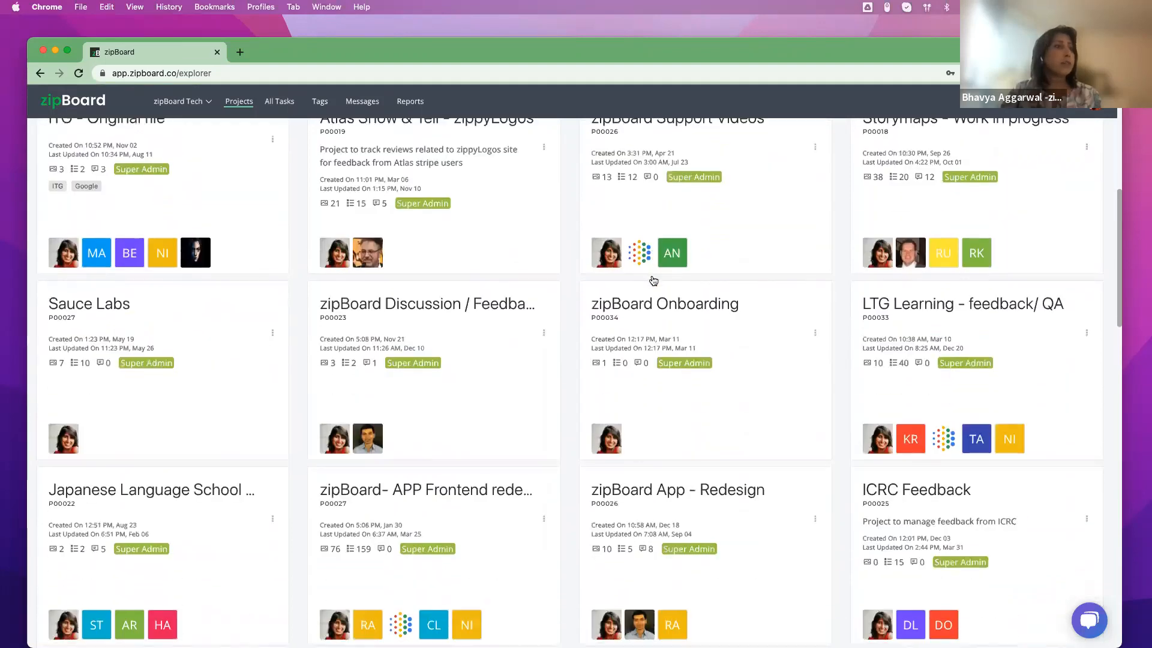
pyautogui.scroll(-8, 653, 281)
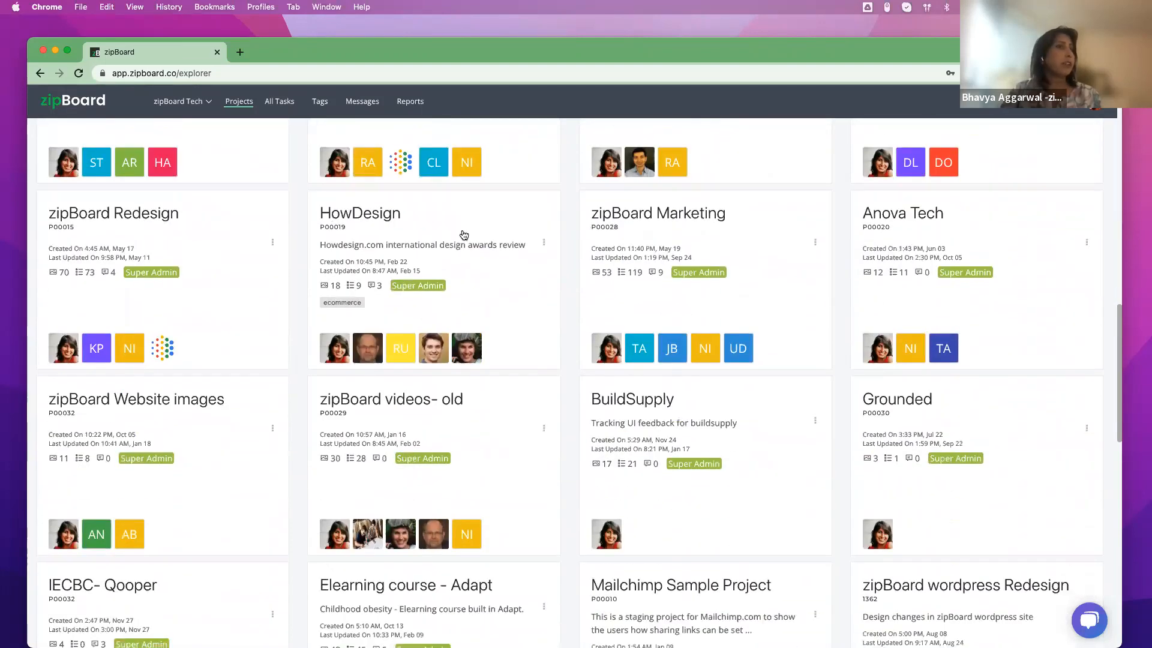
pyautogui.click(463, 237)
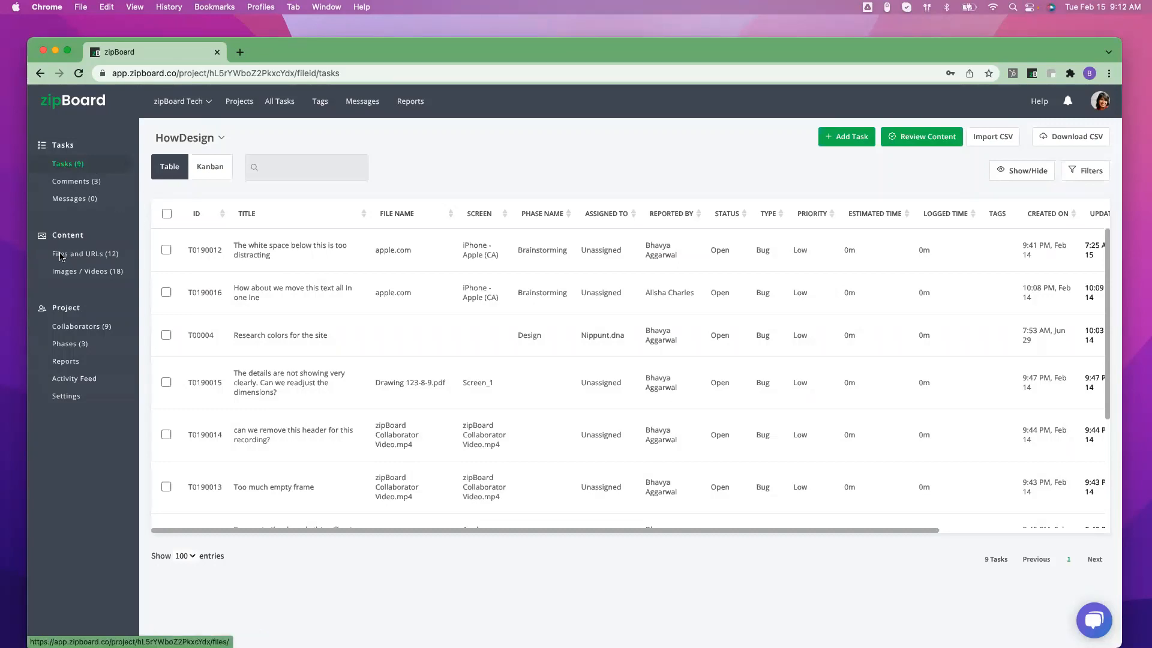
# Open the project's Files and URLs and view which content types can be added for review.
pyautogui.click(93, 258)
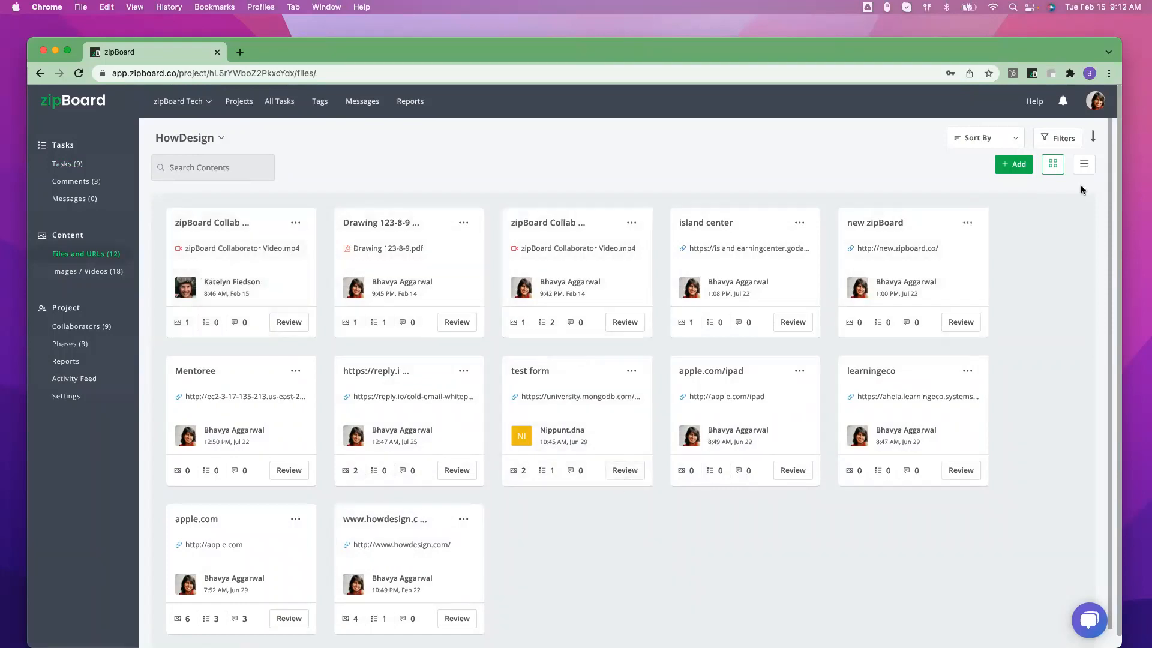
pyautogui.click(1012, 165)
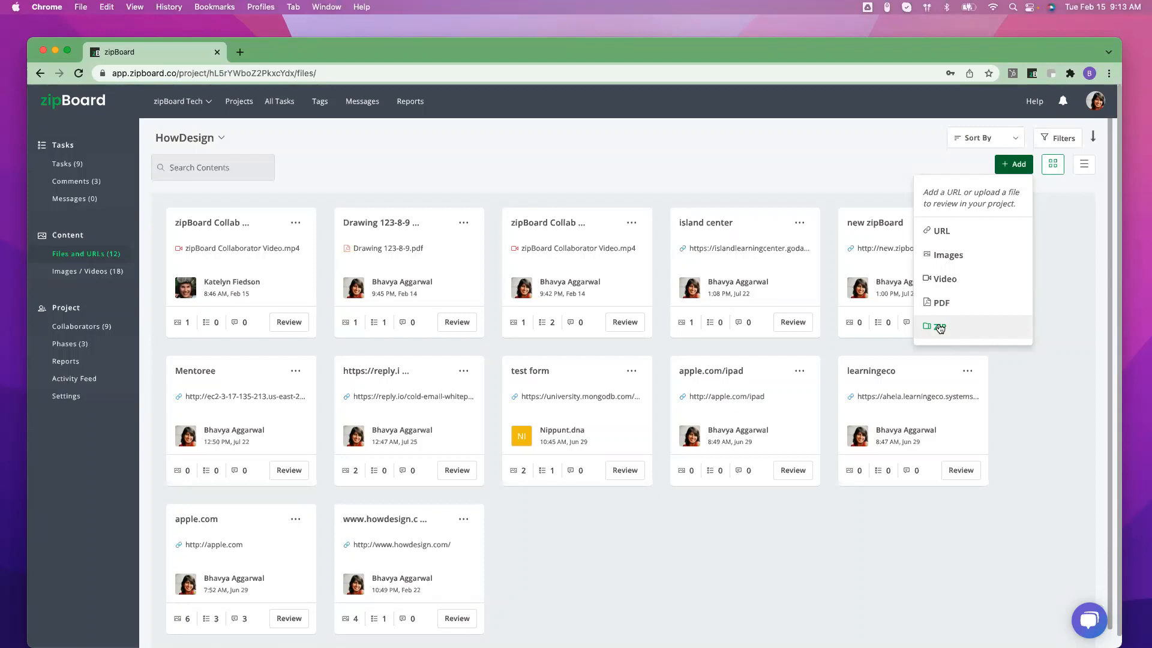
pyautogui.click(1020, 169)
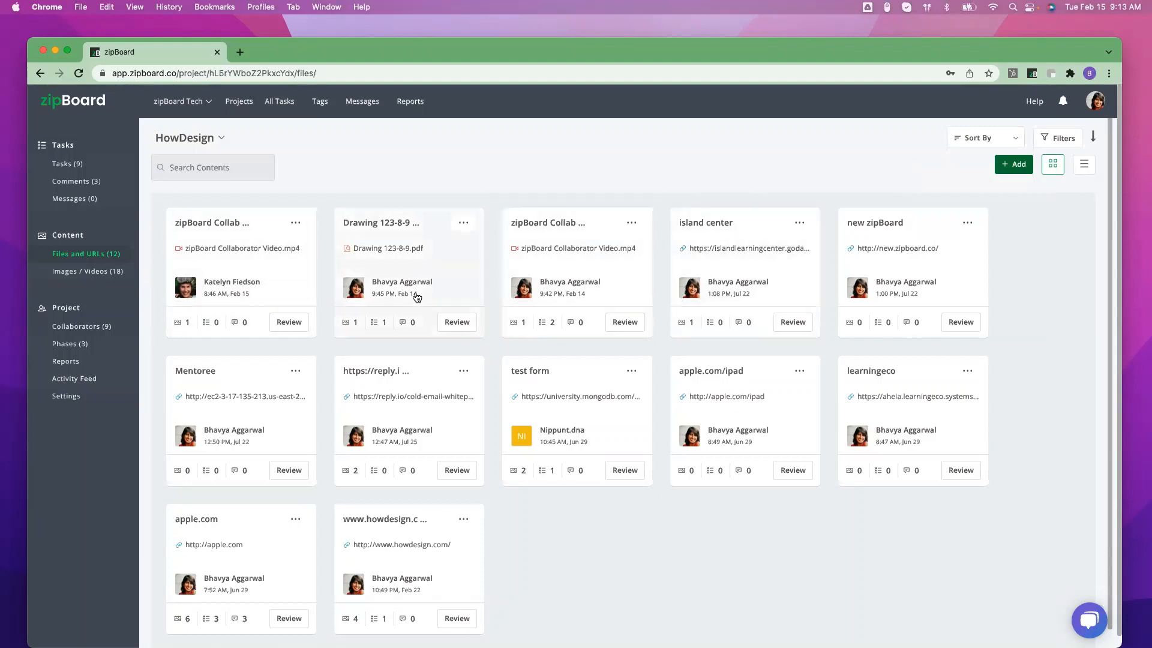
# Look through the project's collaborators and their roles, and close the list.
pyautogui.click(102, 328)
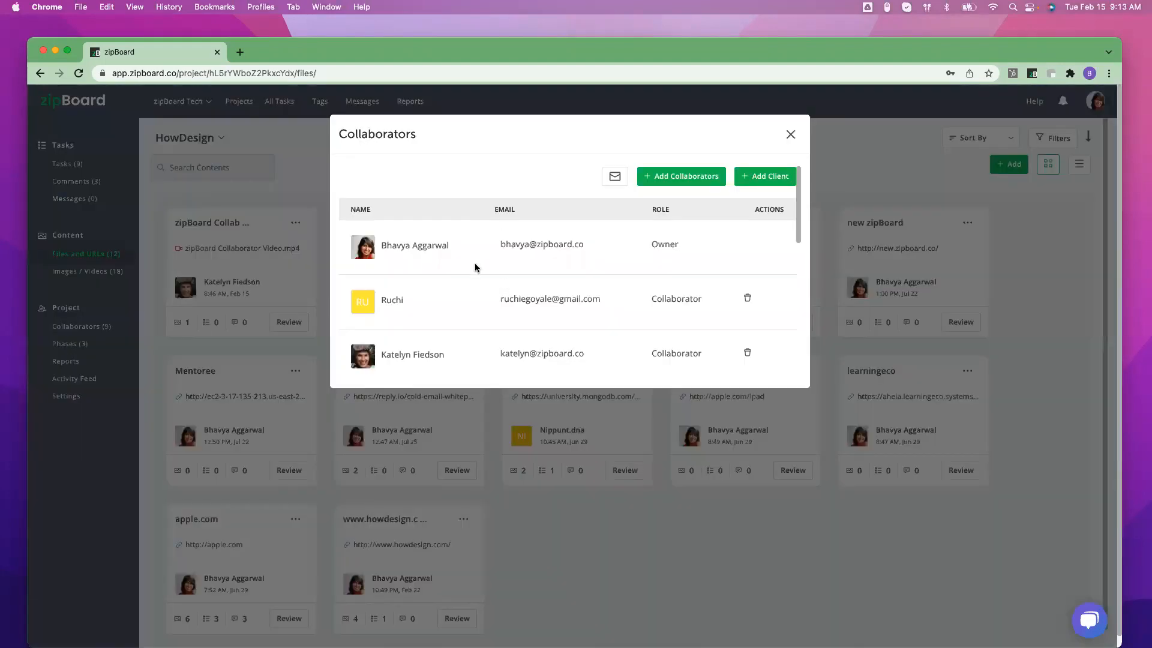
pyautogui.scroll(-1, 475, 267)
pyautogui.scroll(-10, 474, 268)
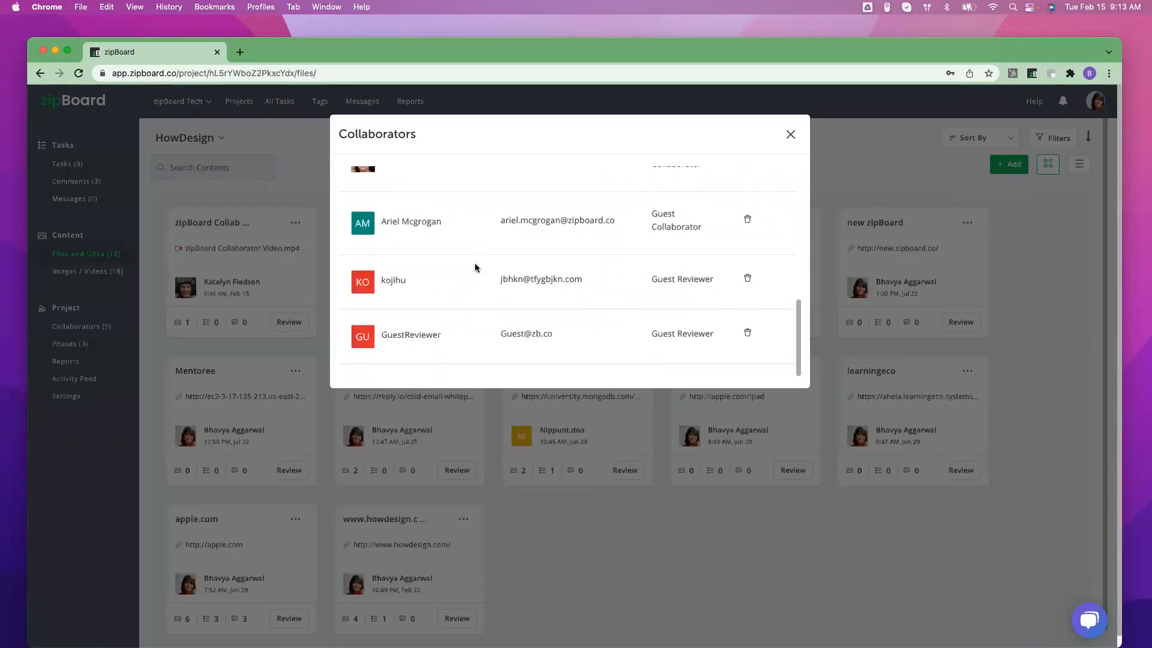
pyautogui.scroll(8, 474, 268)
pyautogui.scroll(3, 475, 267)
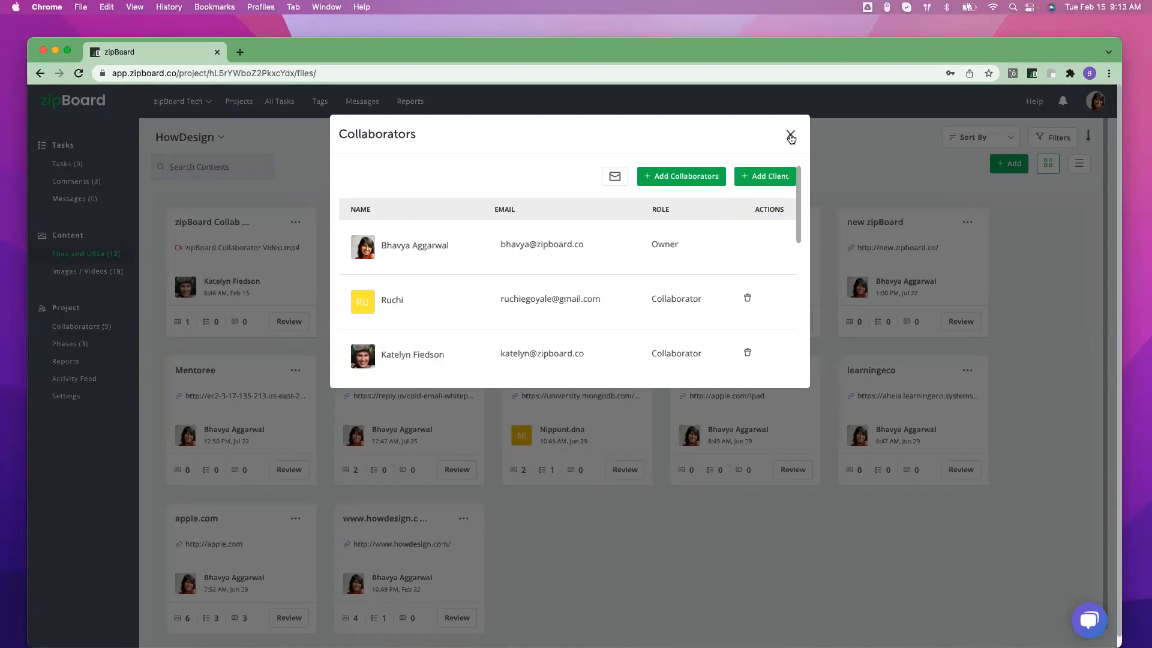
pyautogui.click(791, 135)
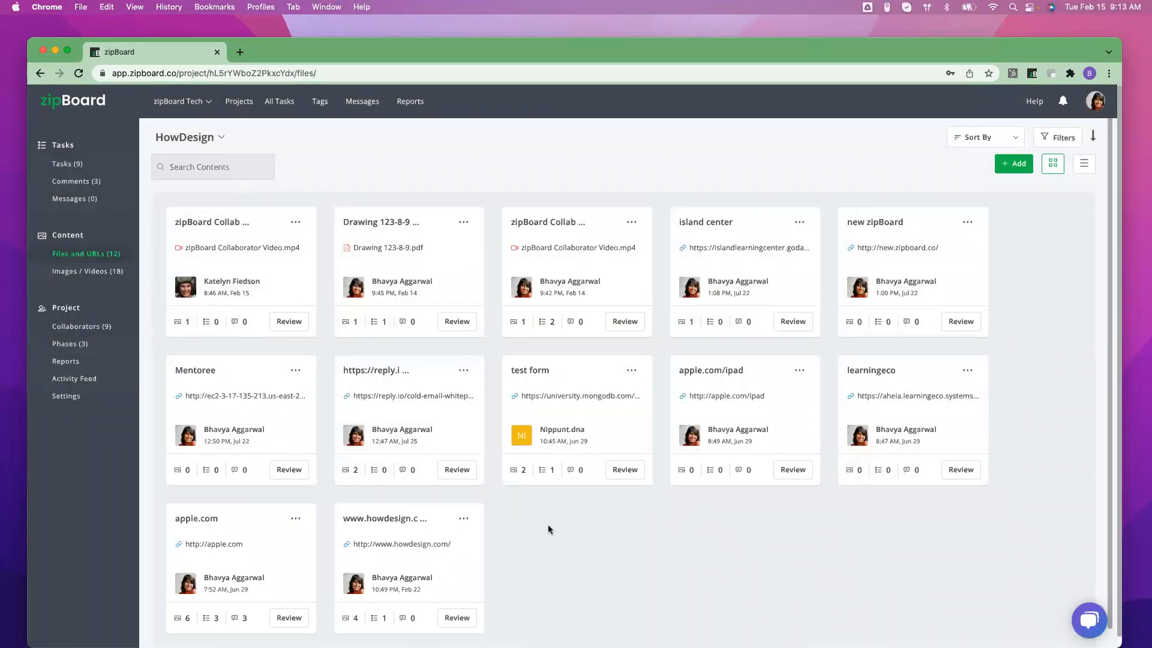
# Open the apple.com entry for review and look over its home page.
pyautogui.scroll(-2, 547, 527)
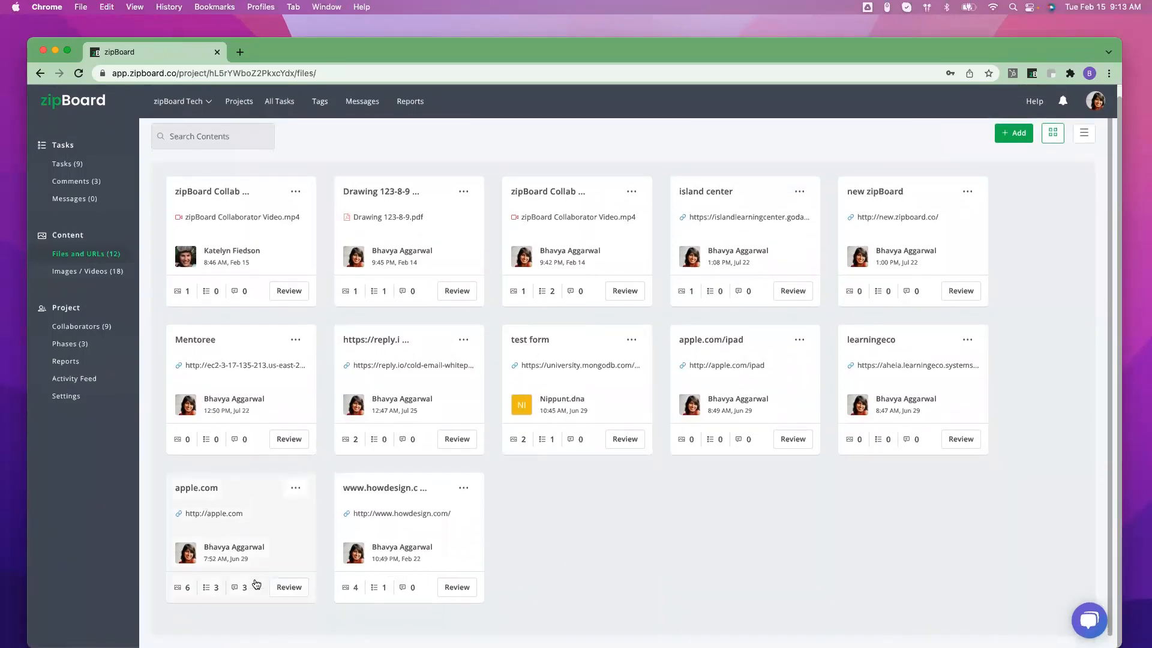
pyautogui.click(281, 592)
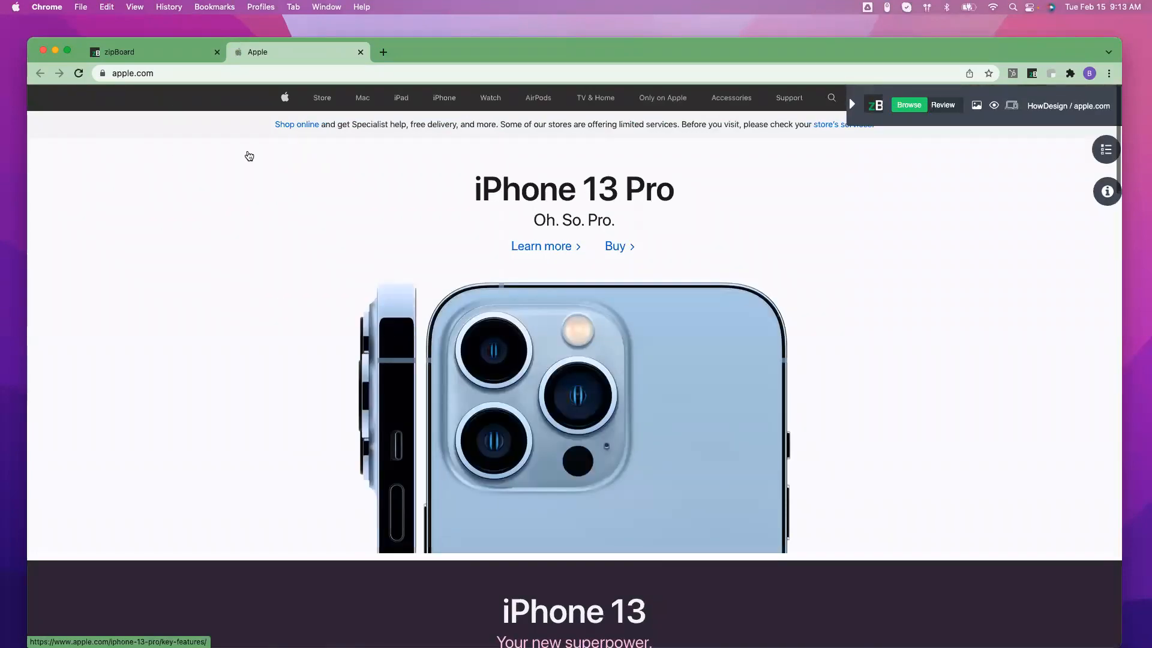
pyautogui.scroll(-5, 228, 152)
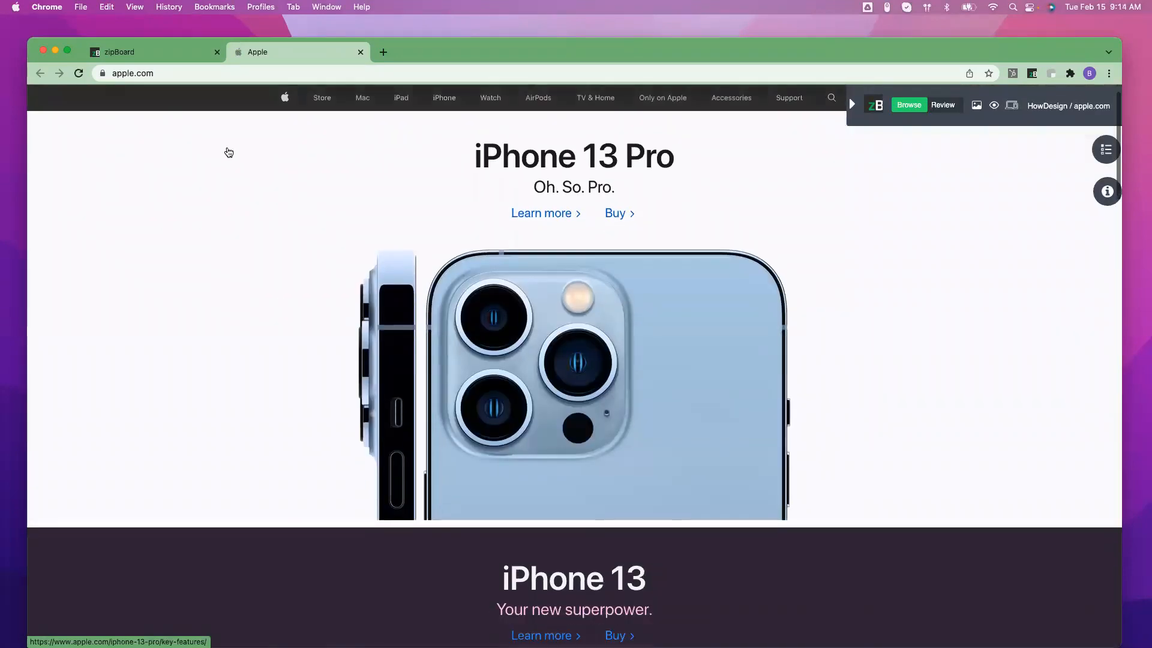
pyautogui.scroll(5, 227, 150)
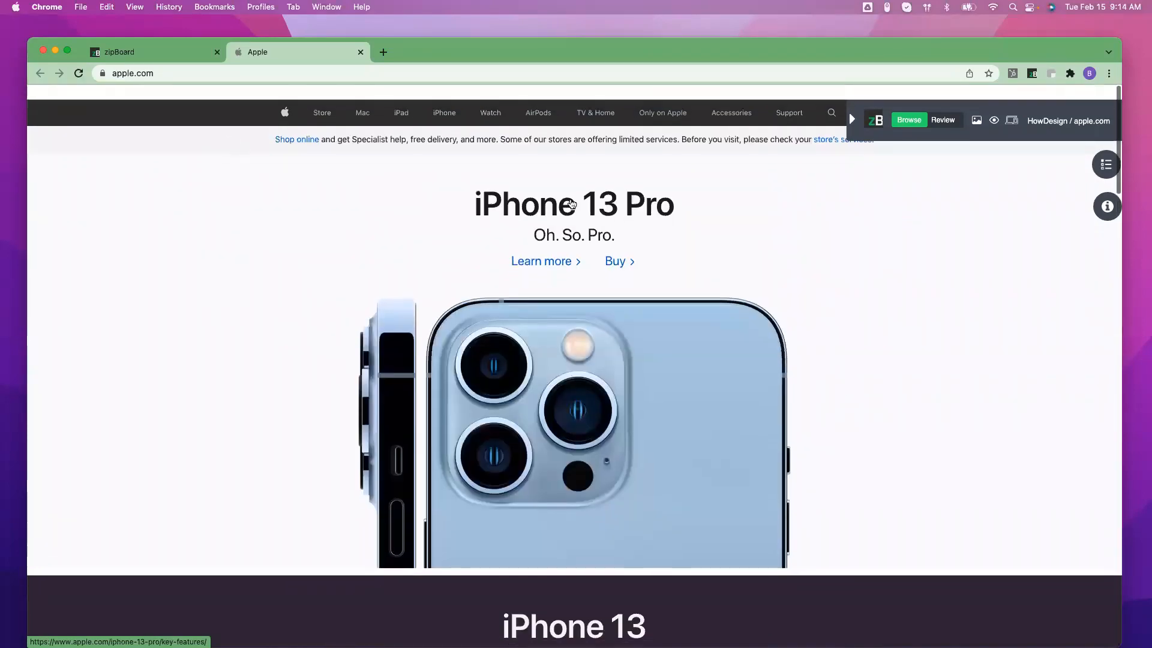
pyautogui.scroll(-15, 360, 247)
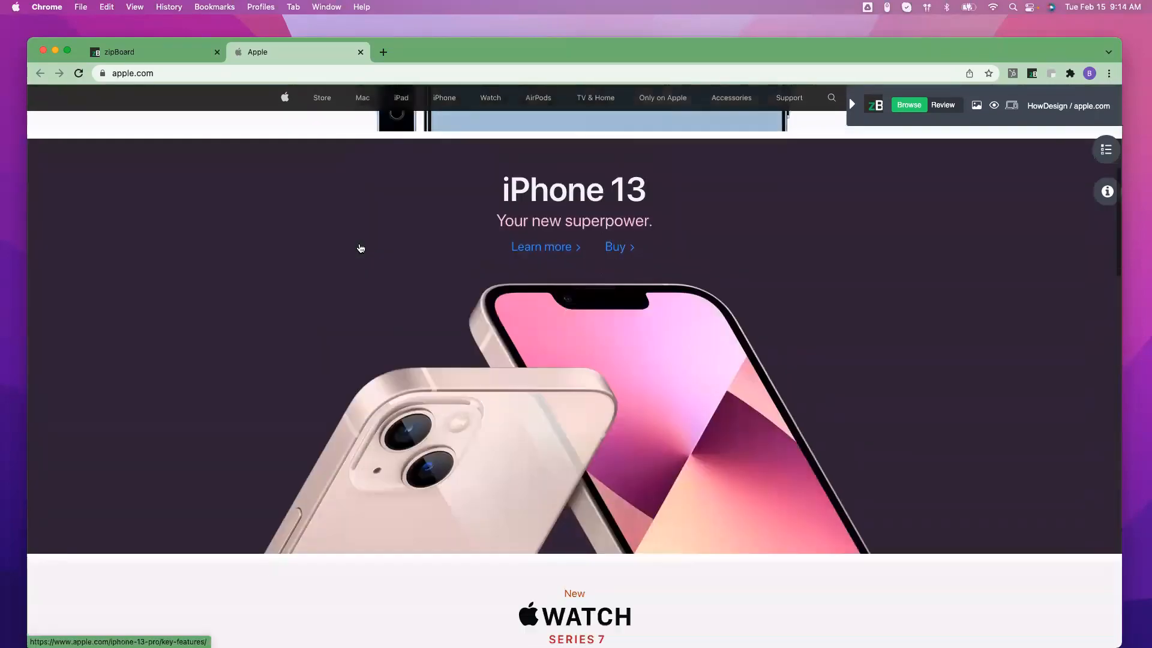
pyautogui.scroll(-3, 360, 248)
pyautogui.scroll(15, 360, 248)
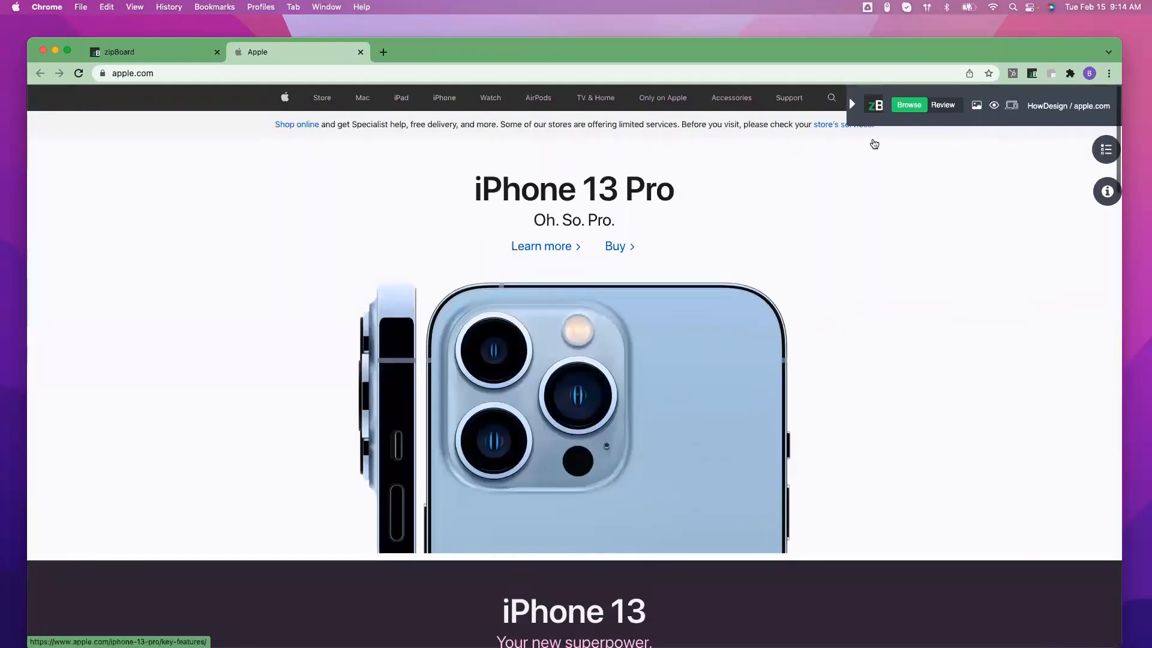
# In Review mode, add the comment "This text could be more elaborate" as a task beside the Buy link under iPhone 13 Pro.
pyautogui.click(941, 107)
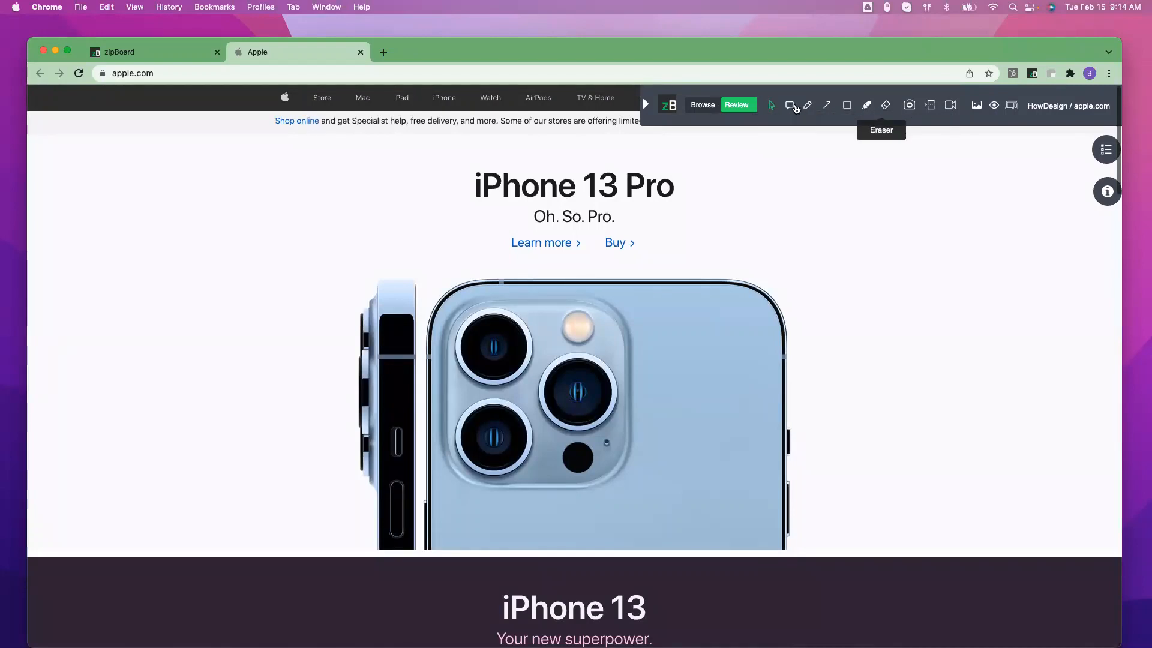
pyautogui.click(791, 108)
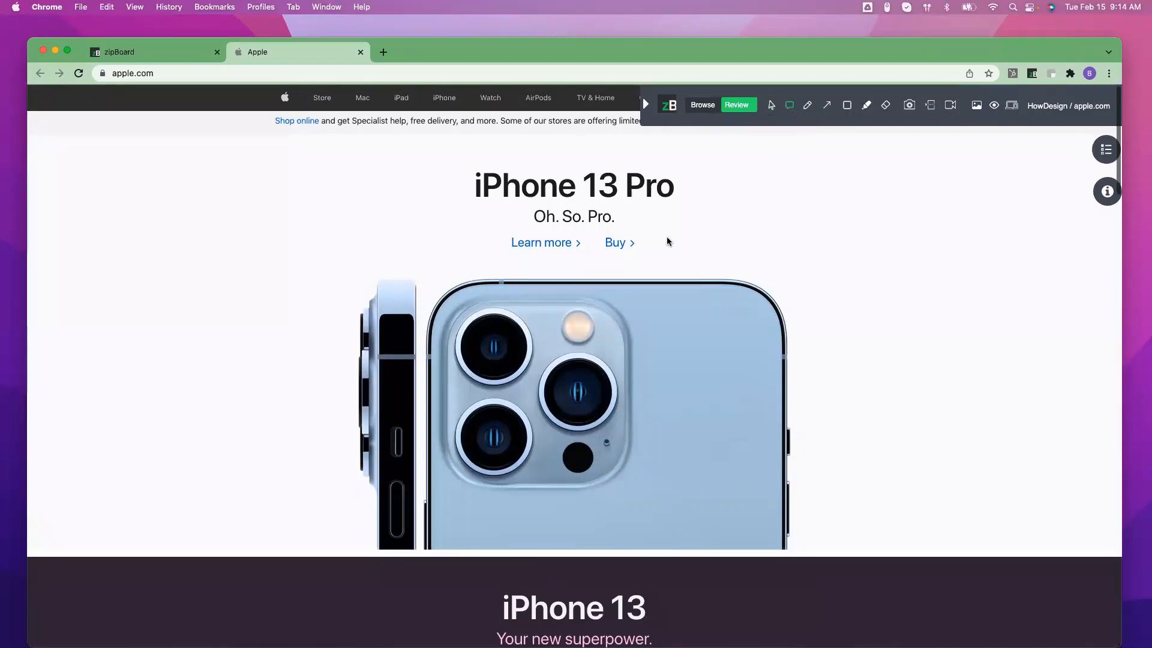
pyautogui.click(667, 239)
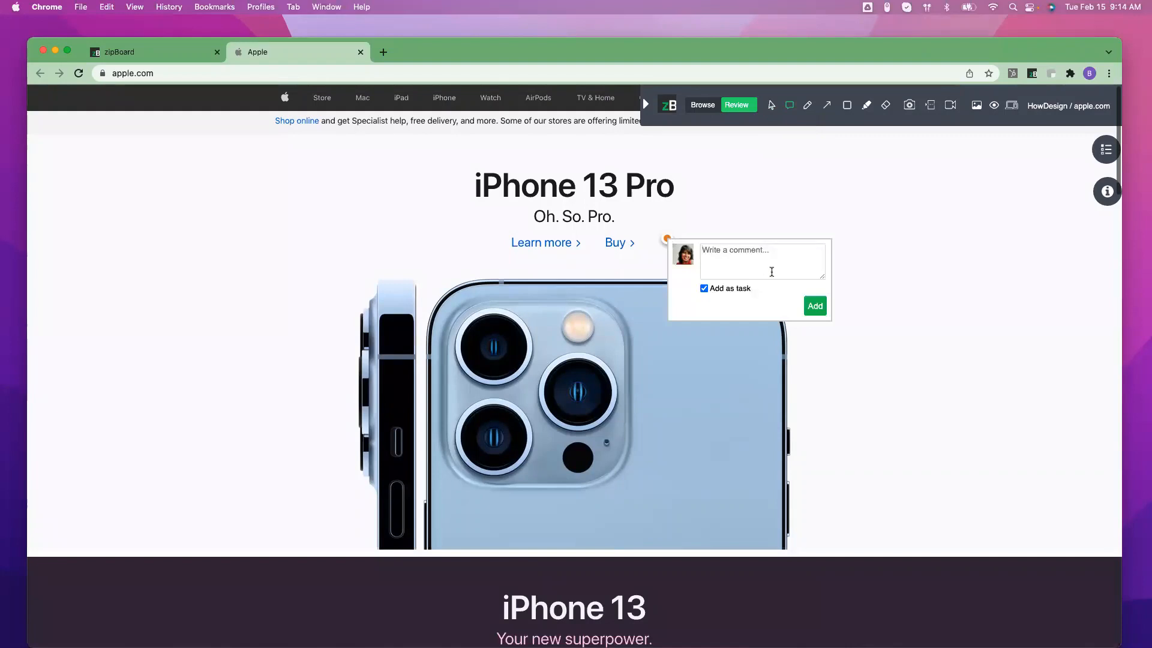
pyautogui.write('This l')
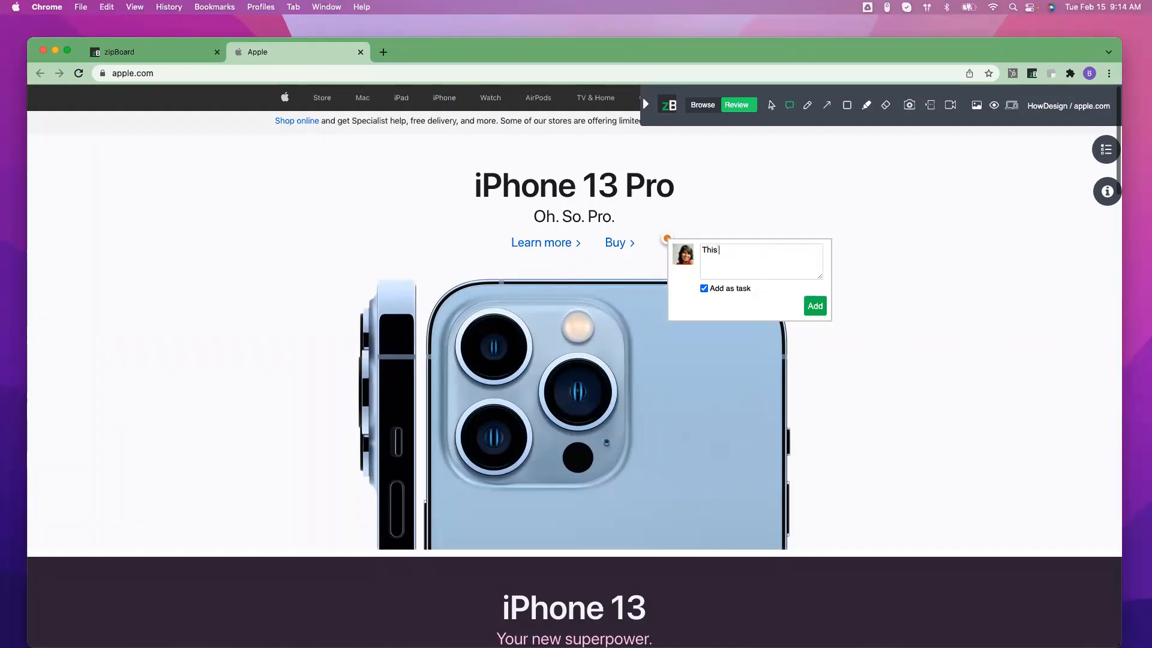
pyautogui.write('ext could be more elaborate')
pyautogui.click(814, 306)
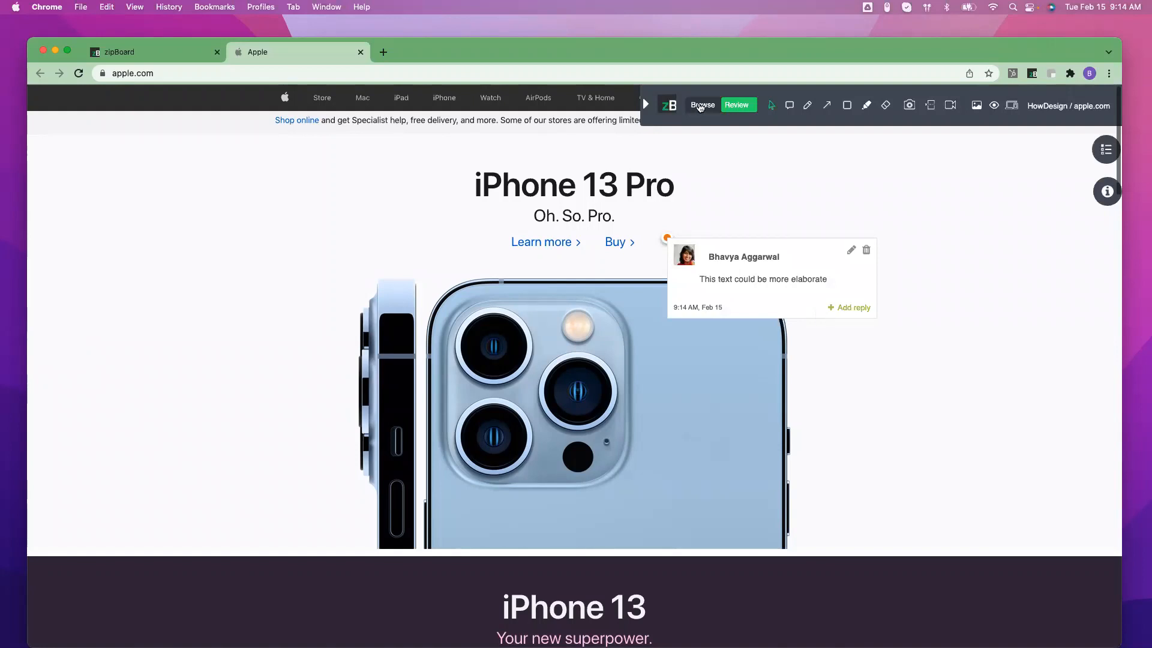
# Return to Browse mode and go to the site's iPhone page.
pyautogui.click(703, 105)
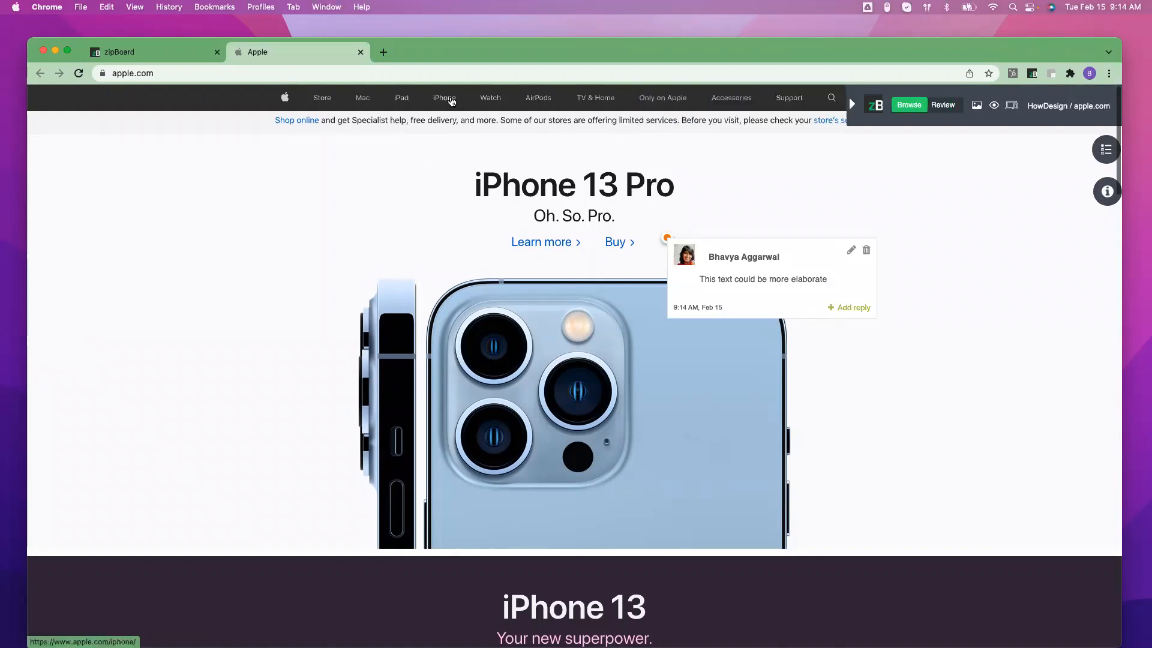
pyautogui.click(444, 97)
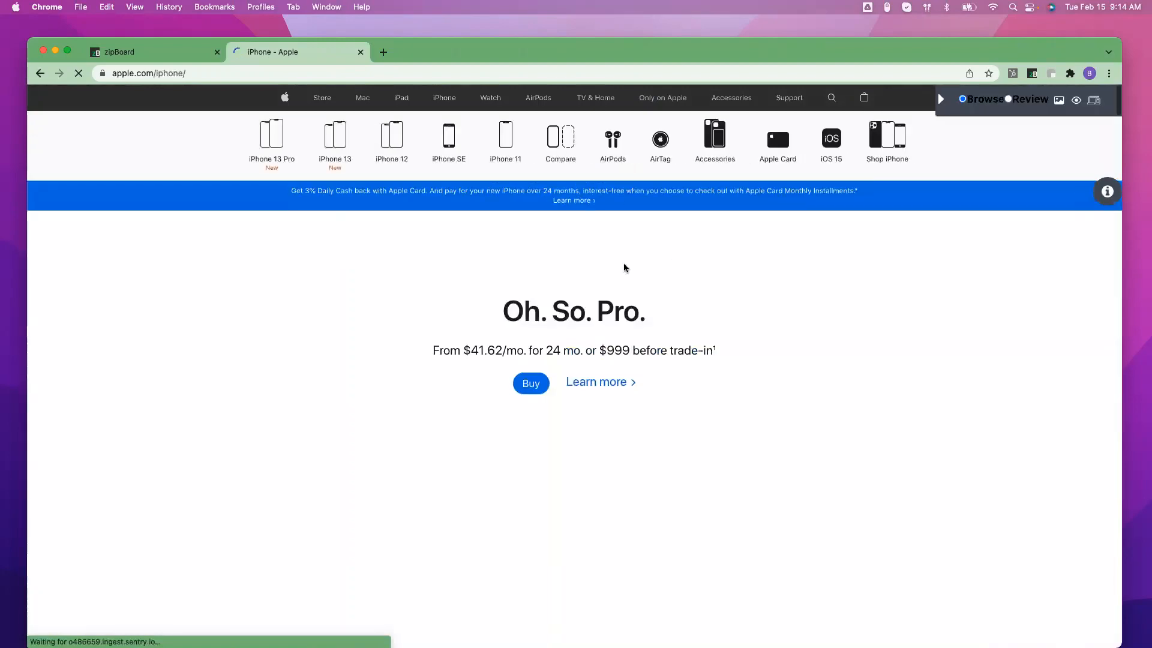
pyautogui.scroll(-5, 624, 267)
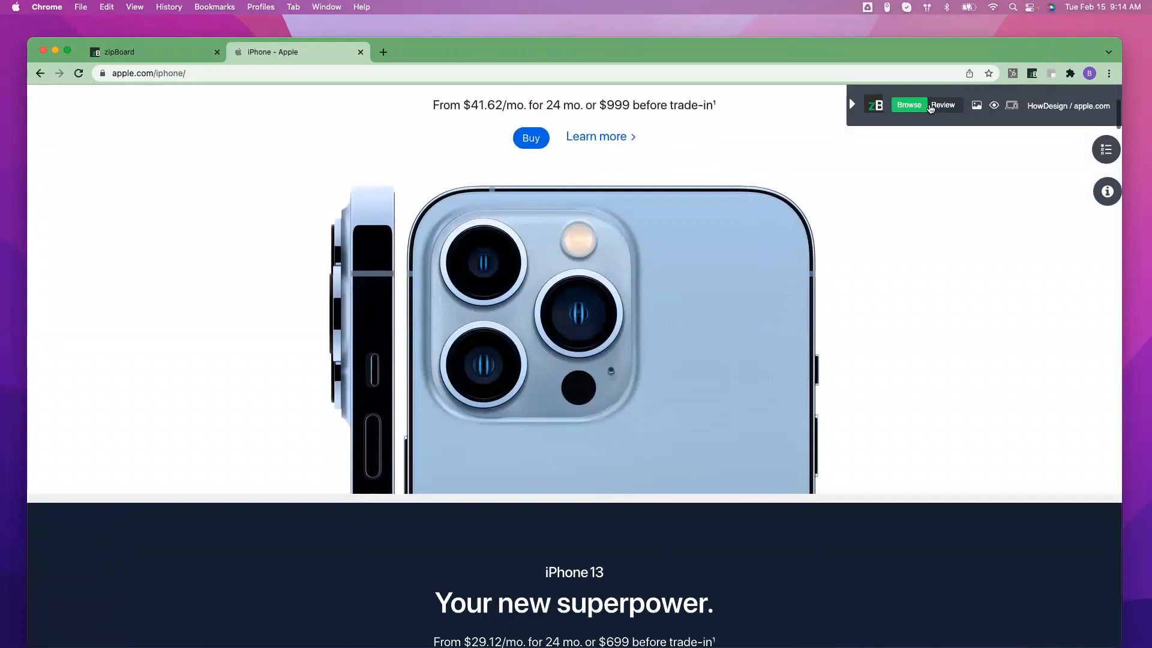
# In Review mode, mark the Buy and Learn more links with a rectangle and add the comment "These could be different color" as a task.
pyautogui.click(933, 106)
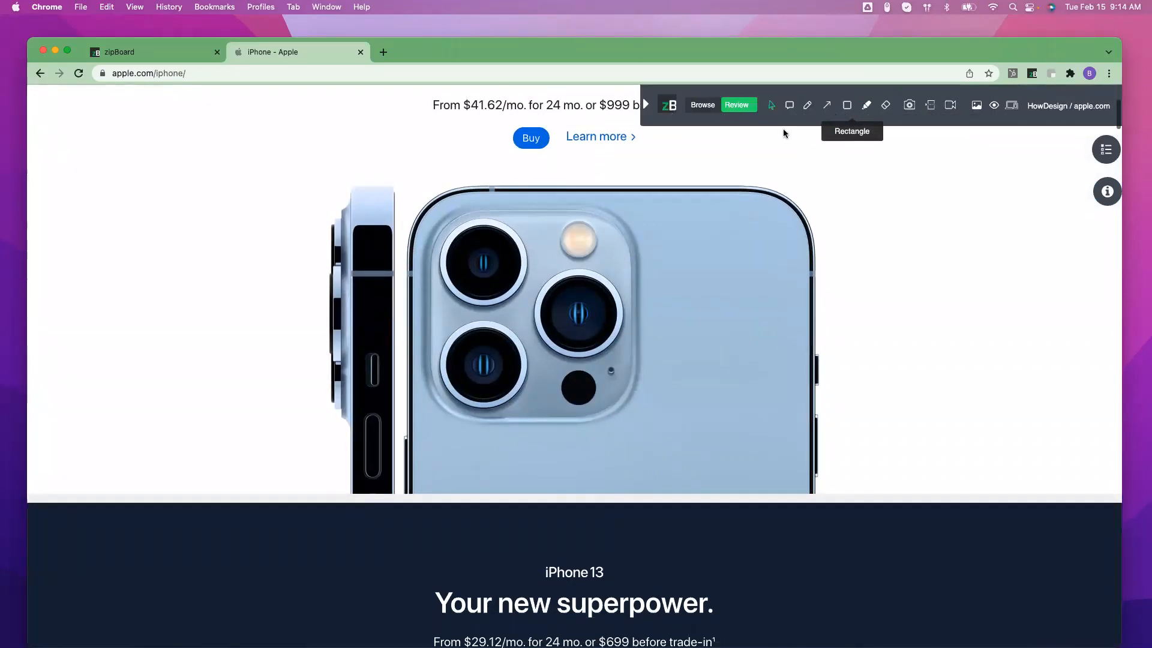
pyautogui.scroll(1, 785, 133)
pyautogui.click(847, 105)
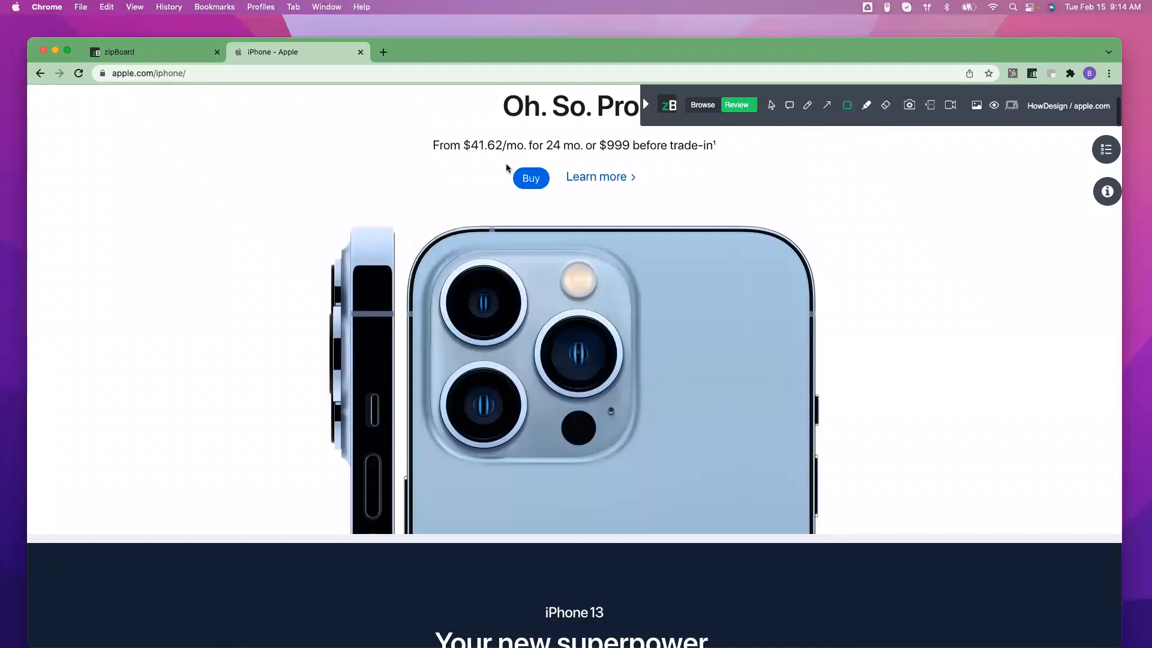
pyautogui.moveTo(503, 160); pyautogui.dragTo(673, 203)
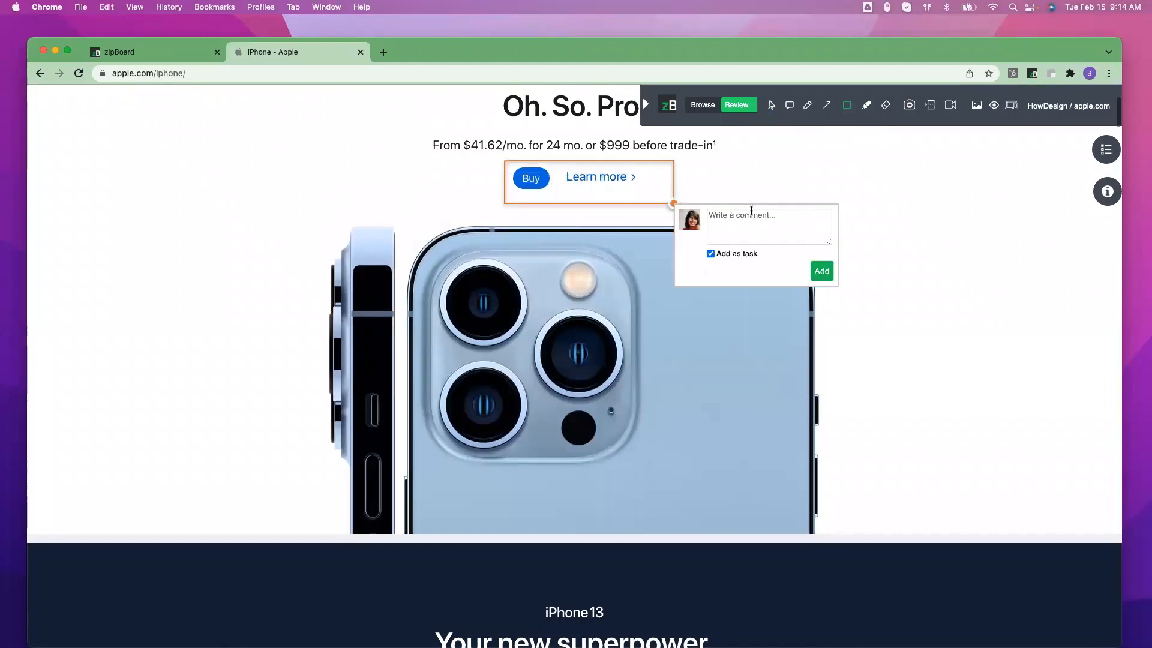
pyautogui.write('The')
pyautogui.write('se are')
pyautogui.press('BackSpace')
pyautogui.press('BackSpace')
pyautogui.write('lld be different color')
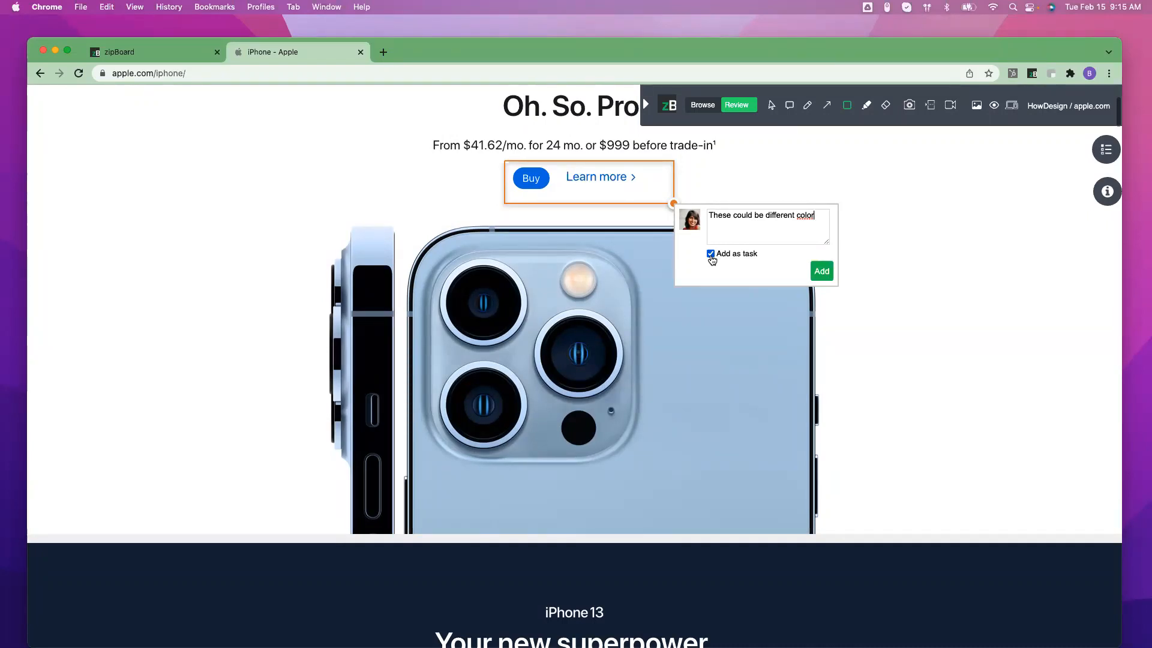
pyautogui.click(822, 271)
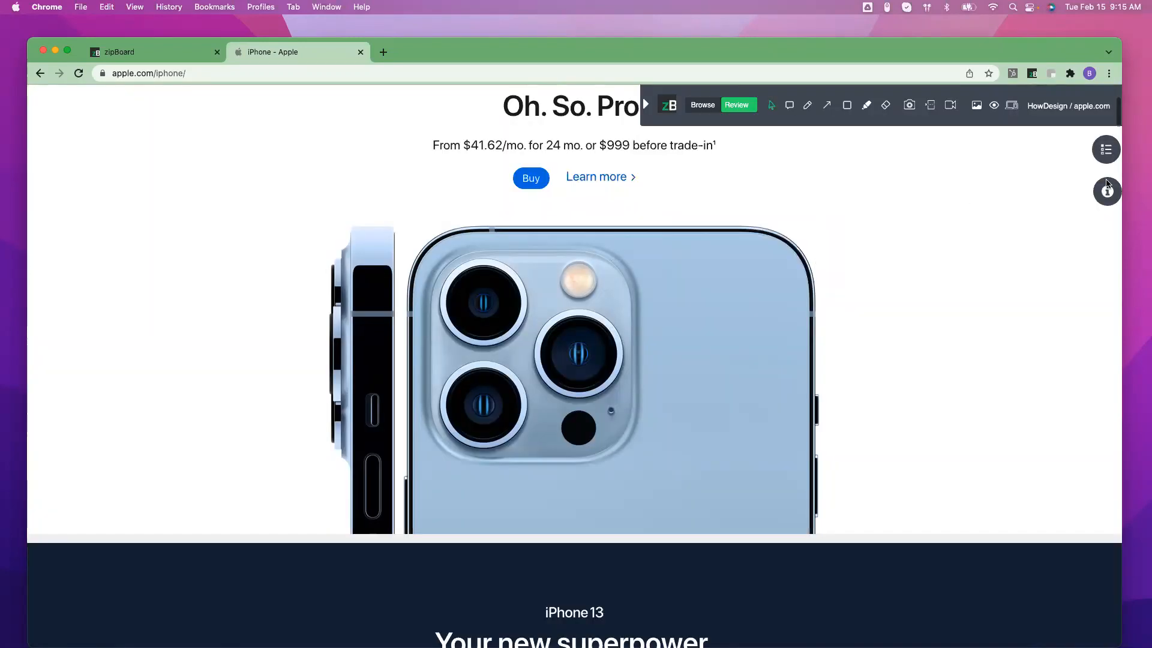
# Browse the review's task list, open the task "The white space below this is too distracting" and expand its replies.
pyautogui.click(1108, 151)
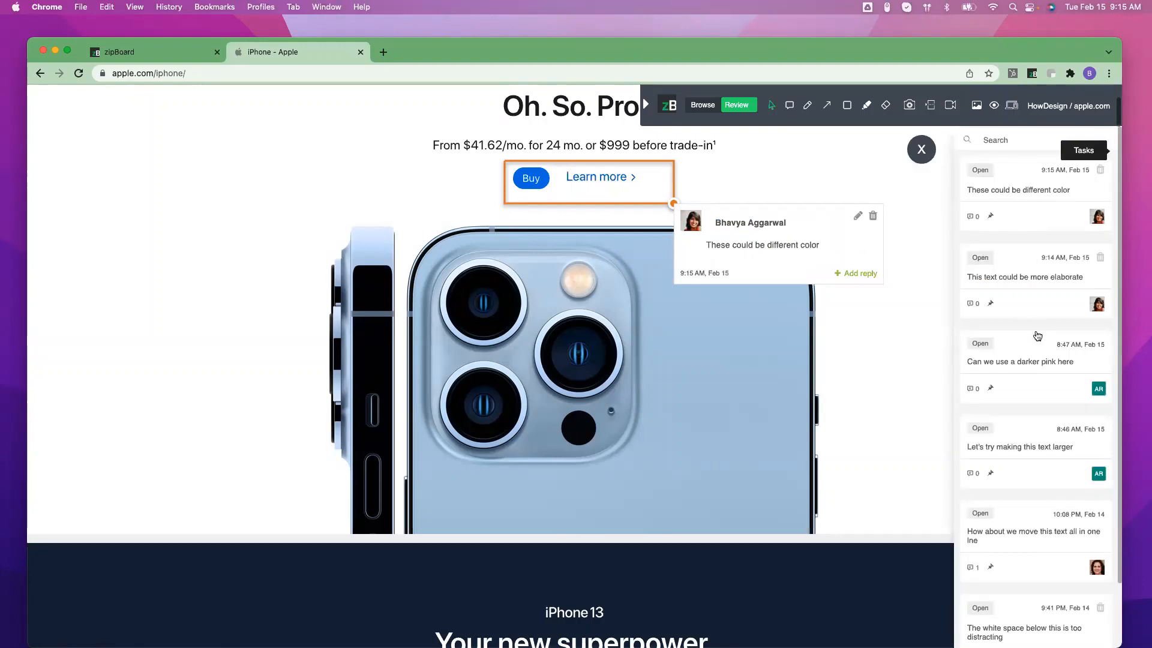
pyautogui.scroll(-5, 1037, 335)
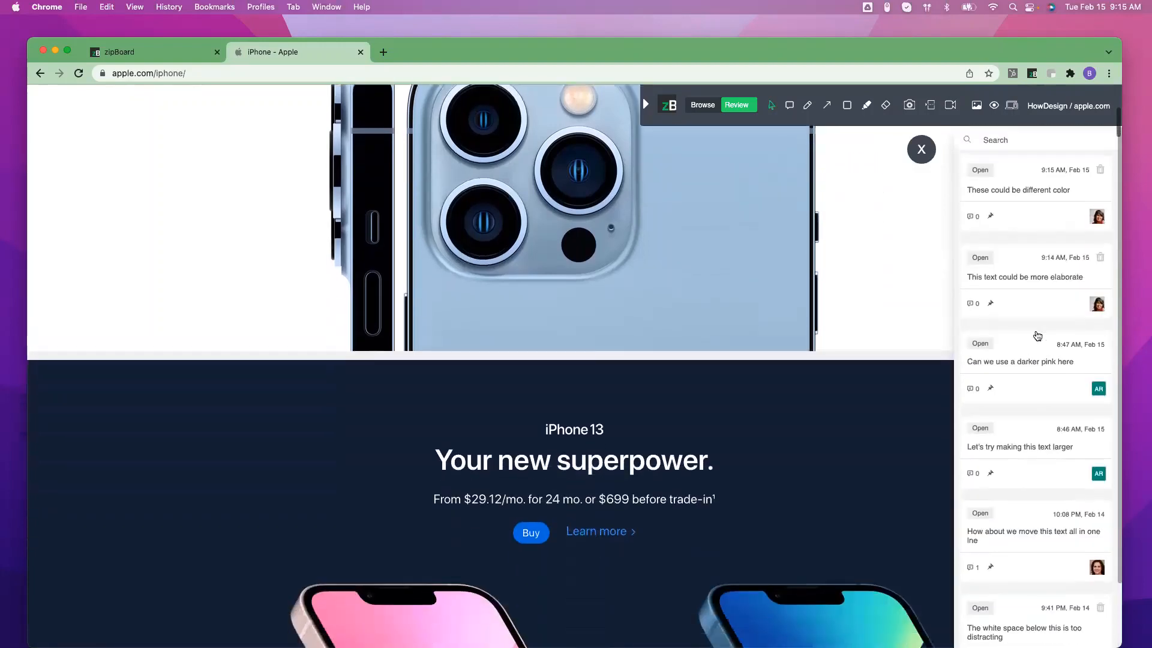
pyautogui.scroll(3, 1038, 336)
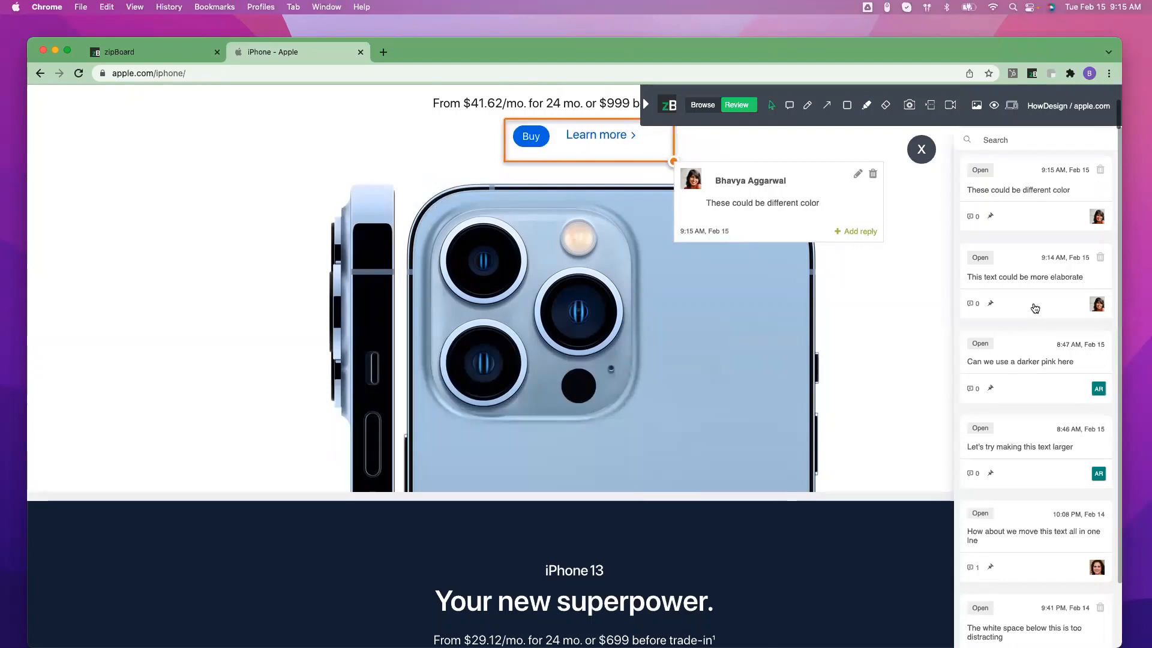
pyautogui.scroll(-2, 1035, 309)
pyautogui.scroll(2, 1041, 303)
pyautogui.scroll(-3, 1044, 318)
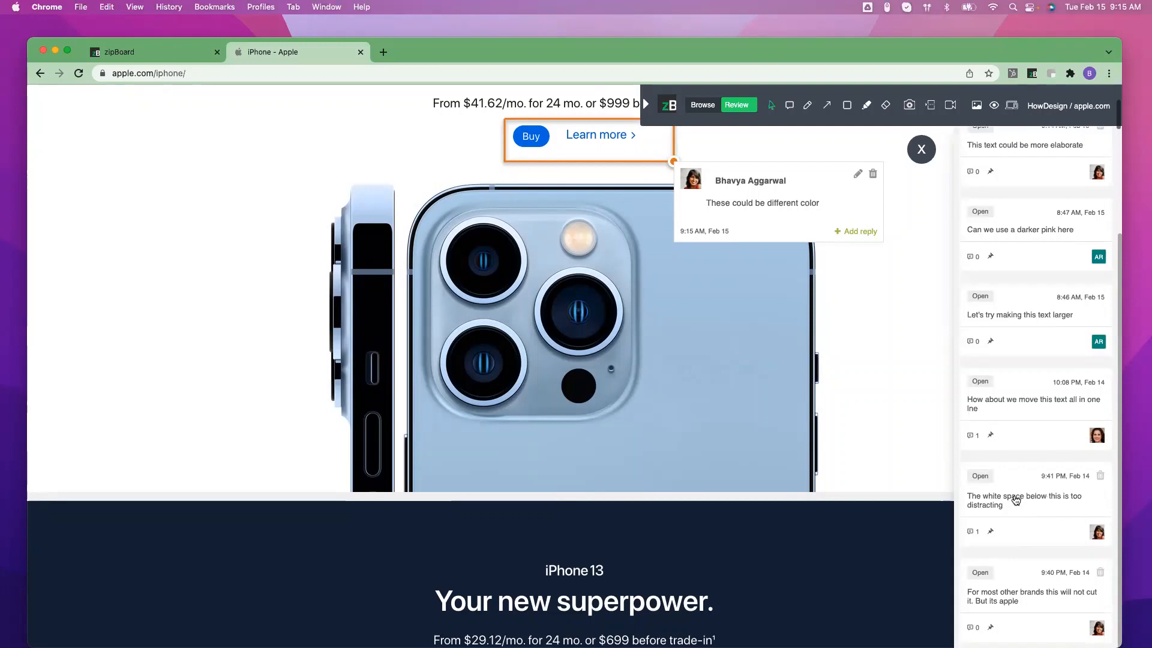
pyautogui.click(1015, 500)
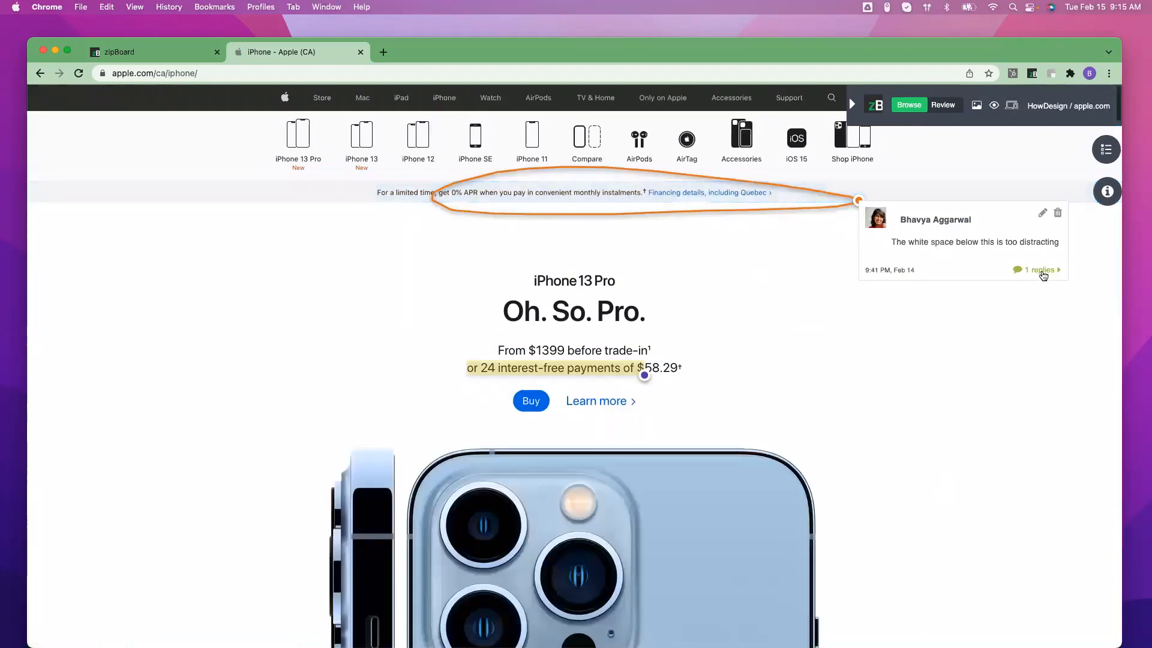
pyautogui.click(1042, 270)
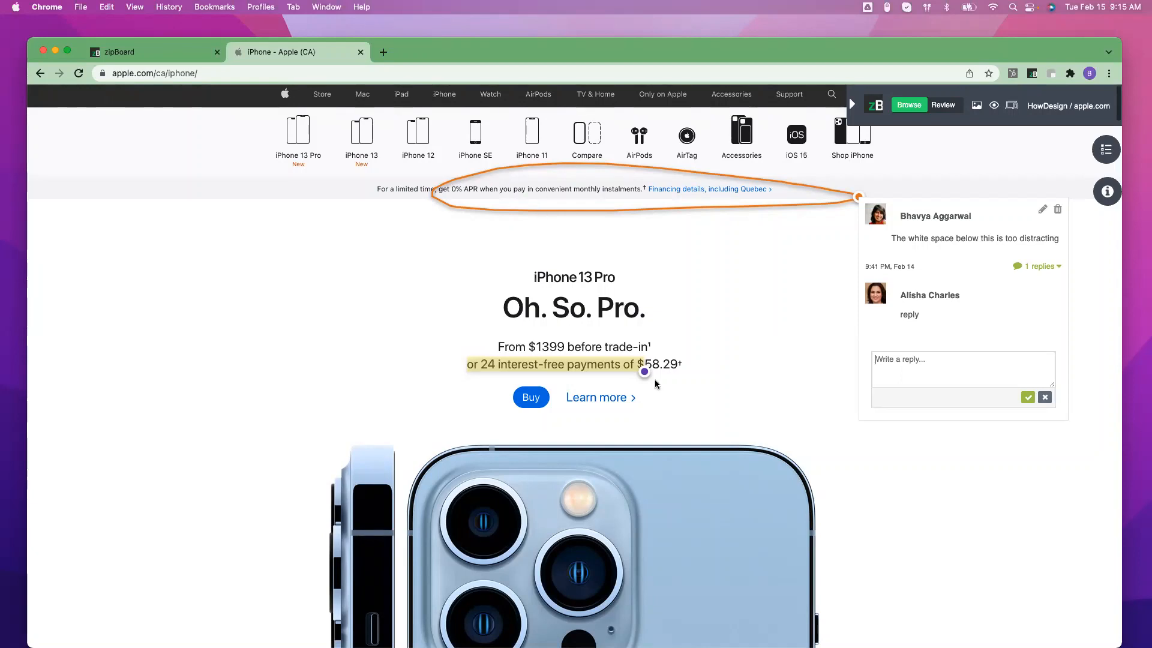
pyautogui.moveTo(645, 372)
pyautogui.click(823, 441)
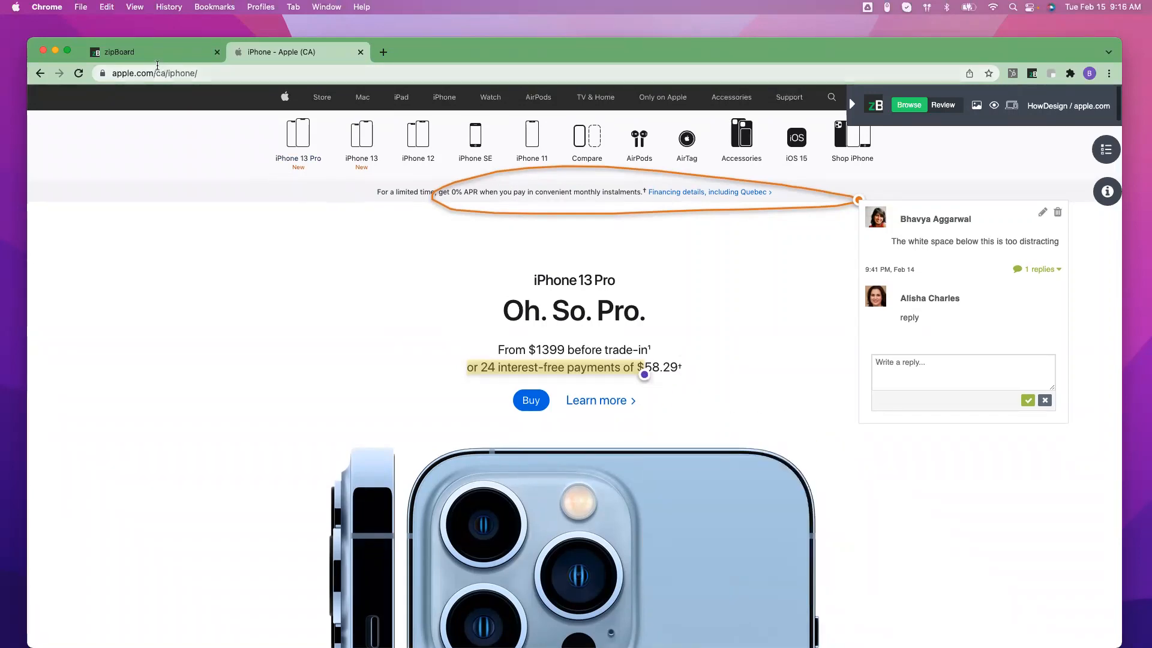
# Open the HowDesign project's task "These could be different color" and assign it to the second listed collaborator.
pyautogui.click(145, 56)
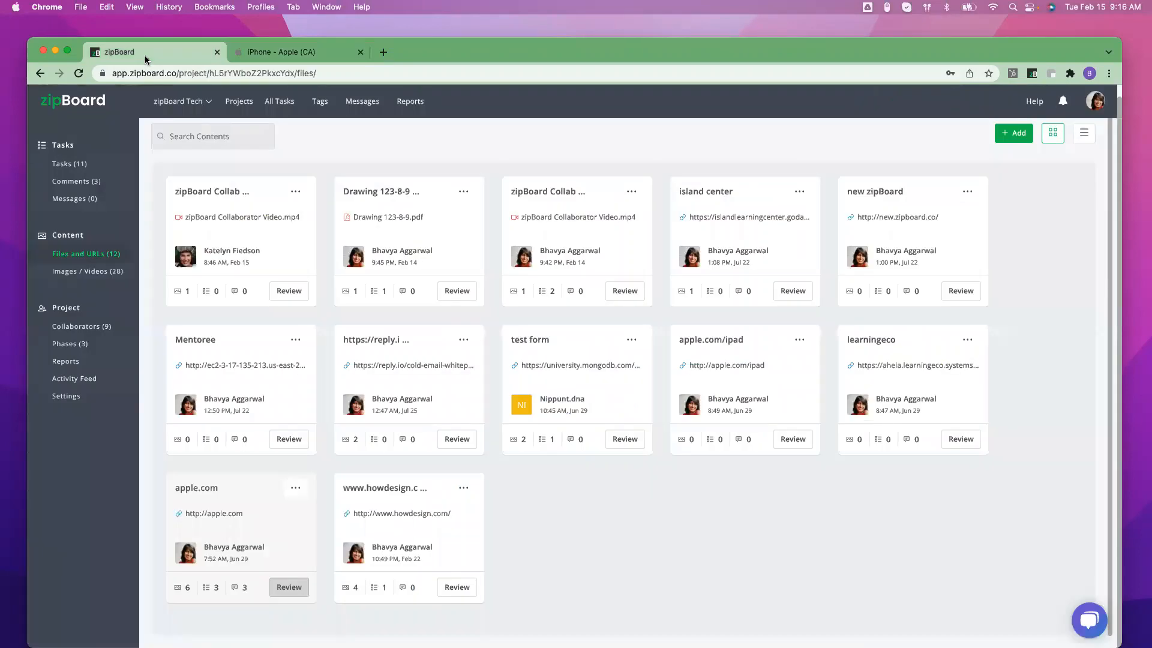
pyautogui.click(67, 164)
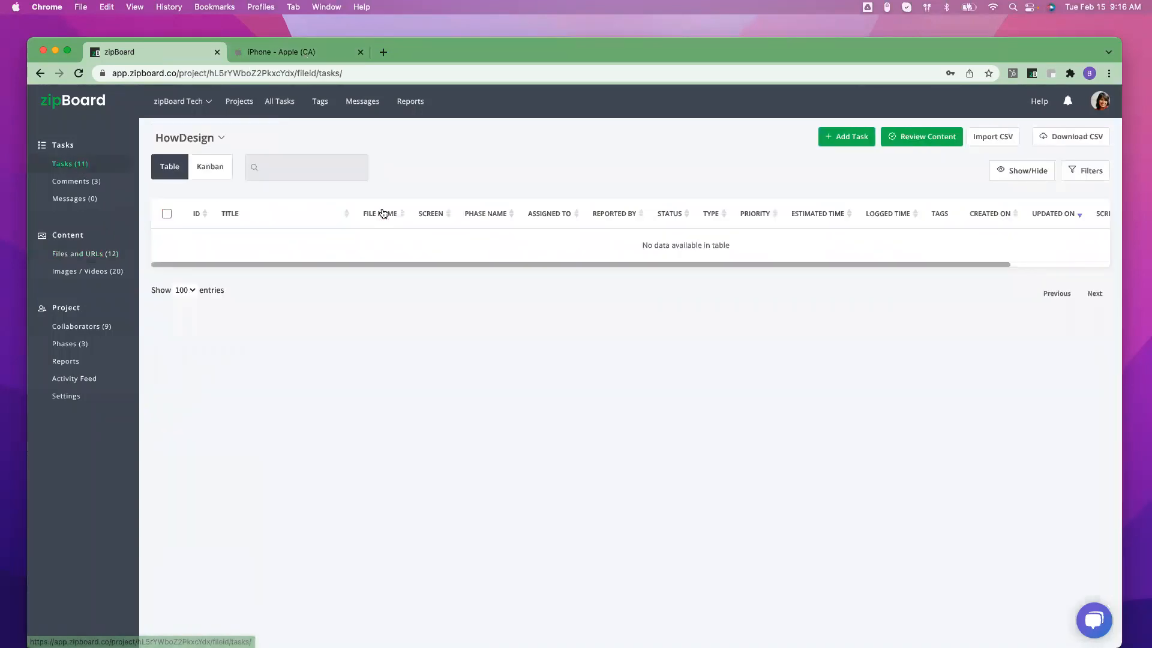
pyautogui.moveTo(334, 258)
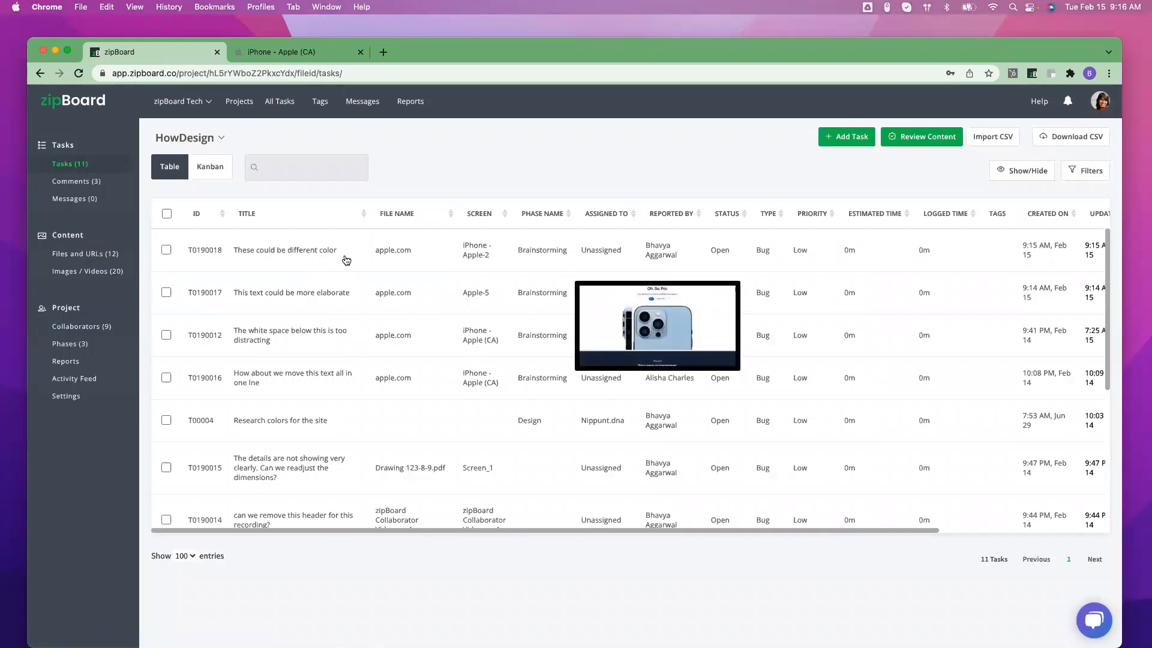
pyautogui.click(345, 256)
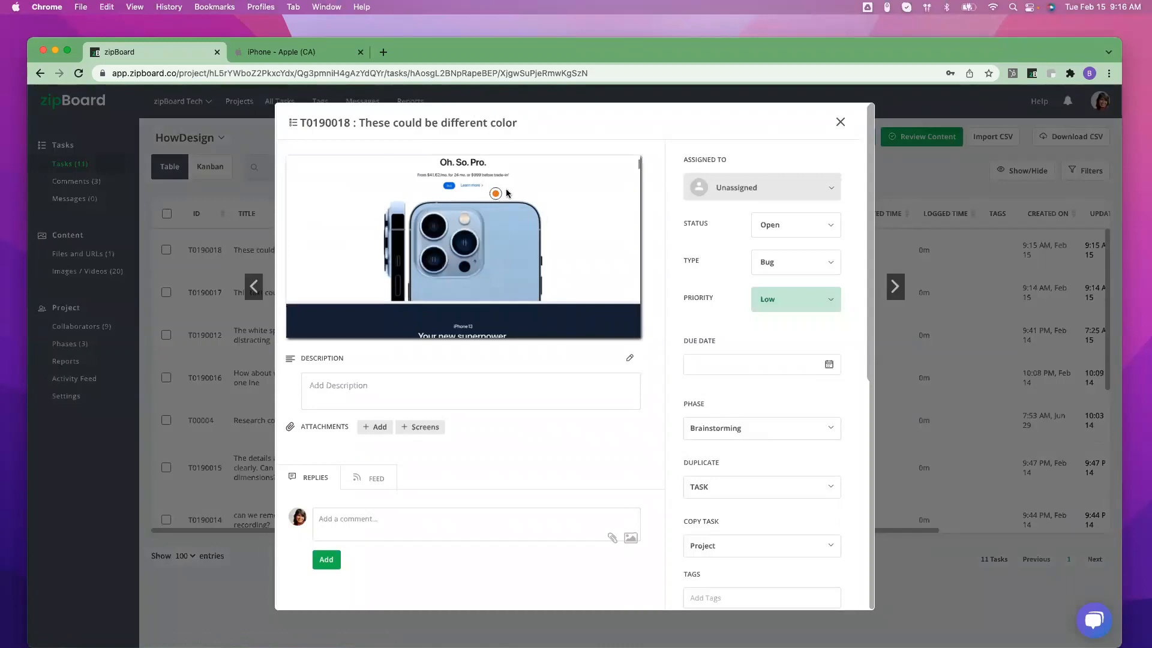
pyautogui.click(792, 189)
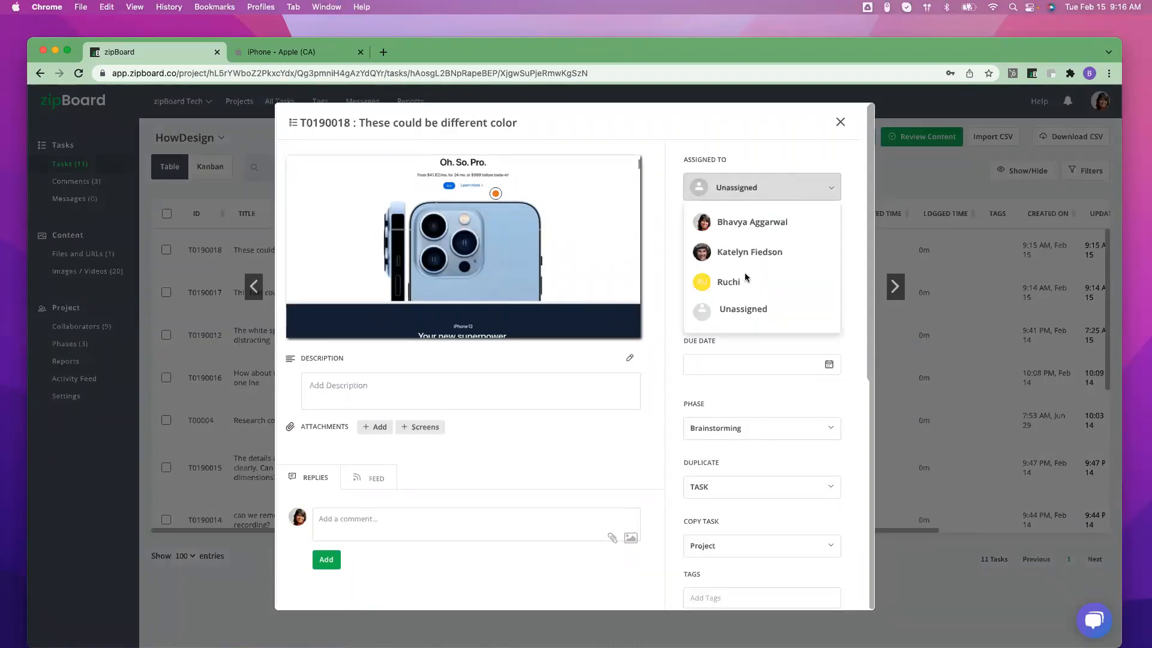
pyautogui.click(737, 256)
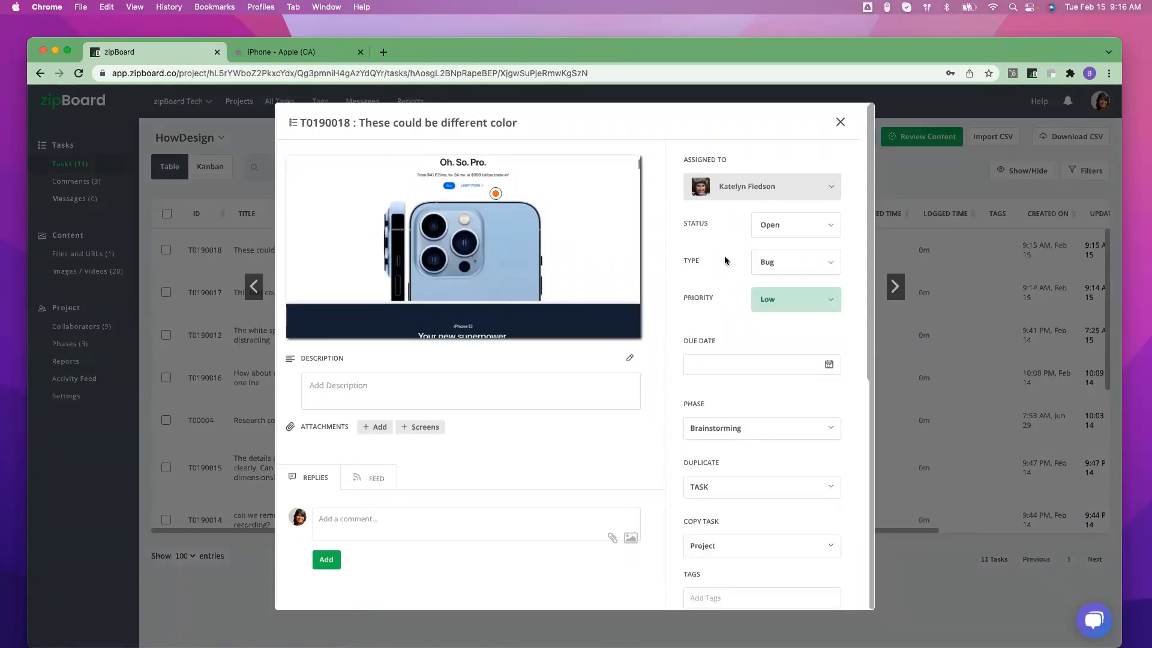
# Set the task's status to In Progress and its priority to High.
pyautogui.click(798, 234)
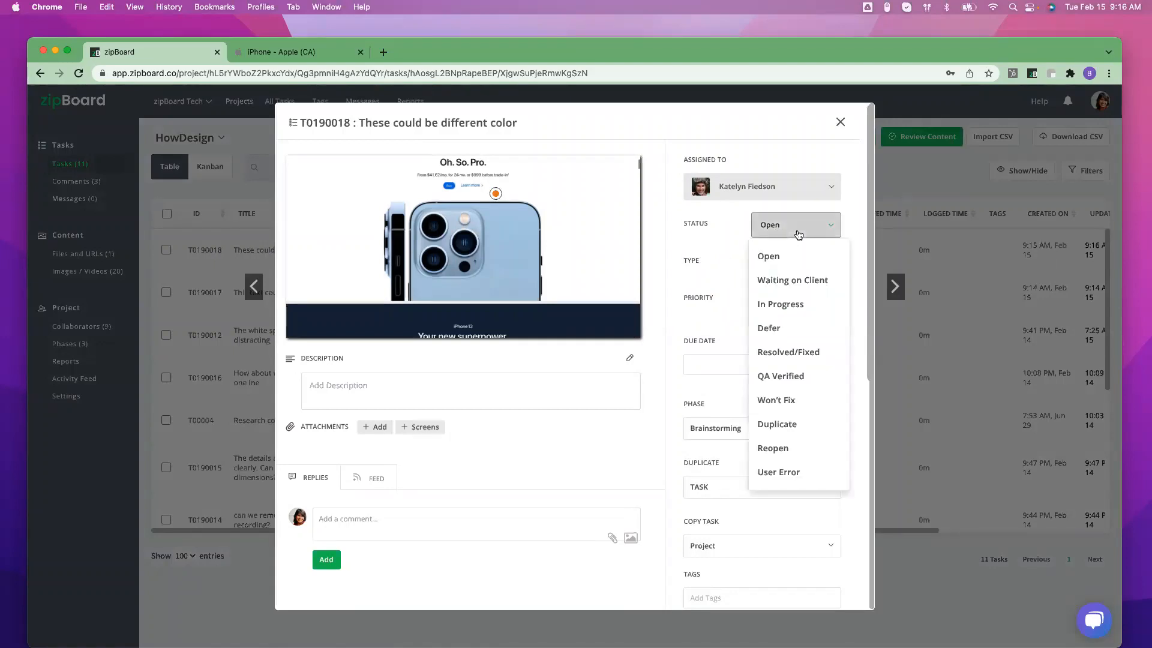
pyautogui.click(815, 310)
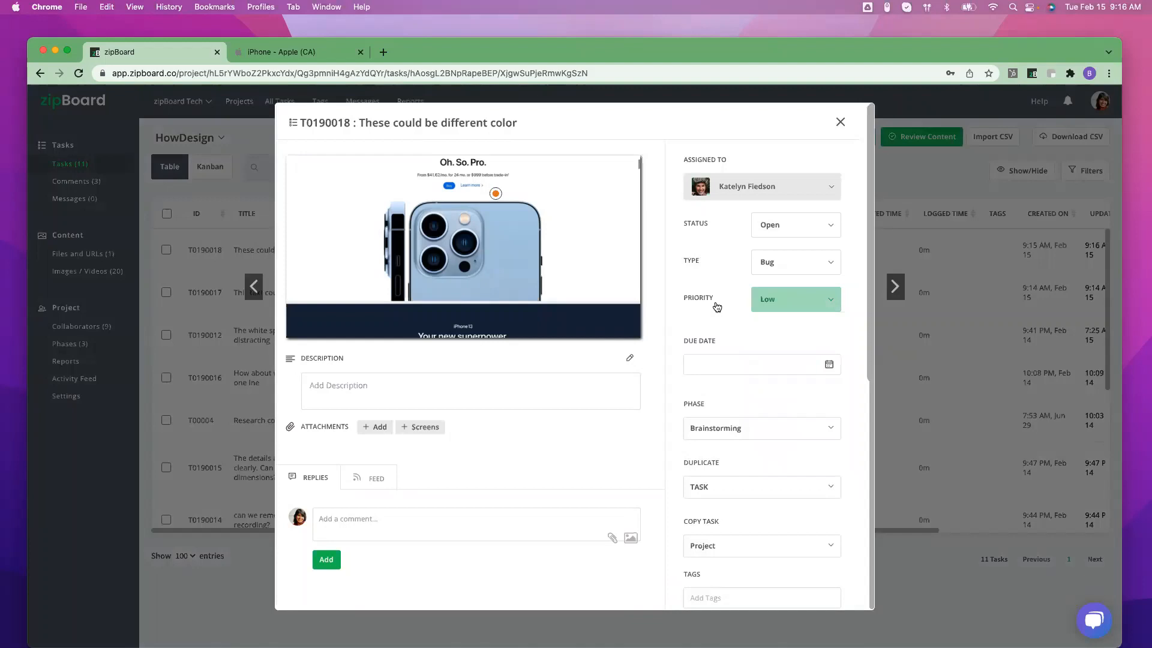
pyautogui.click(790, 301)
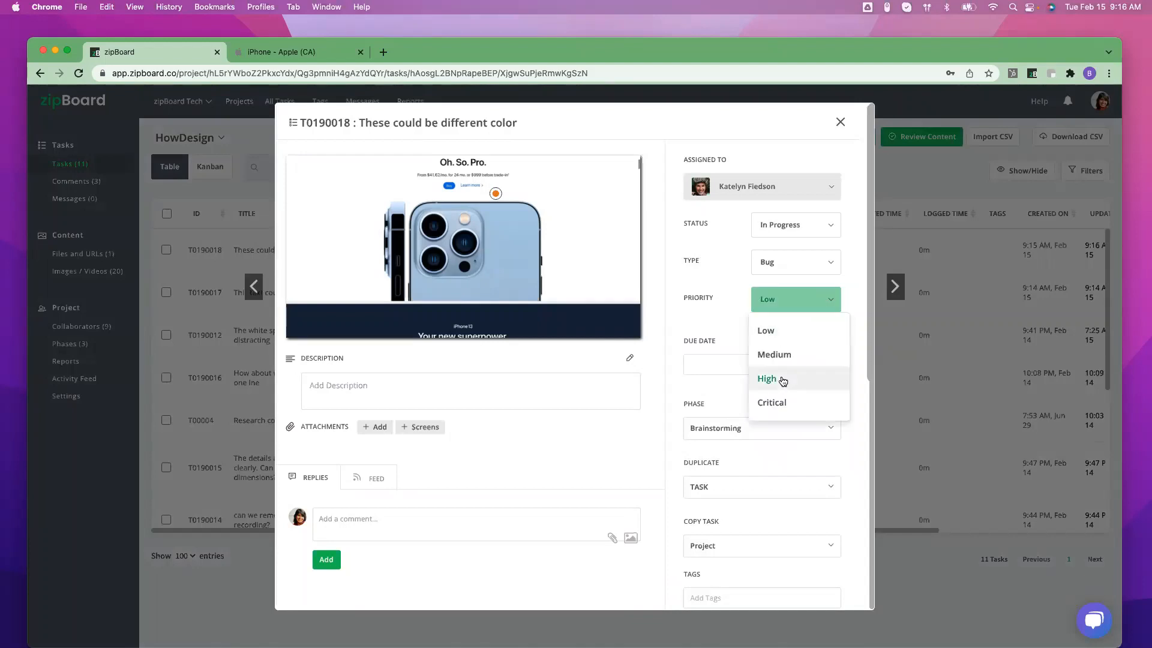
pyautogui.click(771, 379)
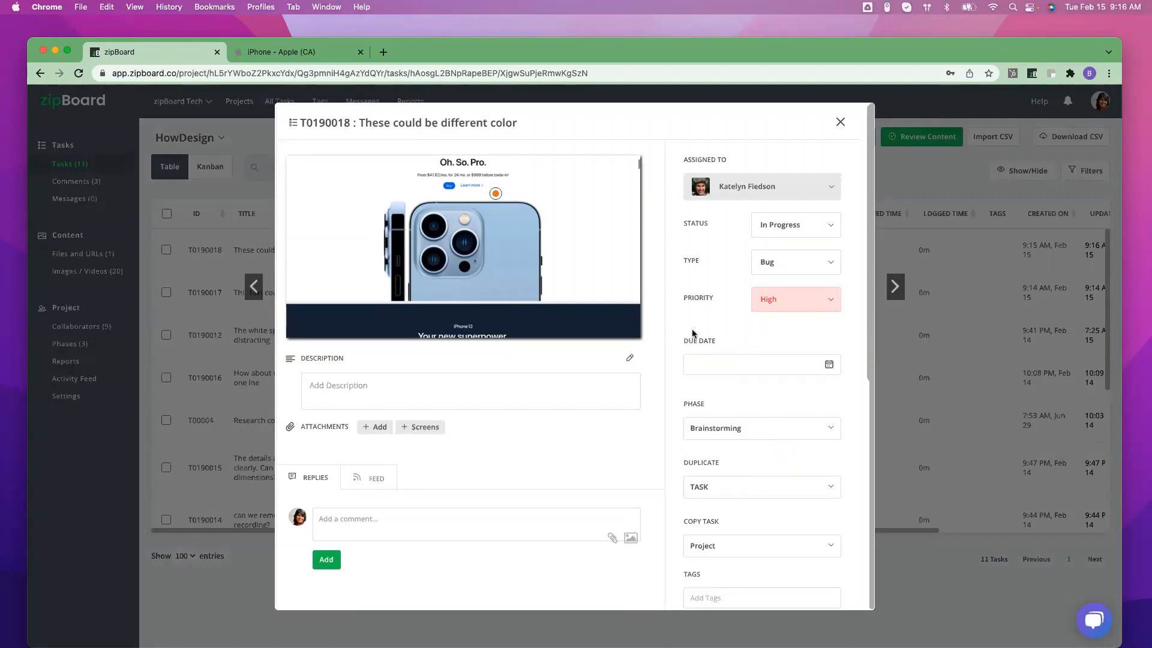
# Add the existing tag "UI" to the task "These could be different color".
pyautogui.scroll(-5, 693, 334)
pyautogui.click(707, 385)
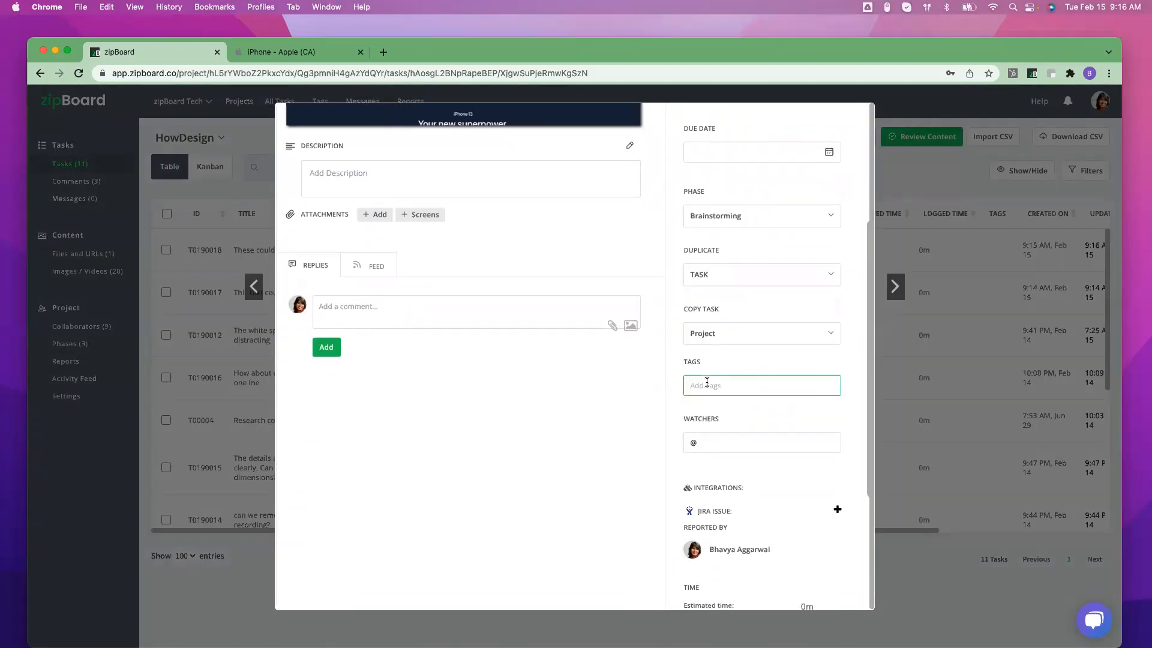
pyautogui.write('UI')
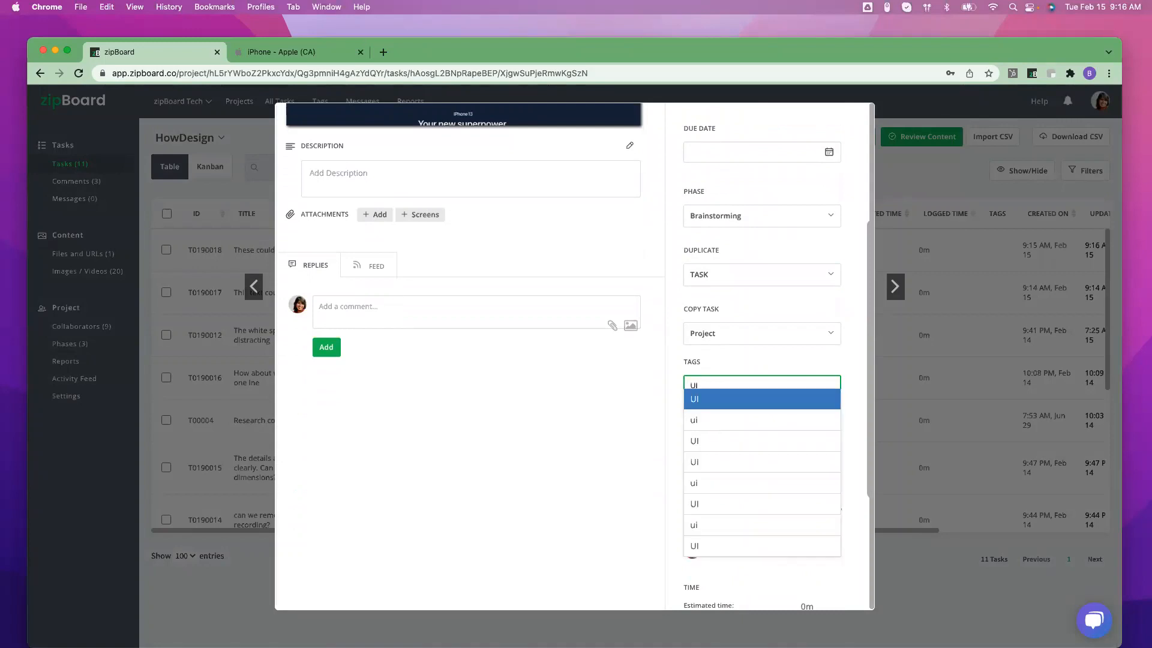
pyautogui.click(706, 400)
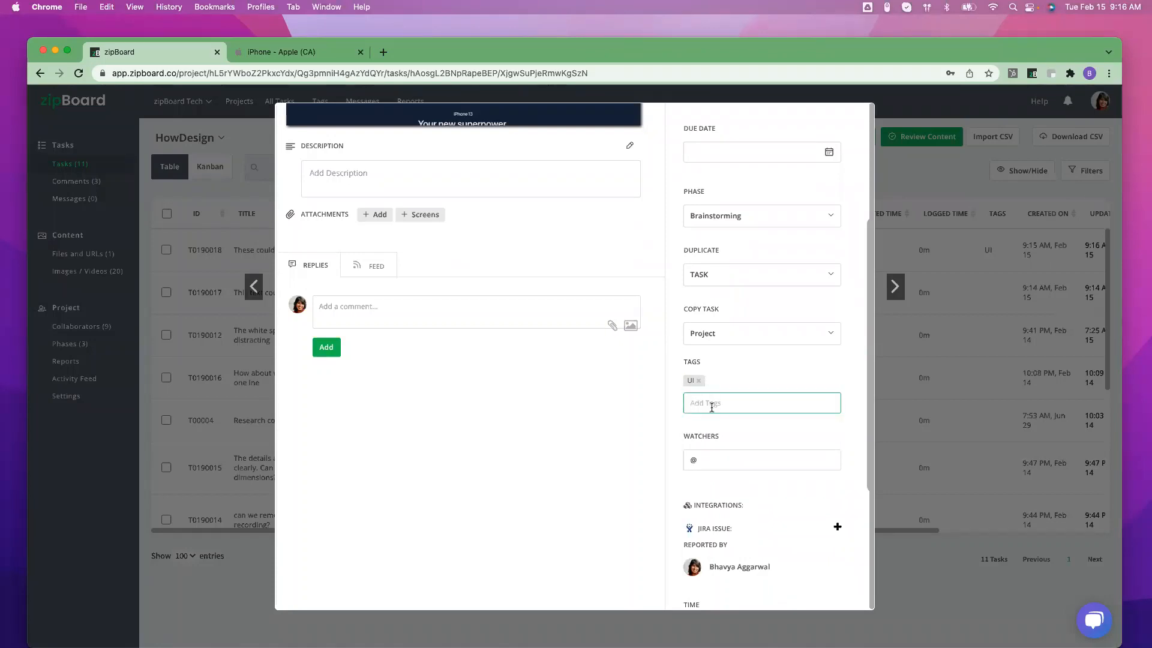
# Examine the task's reporter, time and browser information, and close the task details.
pyautogui.scroll(-3, 714, 405)
pyautogui.scroll(-3, 744, 410)
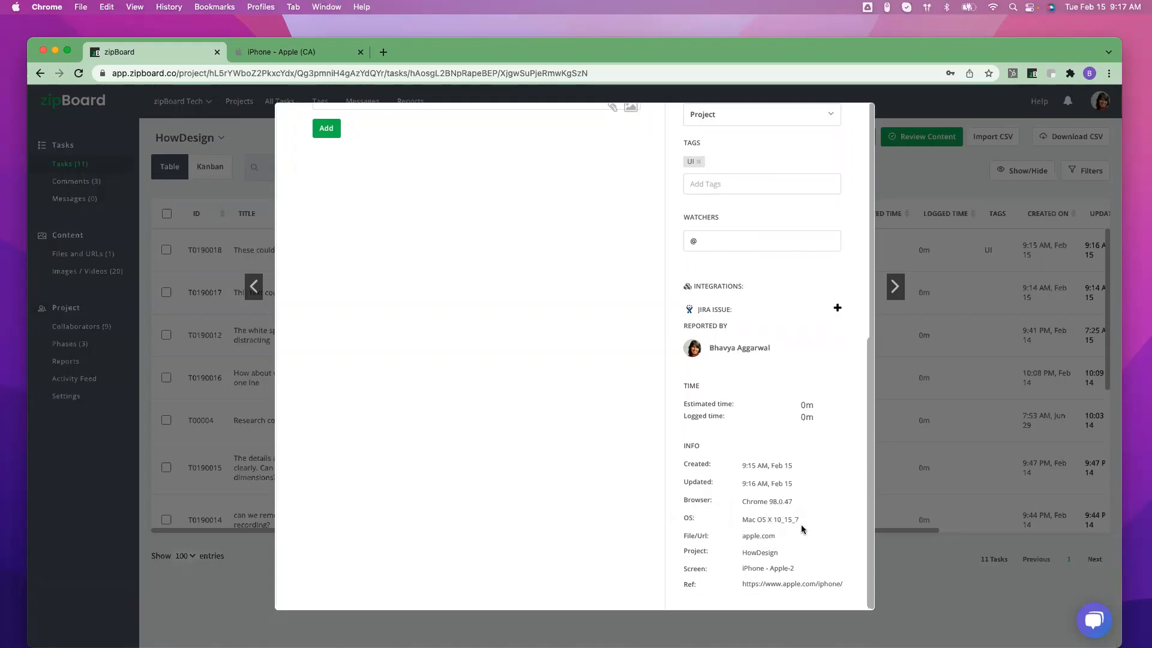
pyautogui.moveTo(831, 572)
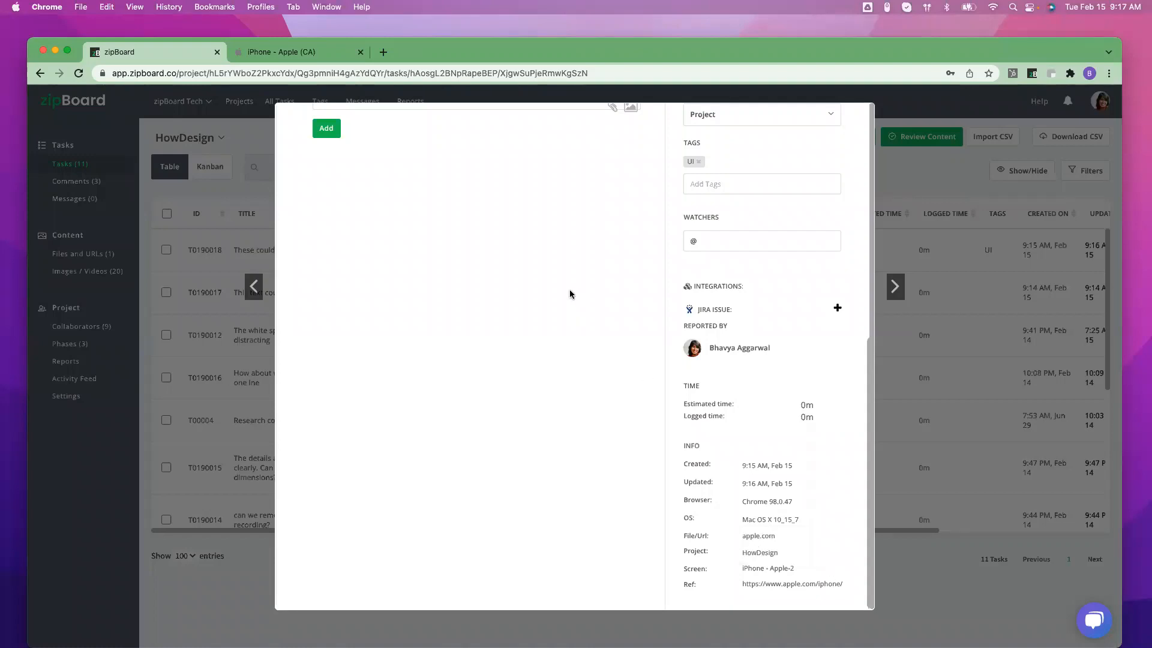
pyautogui.scroll(10, 570, 294)
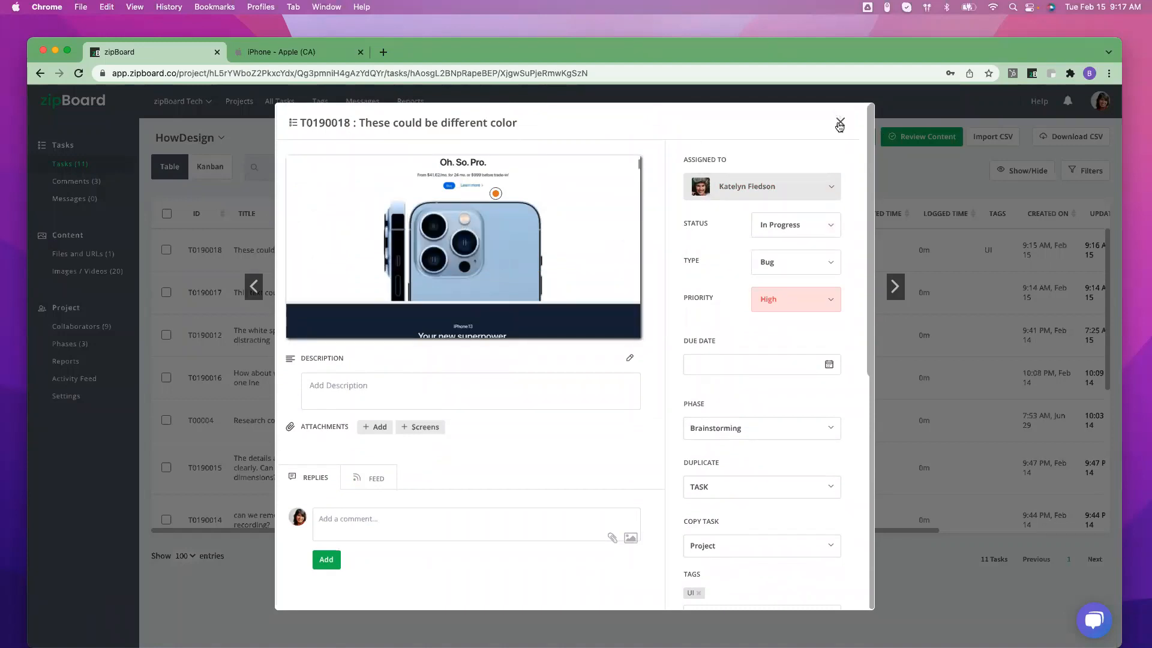
pyautogui.click(839, 126)
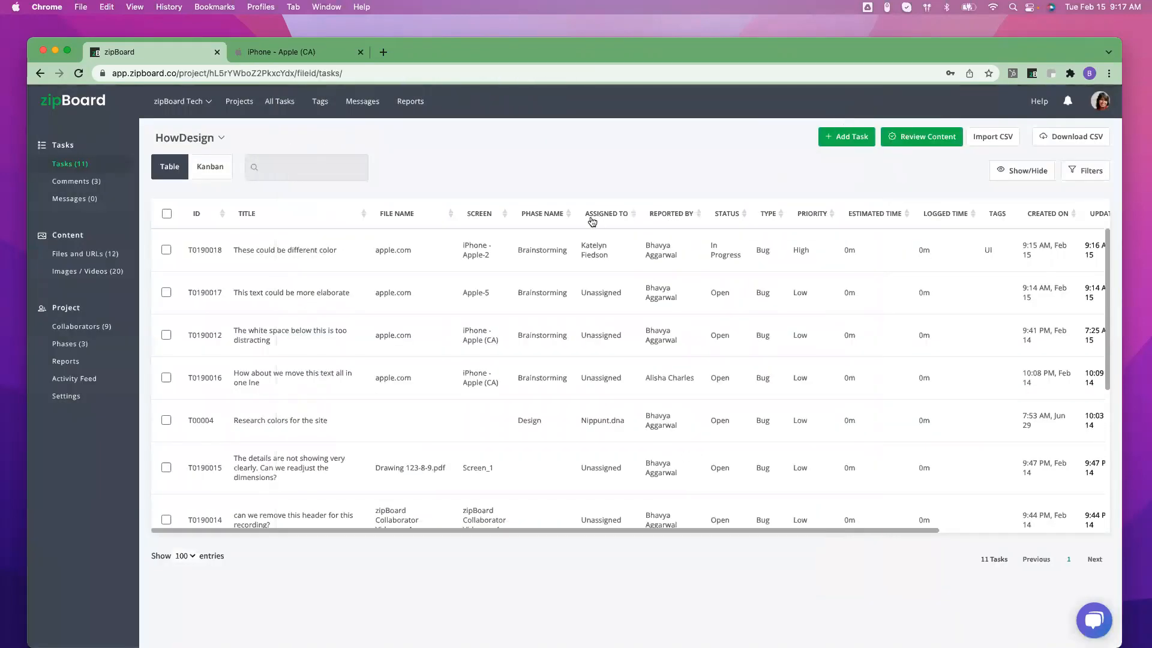
# In the guest sharing options of the project's apple.com entry, enable Add New Boards/Reviews and copy the share URL.
pyautogui.click(99, 253)
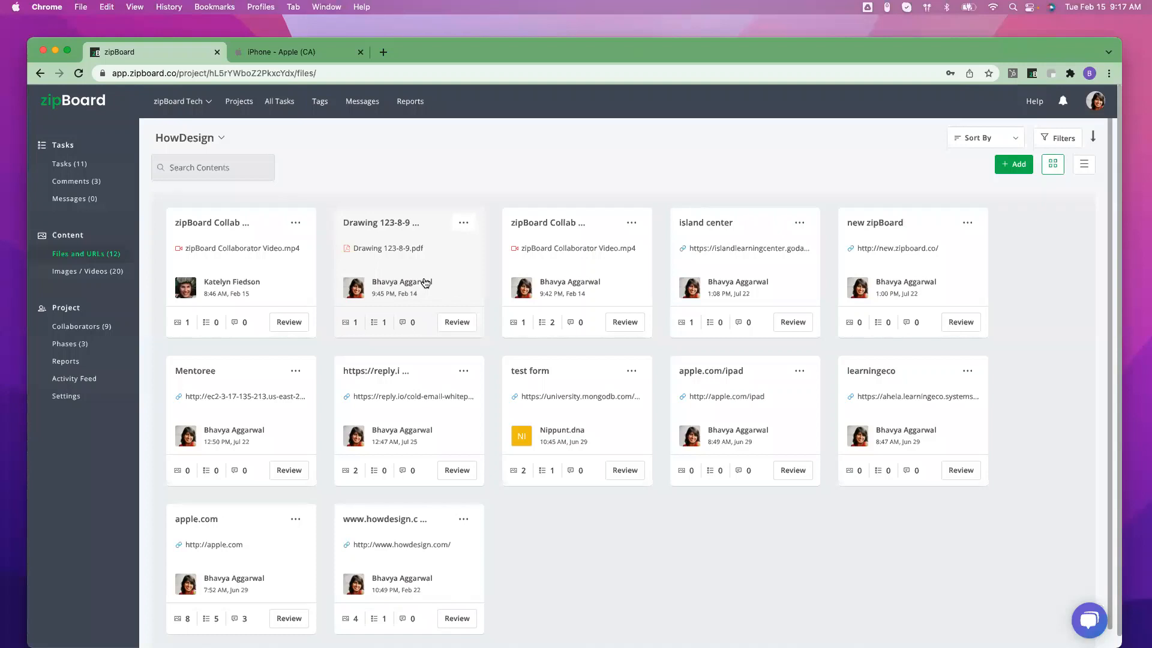
pyautogui.click(295, 520)
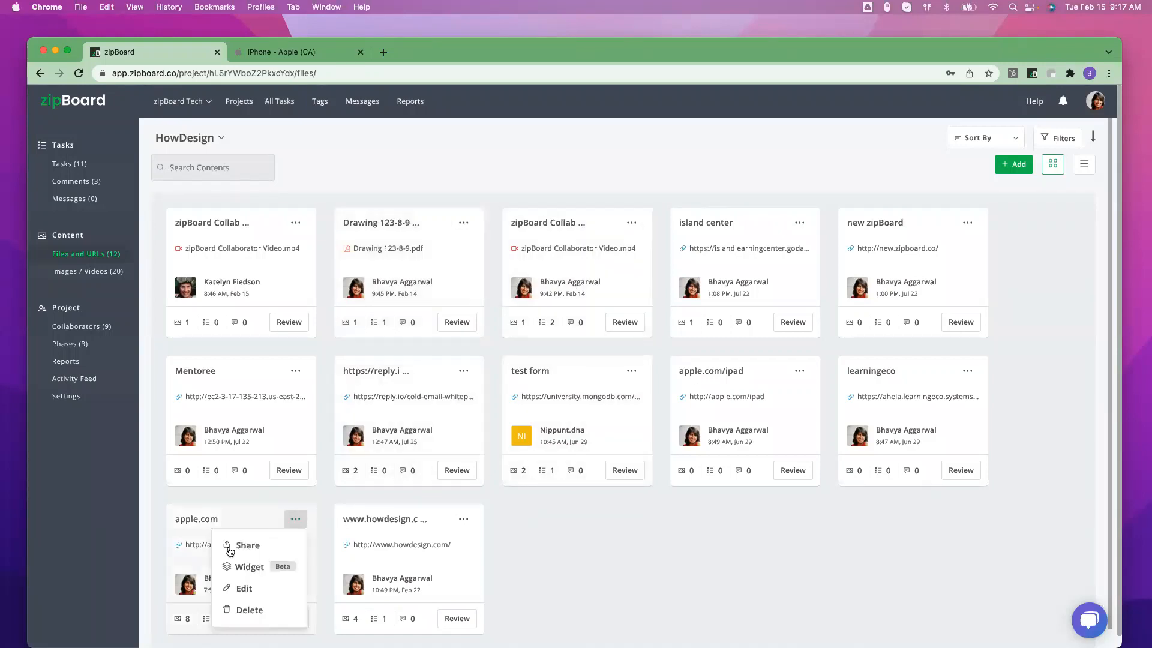
pyautogui.click(261, 545)
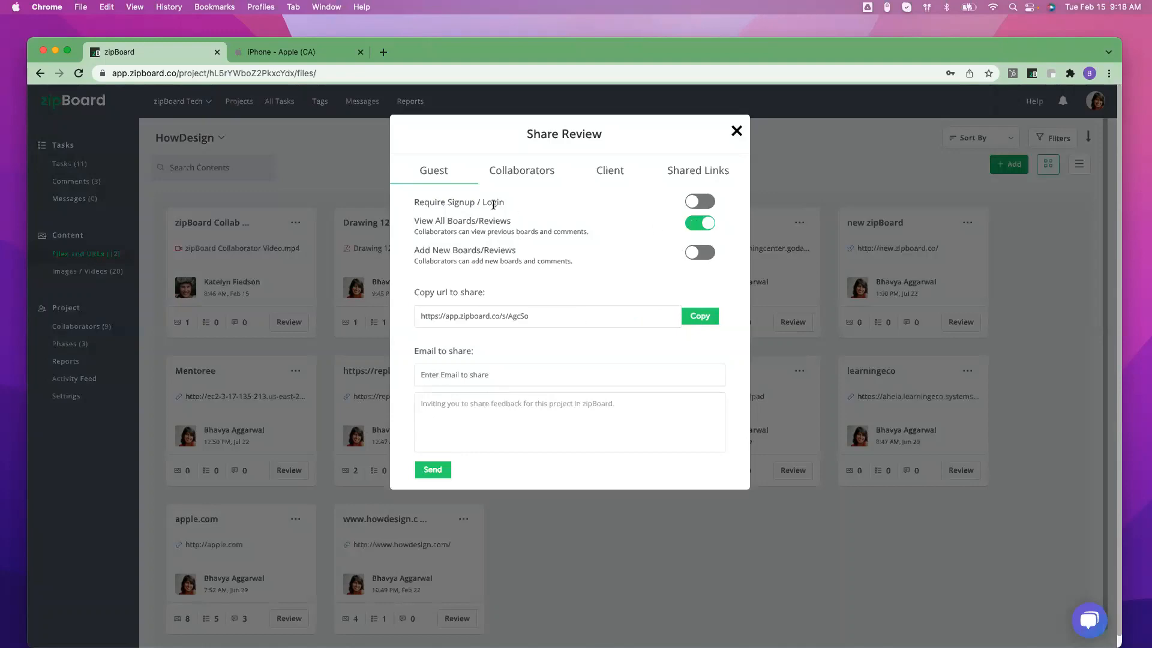
pyautogui.click(707, 254)
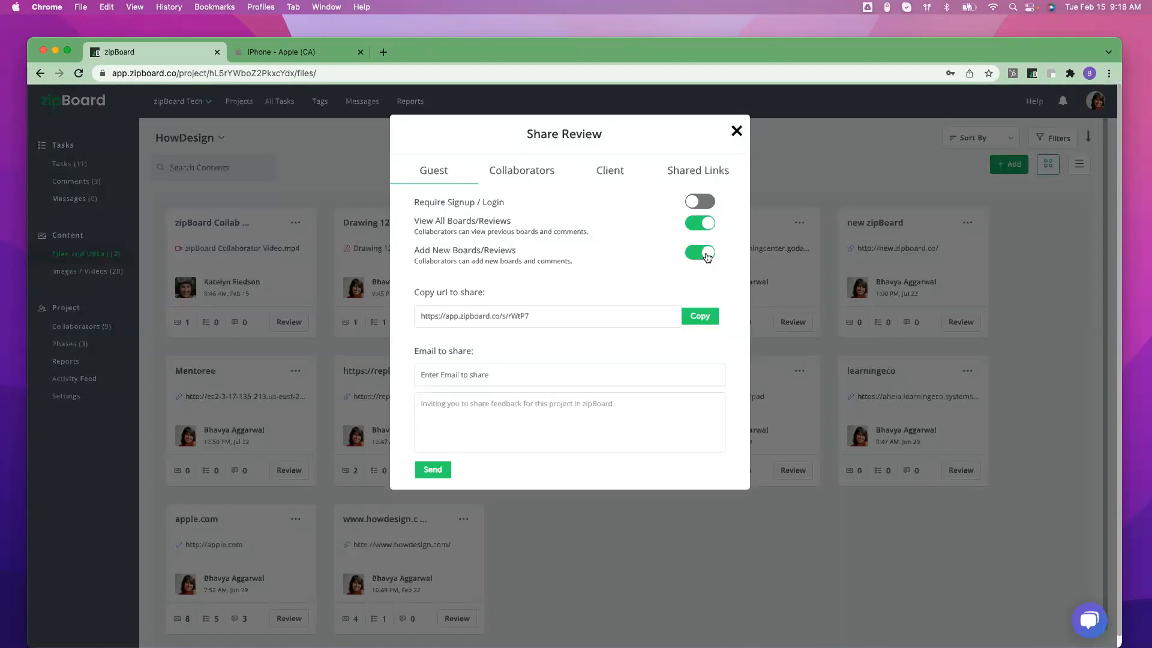
pyautogui.click(693, 321)
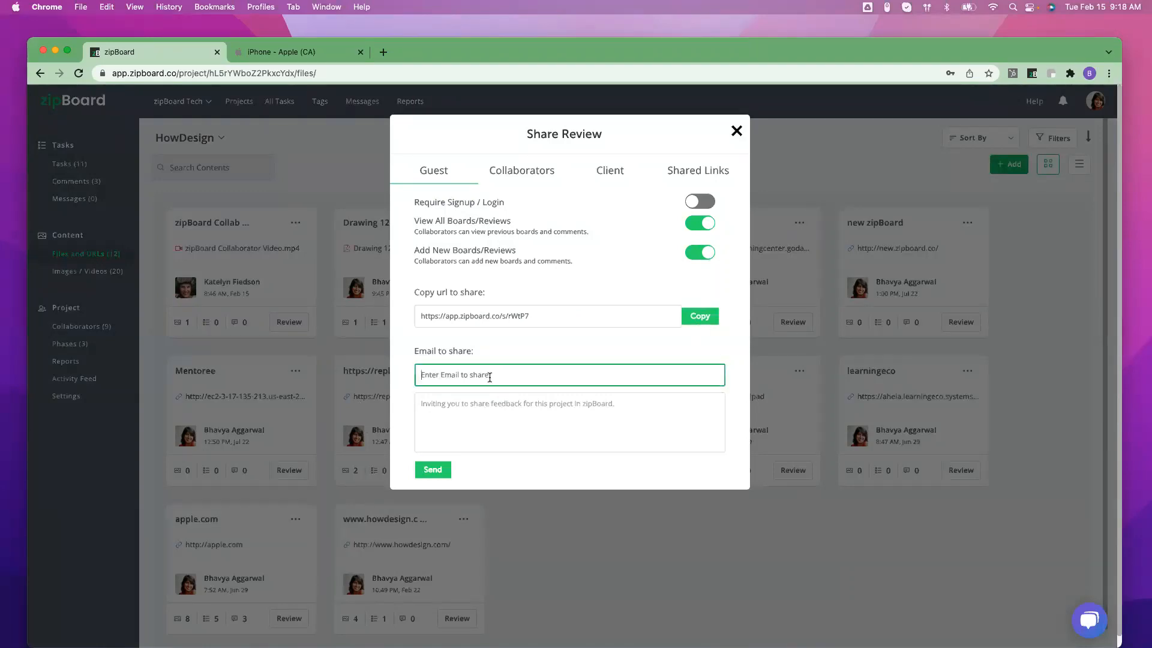
pyautogui.click(696, 318)
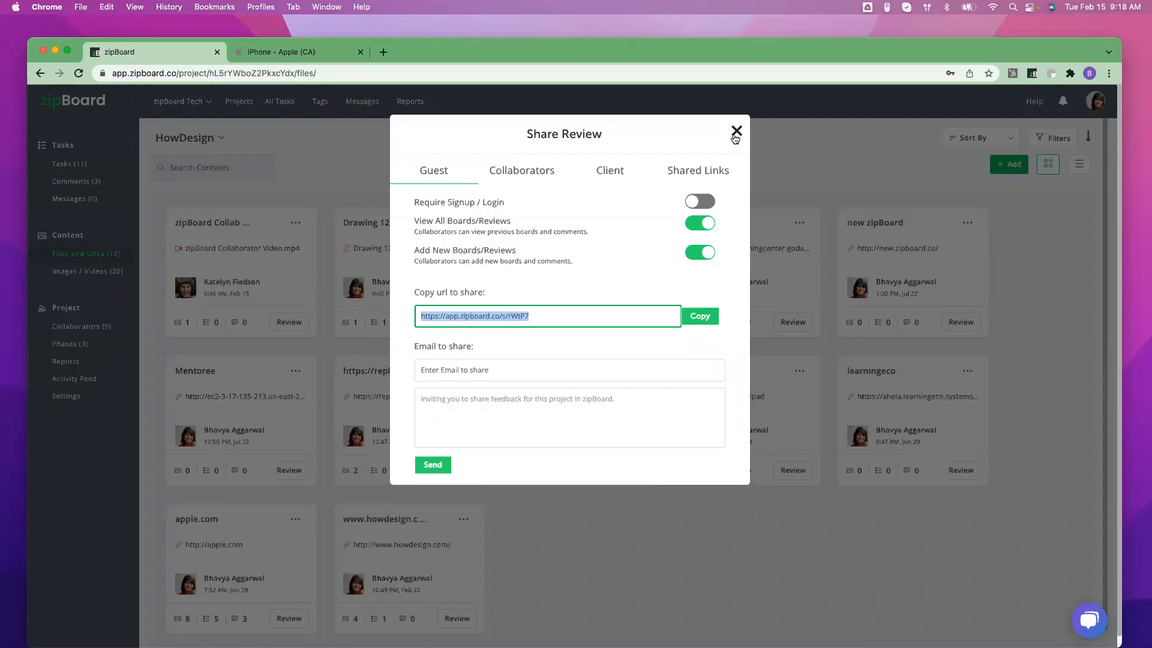
pyautogui.click(735, 134)
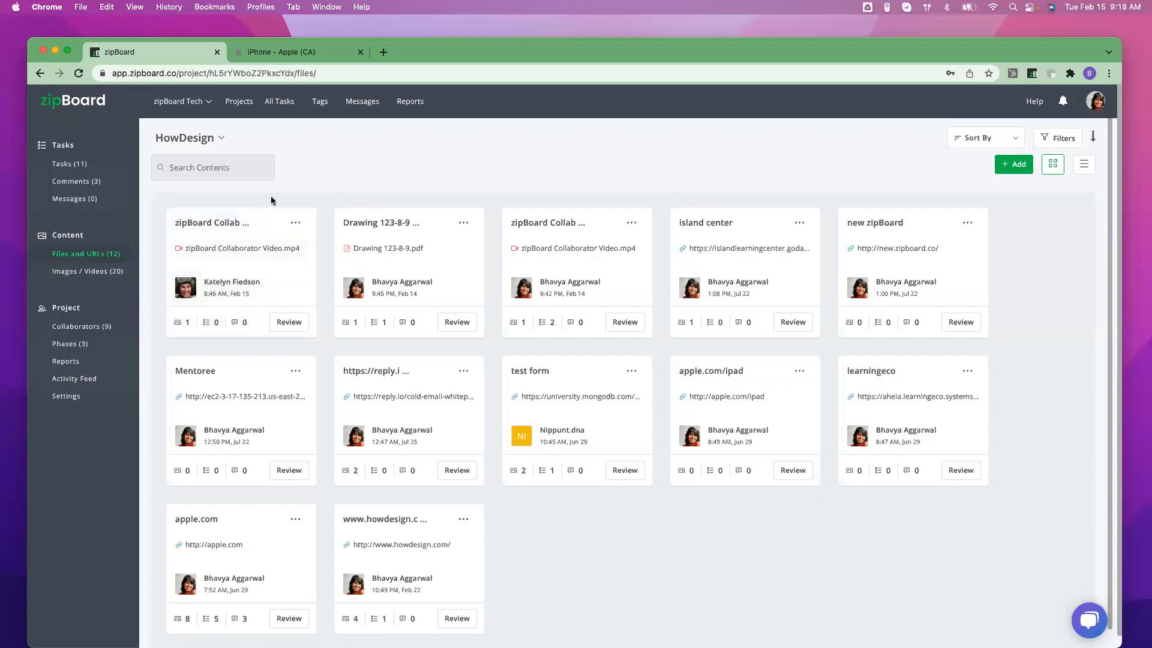
# Return to the Apple iPhone page, turn on Review mode, and briefly show and hide its task list.
pyautogui.click(286, 56)
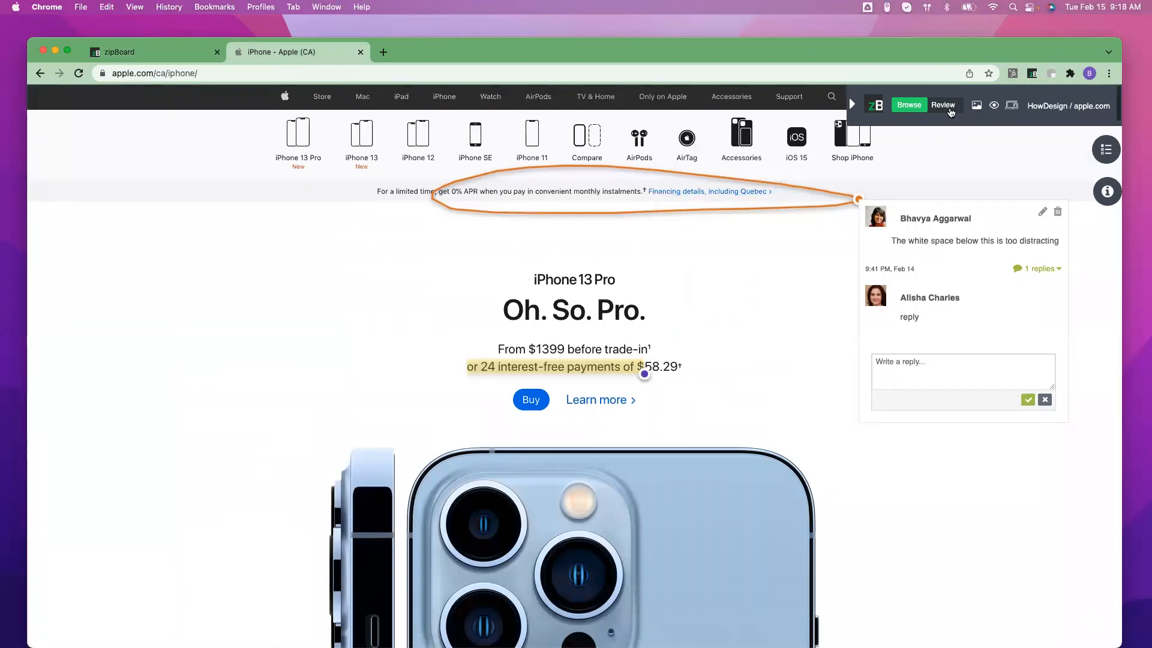
pyautogui.click(950, 111)
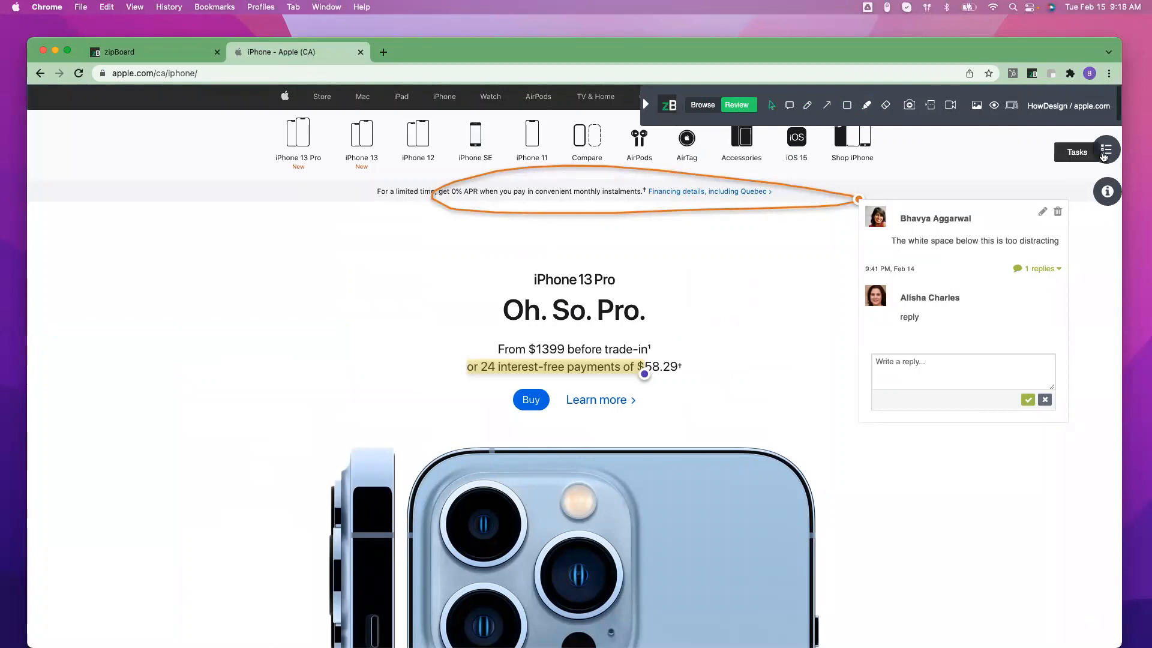
pyautogui.click(1104, 152)
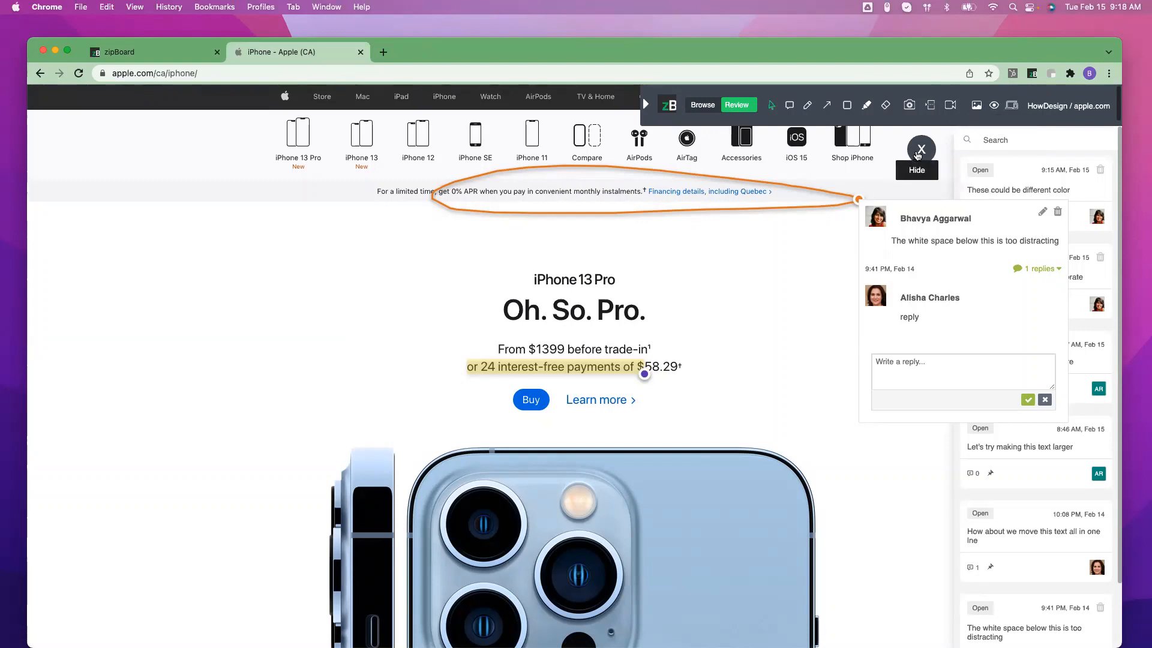
pyautogui.click(918, 151)
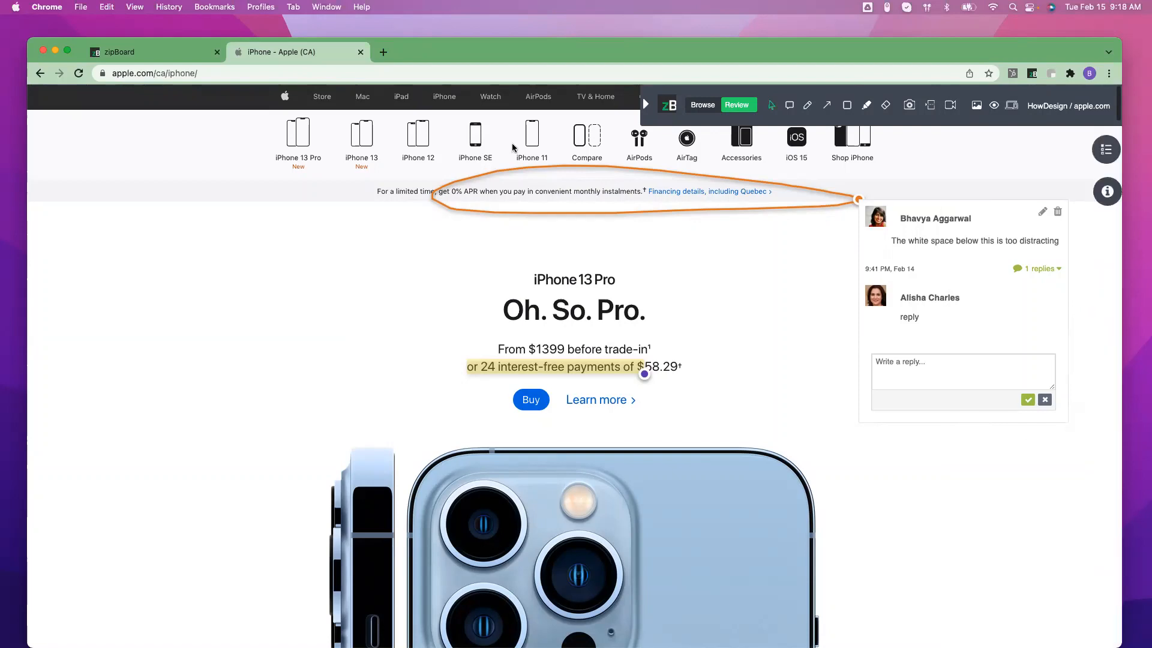
# Open the task list on the Apple iPhone page and look through the tasks raised there.
pyautogui.click(158, 57)
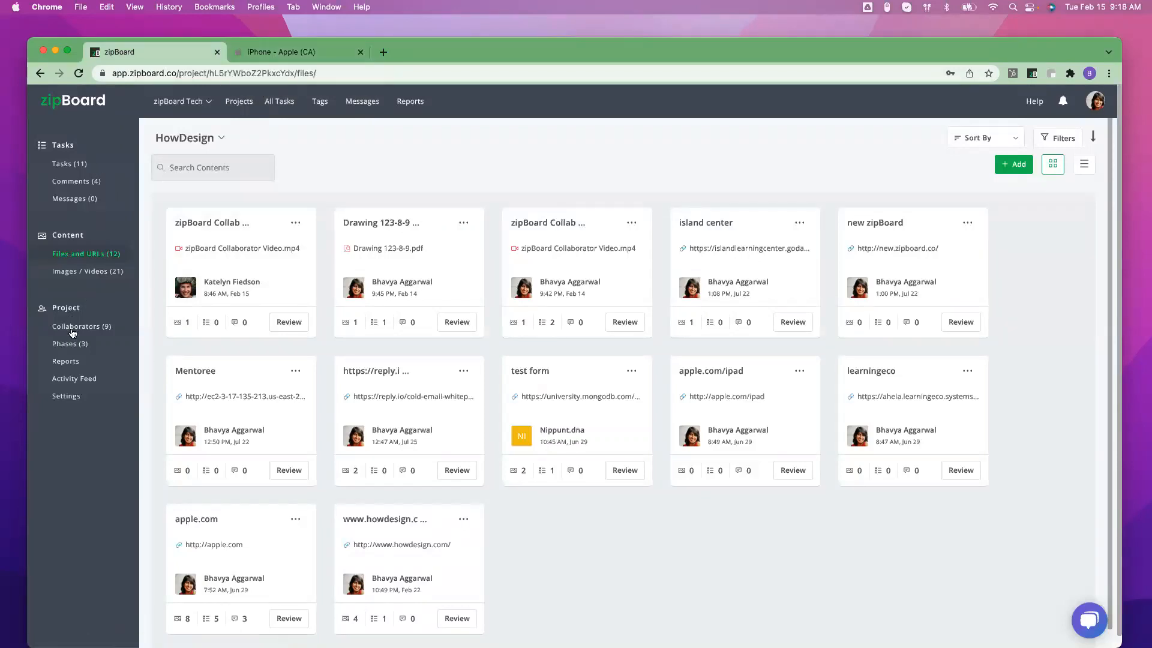
pyautogui.click(305, 52)
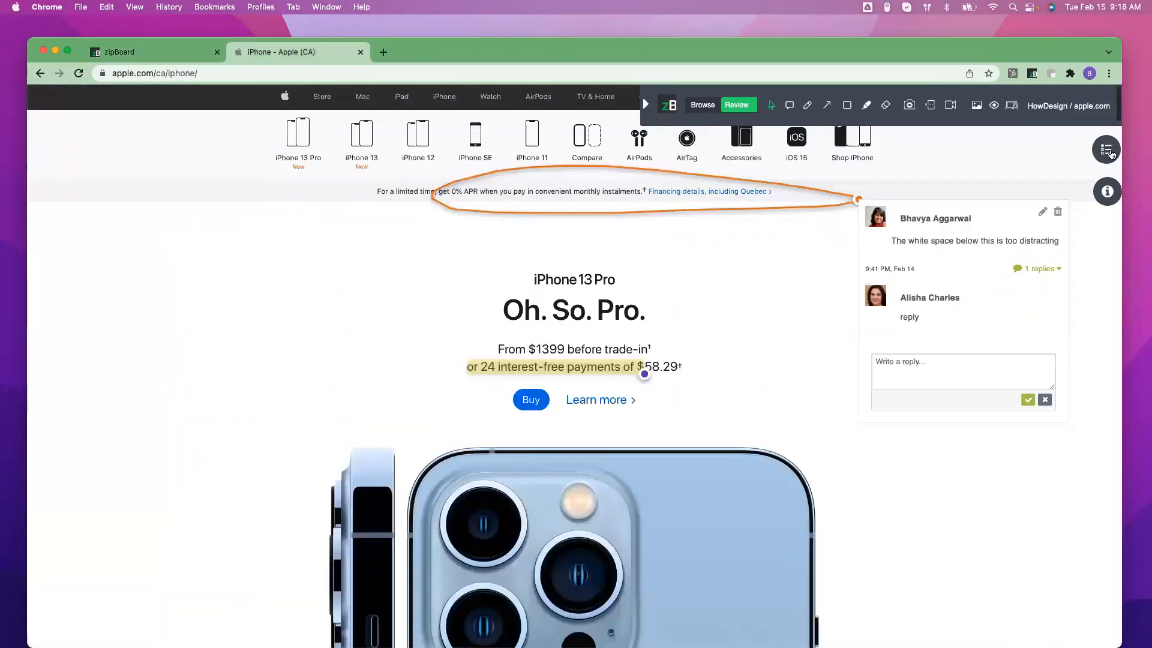
pyautogui.click(1109, 153)
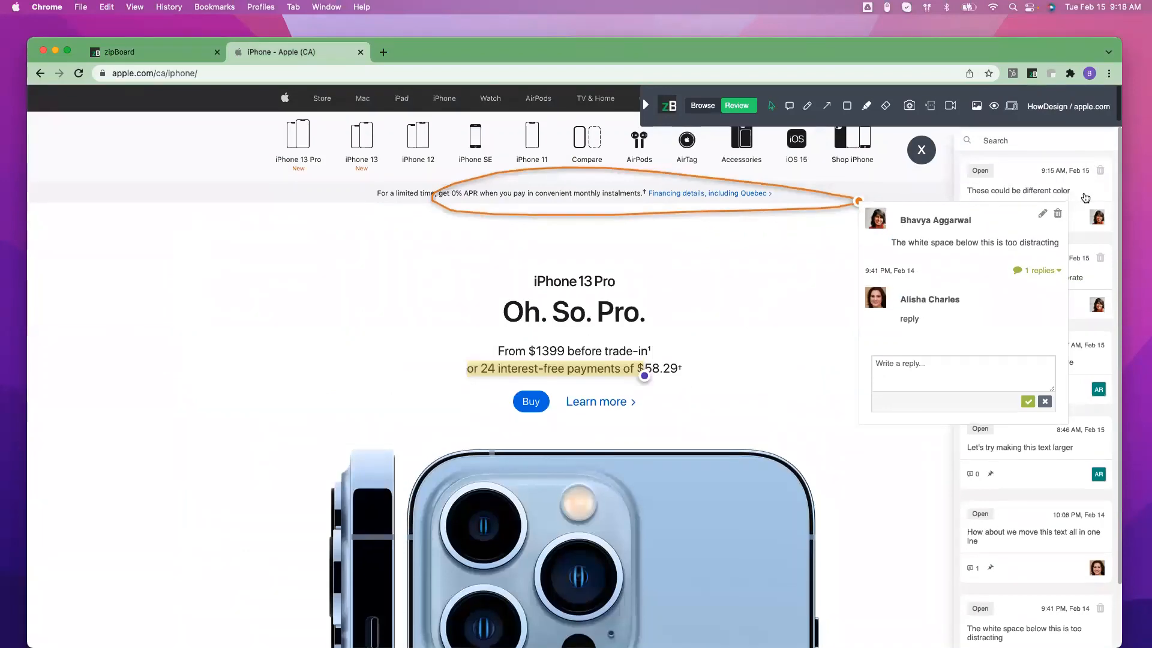
pyautogui.scroll(-8, 1085, 197)
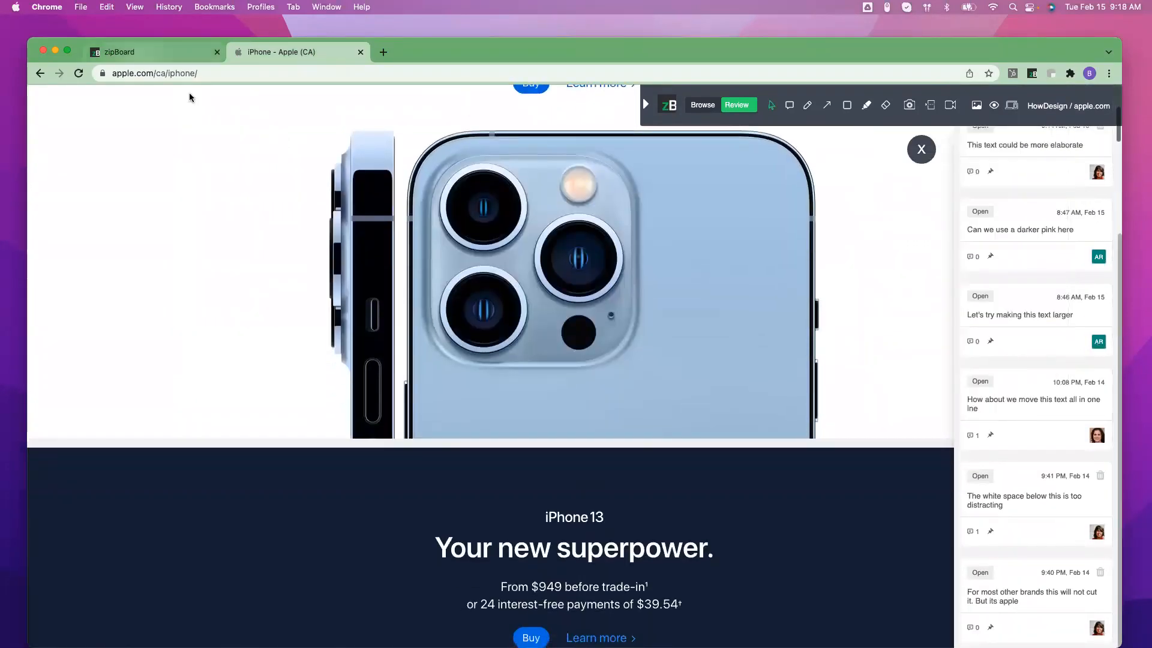
# In the HowDesign project's comments, convert the comment "Can we use a different colour phone?" into a task and confirm the conversion.
pyautogui.click(144, 53)
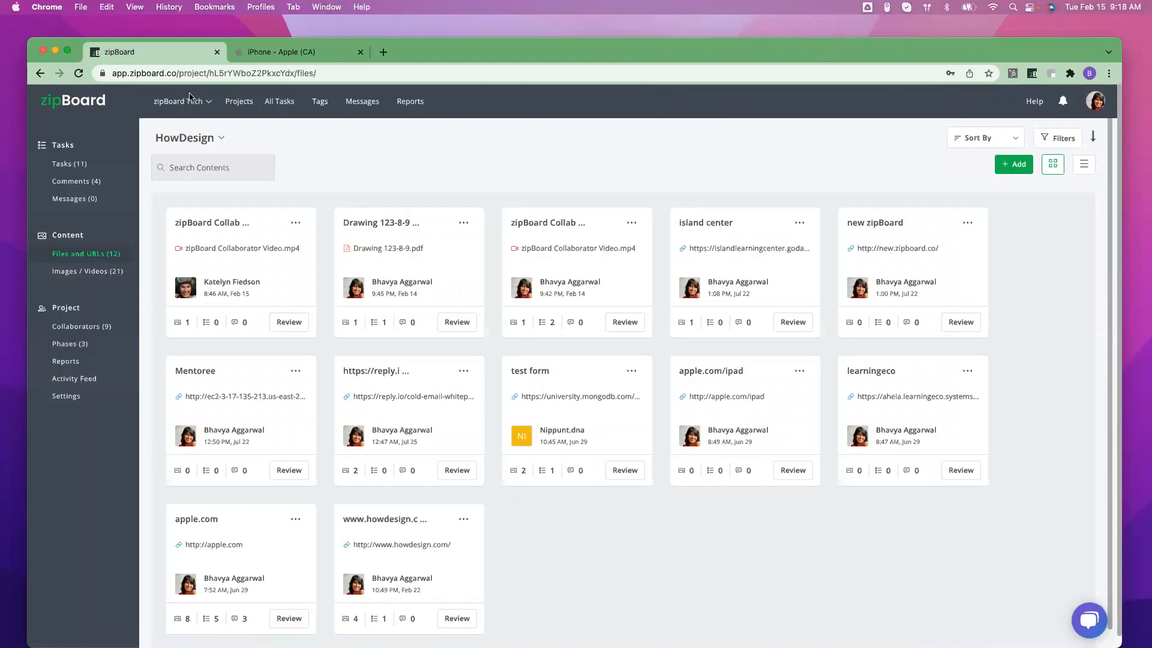
pyautogui.click(95, 182)
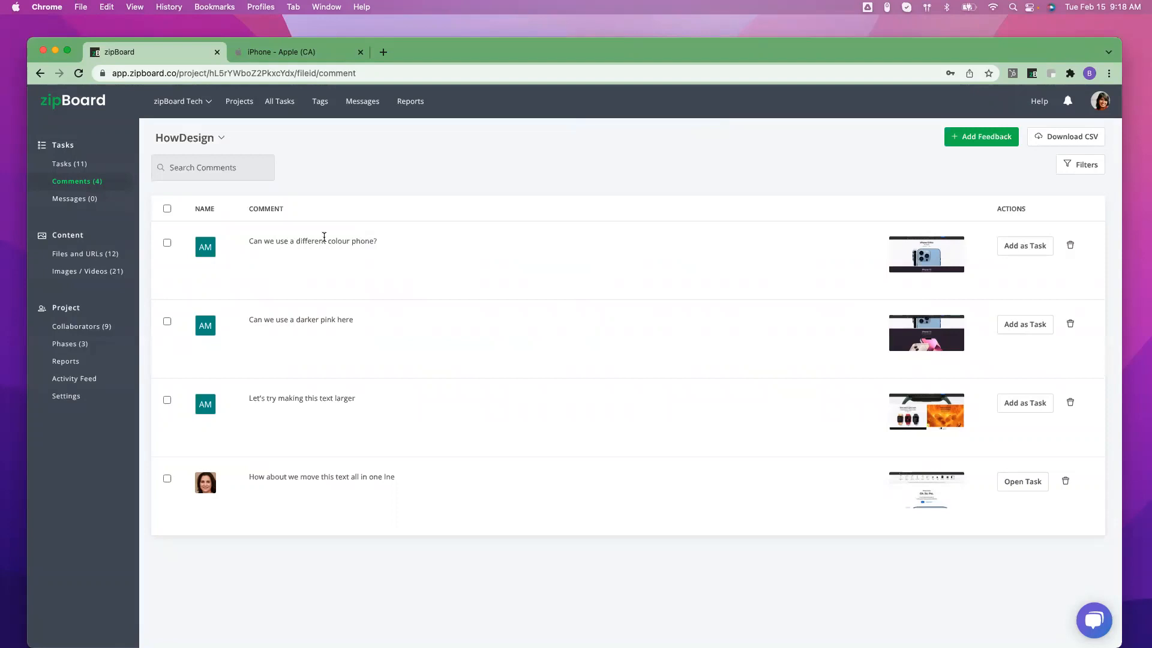
pyautogui.click(402, 245)
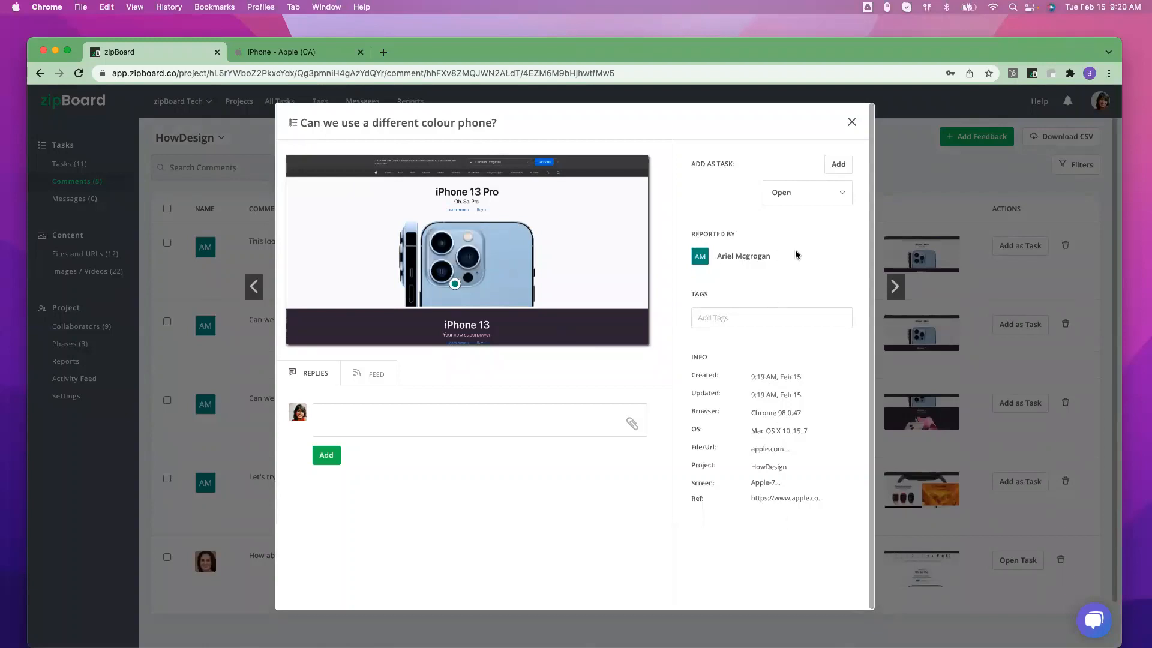
pyautogui.click(838, 168)
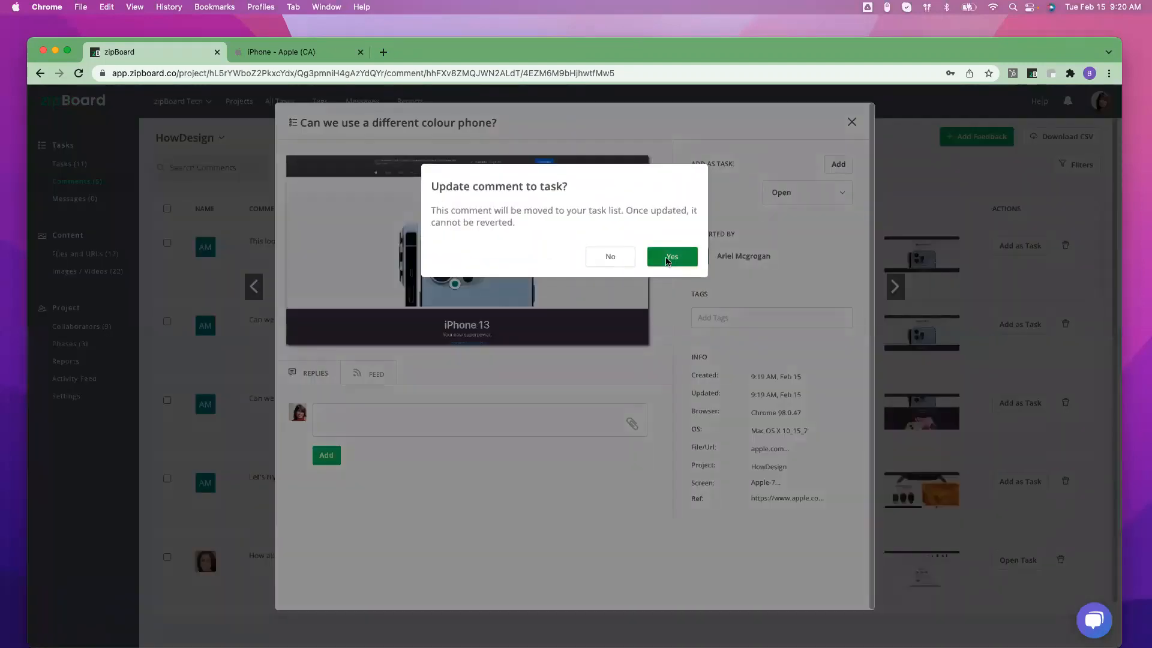
pyautogui.click(668, 261)
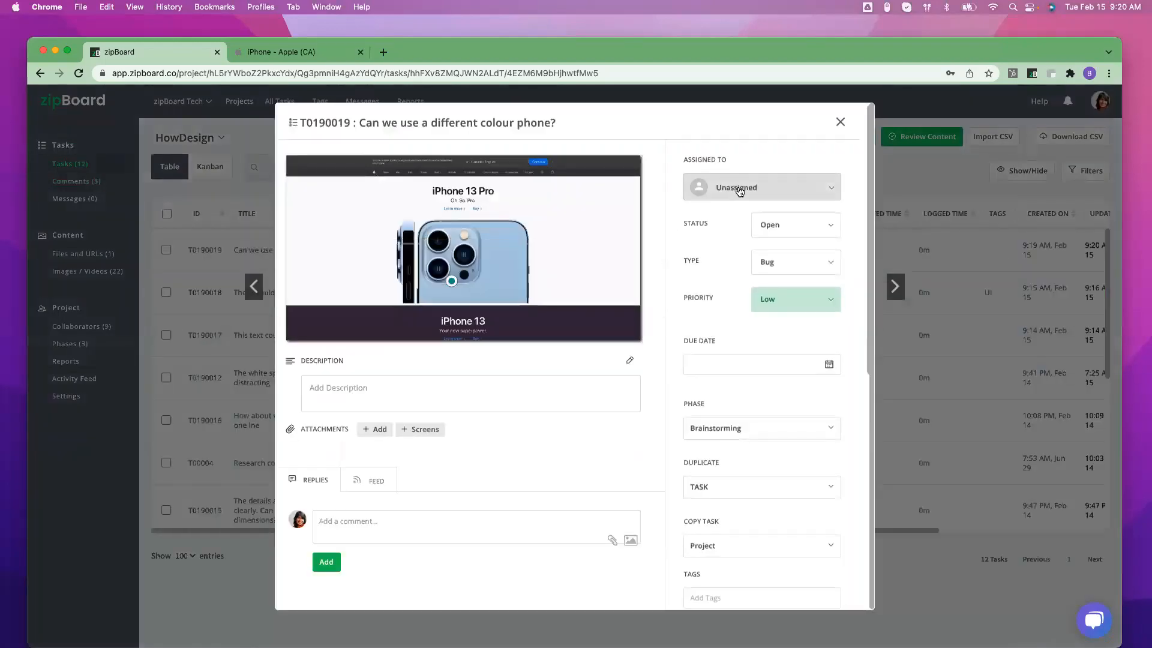
# Assign the task "Can we use a different colour phone?" to a project collaborator and close the task details.
pyautogui.click(740, 190)
pyautogui.click(729, 287)
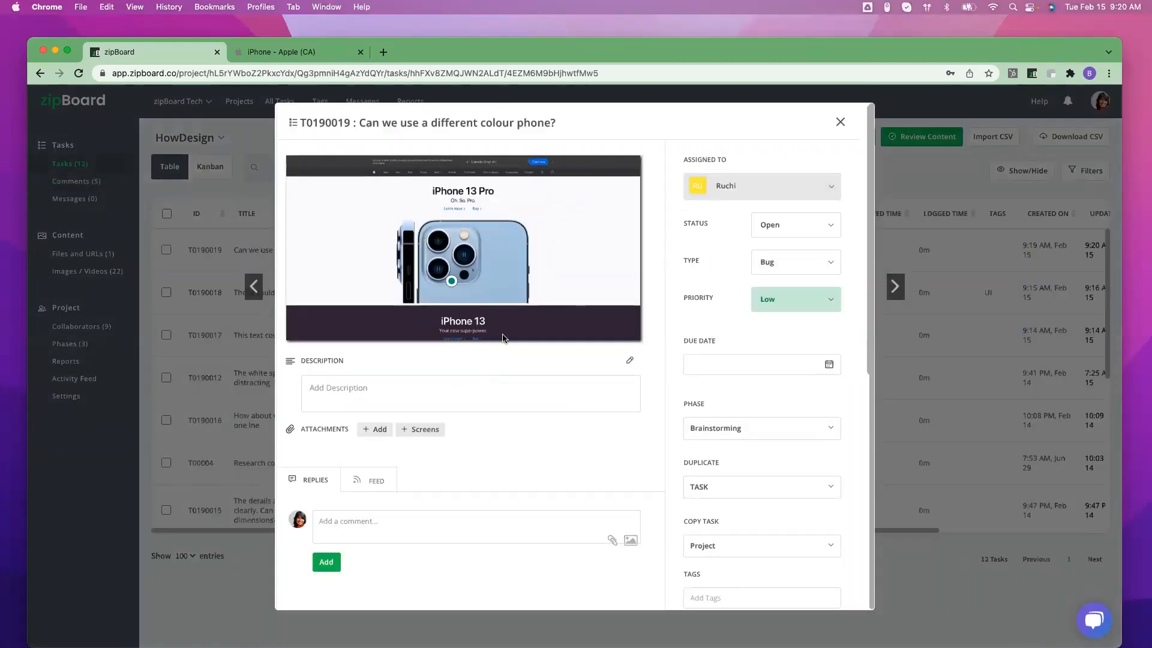
pyautogui.click(841, 123)
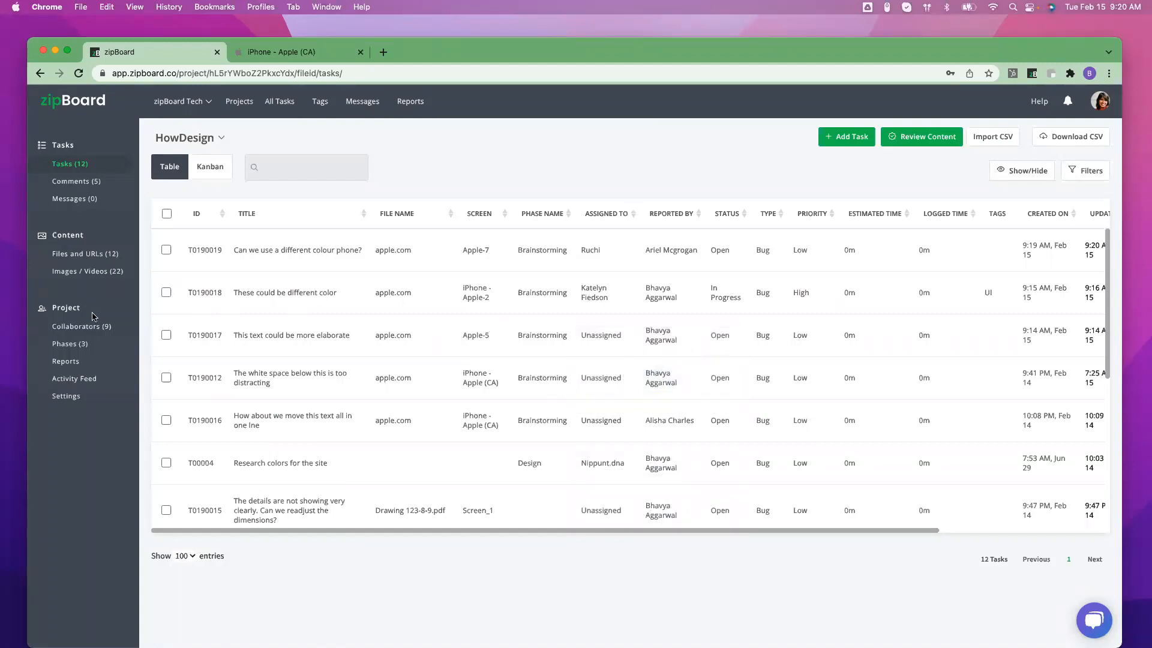
# Go back to the project's comments, reply "Thanks" to the comment "This looks great!" and close it.
pyautogui.click(76, 182)
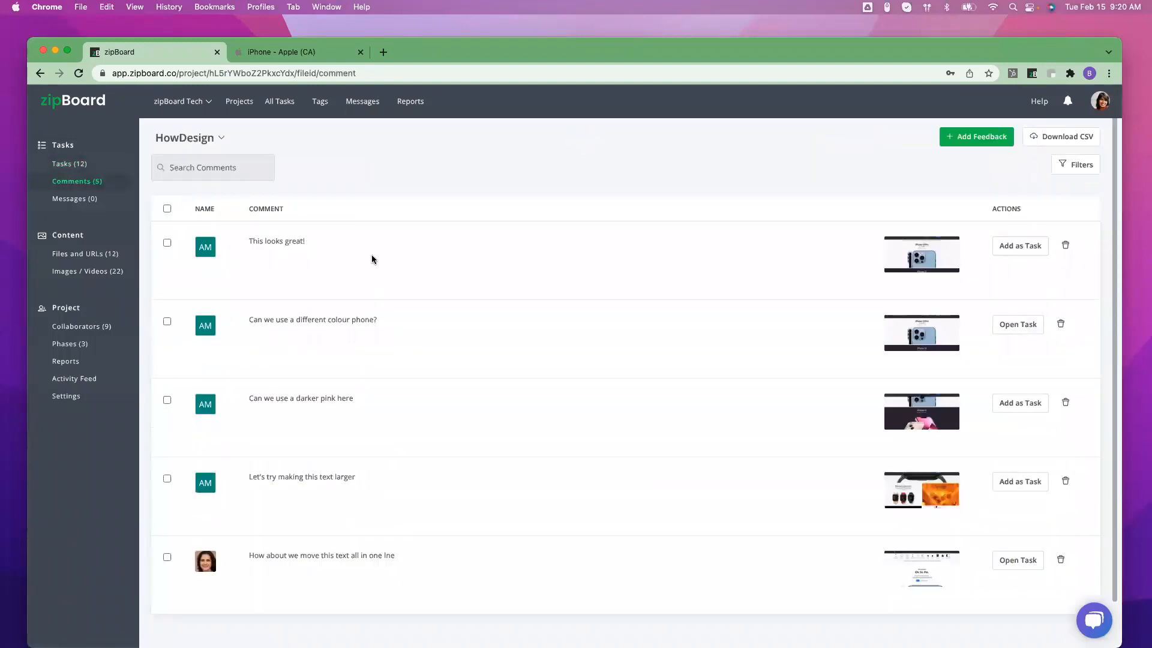
pyautogui.click(372, 259)
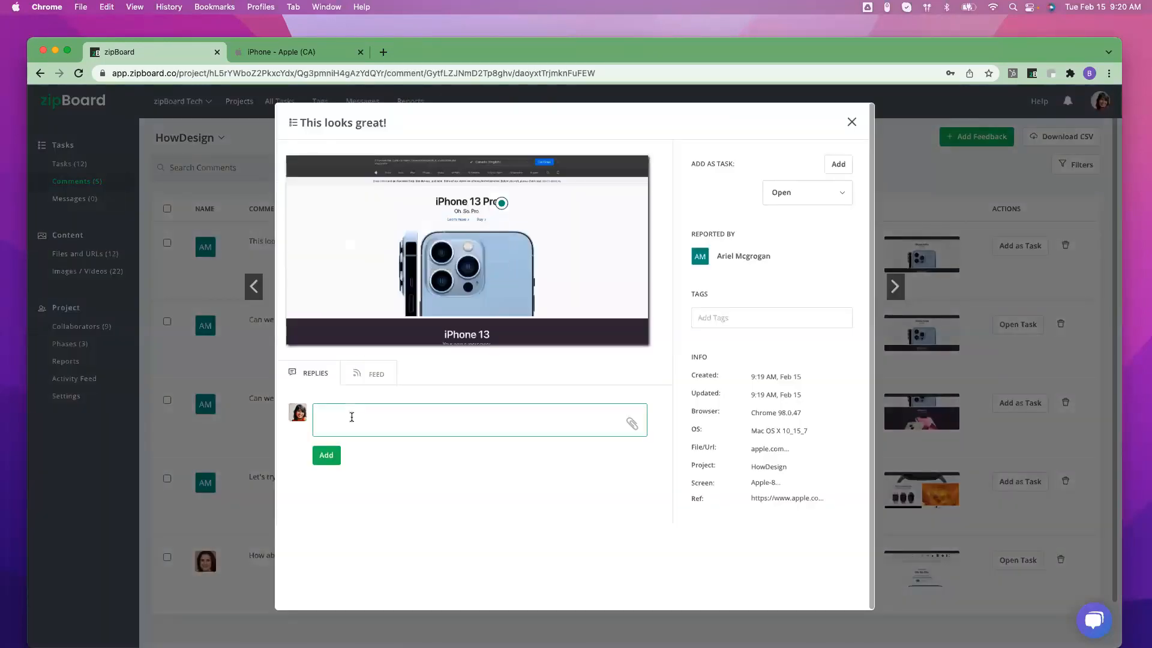
pyautogui.click(351, 417)
pyautogui.write('T')
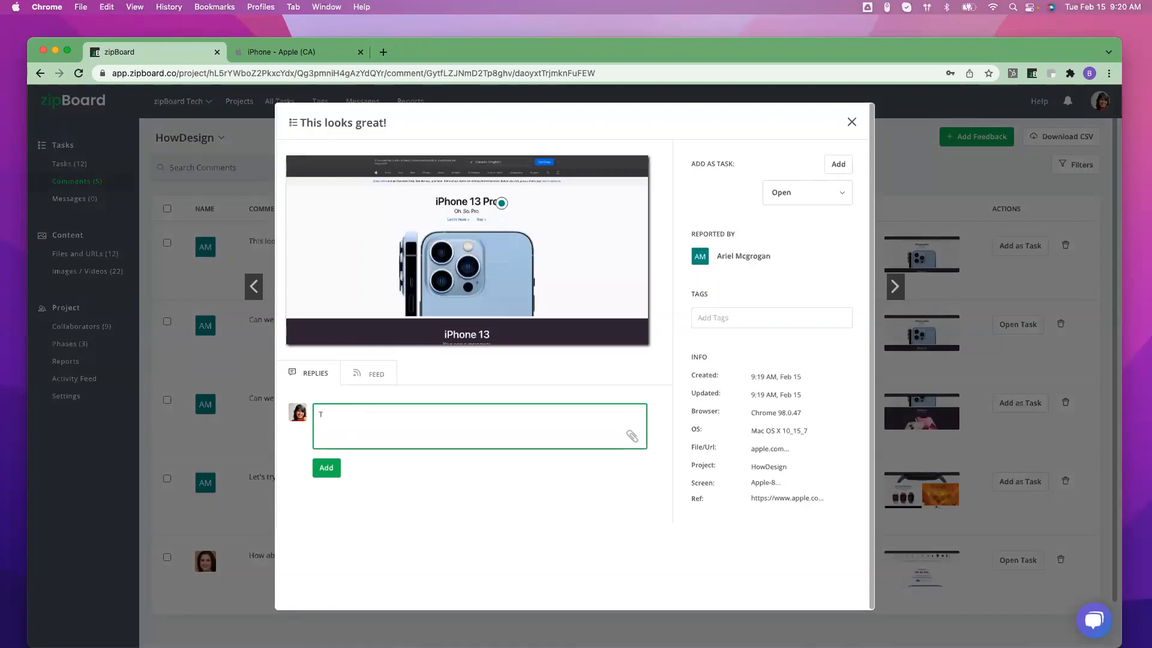
pyautogui.write('ahanks')
pyautogui.click(325, 470)
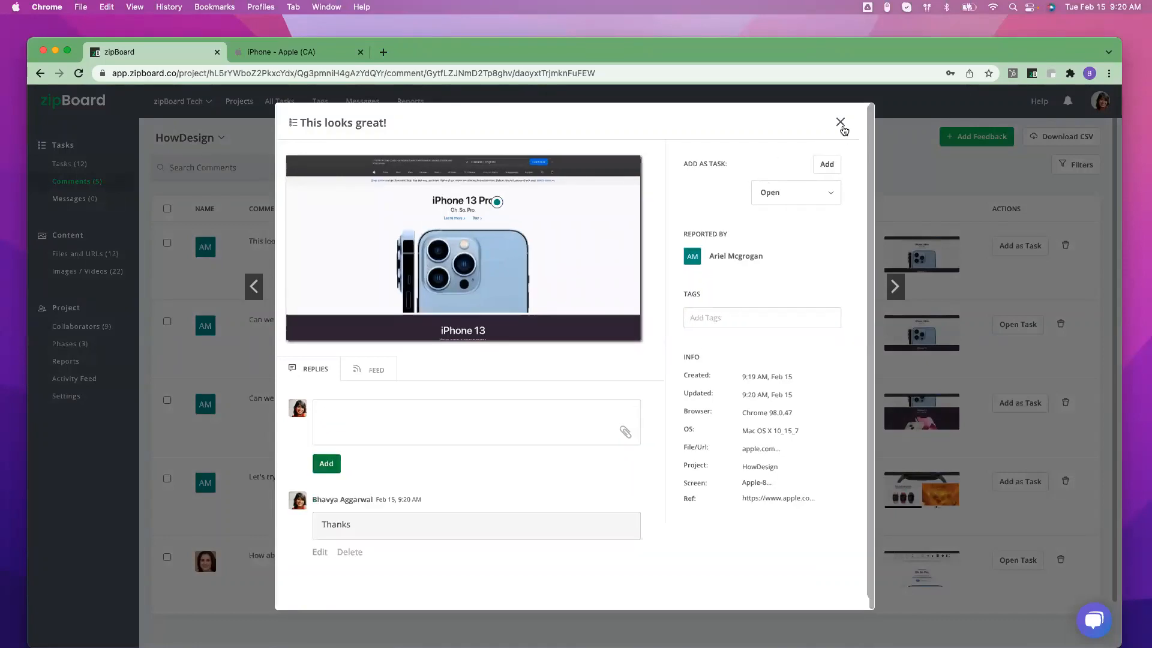
pyautogui.click(840, 123)
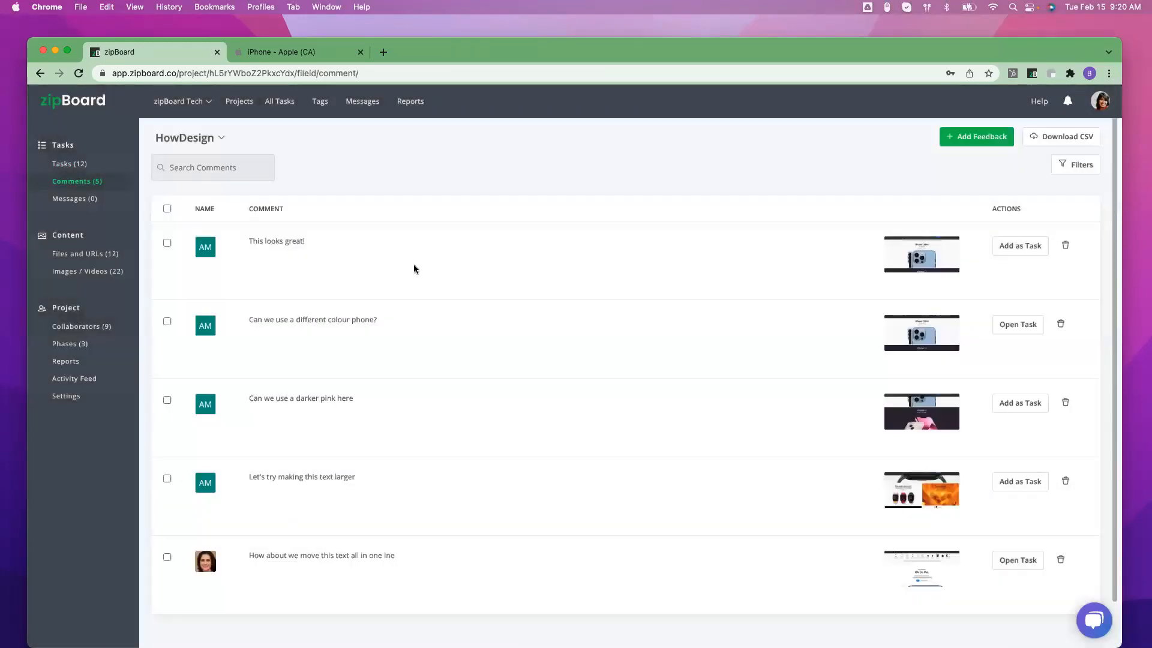
# Open the HowDesign project's task table and preview the screens attached to the listed tasks.
pyautogui.click(84, 169)
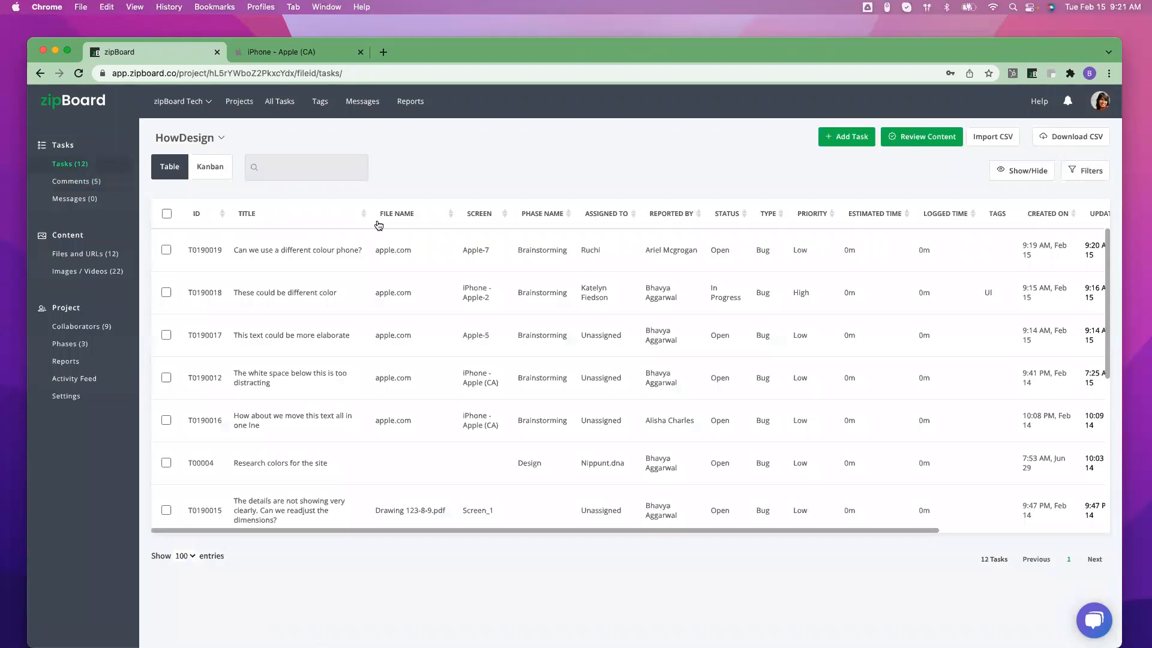
pyautogui.moveTo(512, 368)
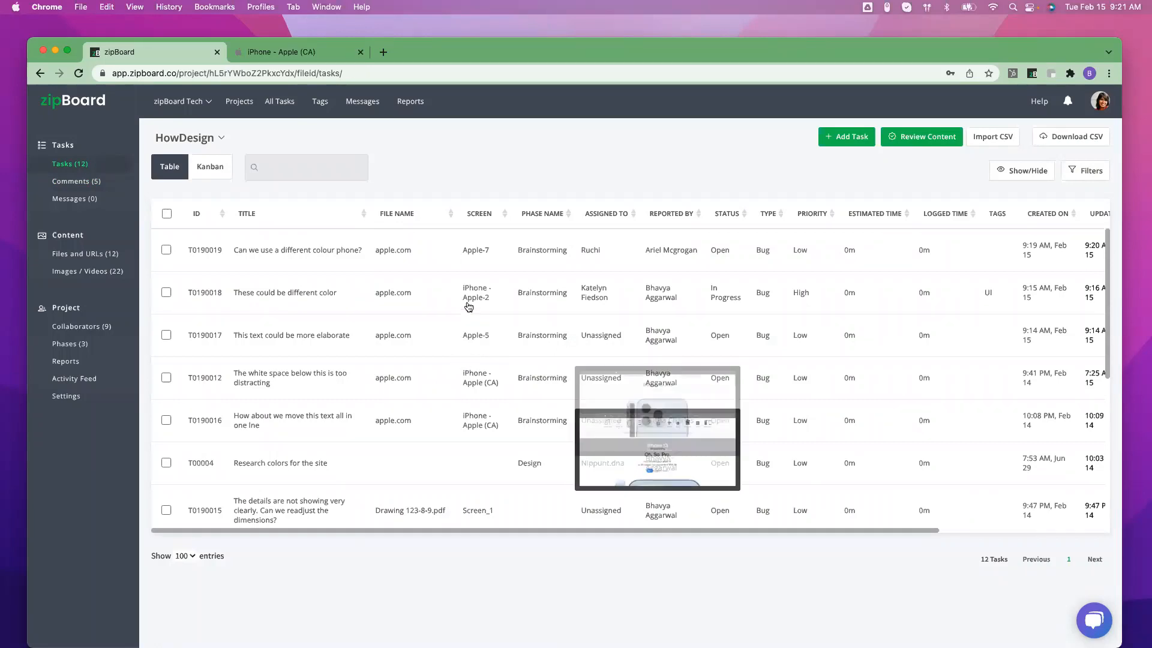
pyautogui.moveTo(669, 293)
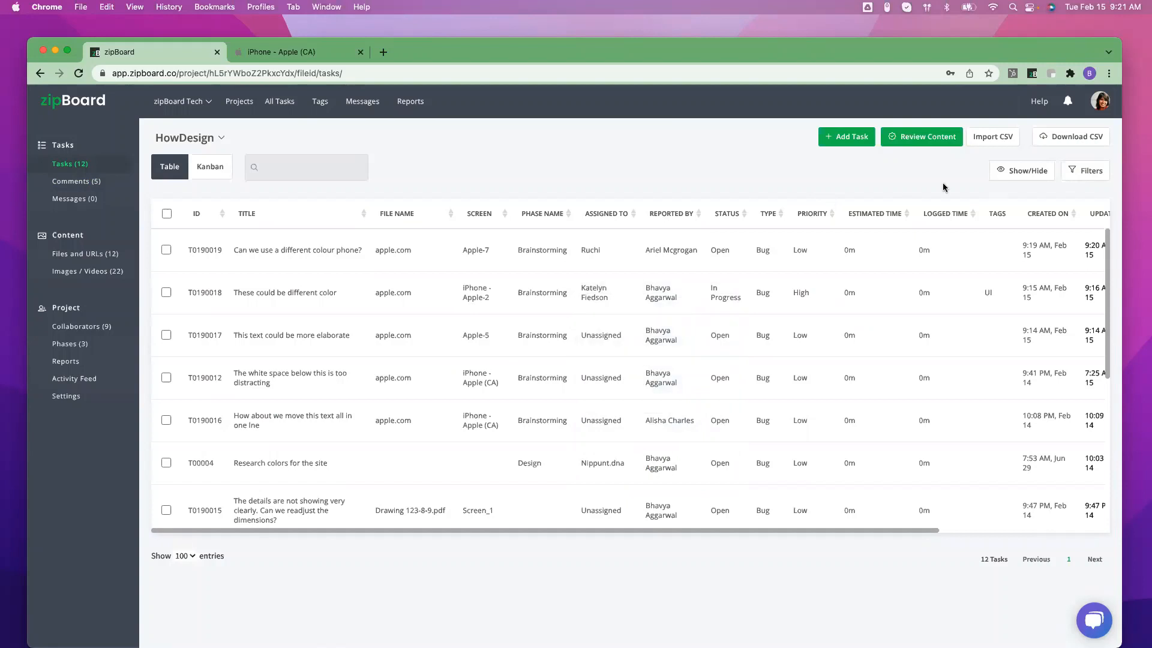
# Look over the available task filters and filter the task table by the apple.com file.
pyautogui.click(1086, 171)
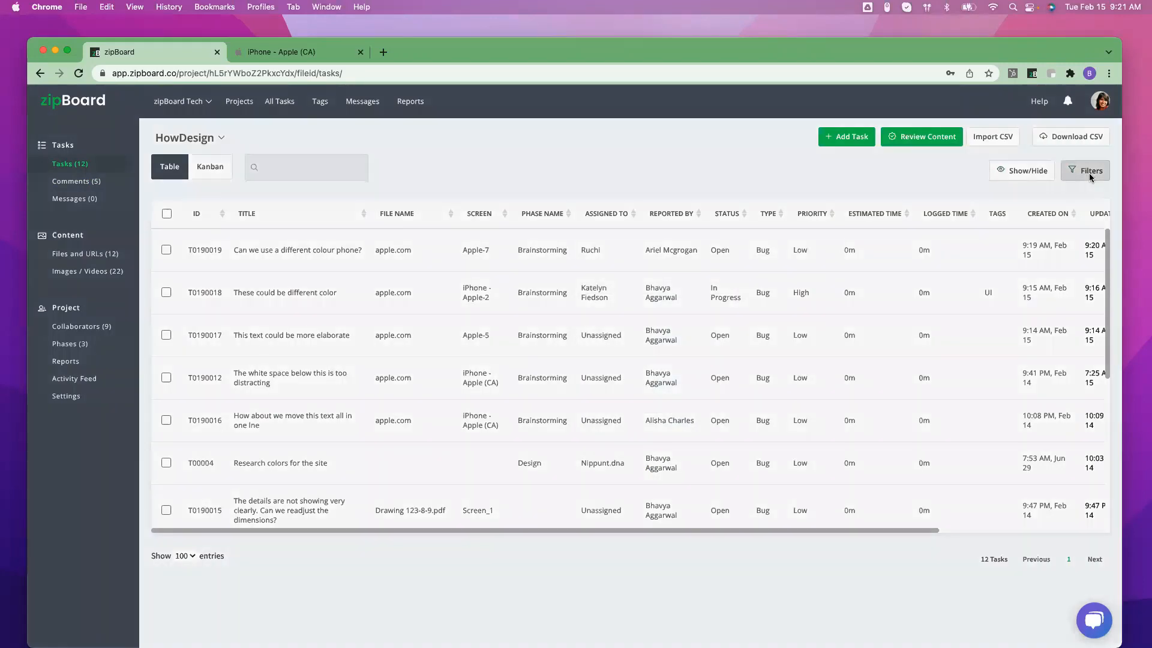
pyautogui.scroll(-6, 891, 195)
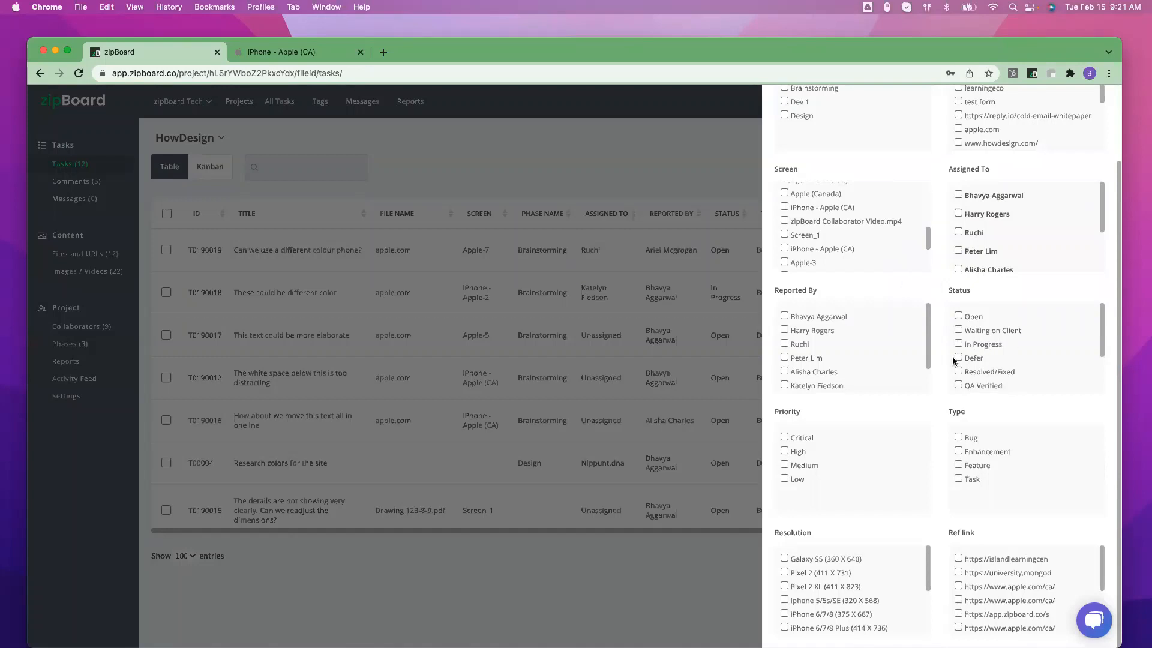
pyautogui.scroll(3, 959, 215)
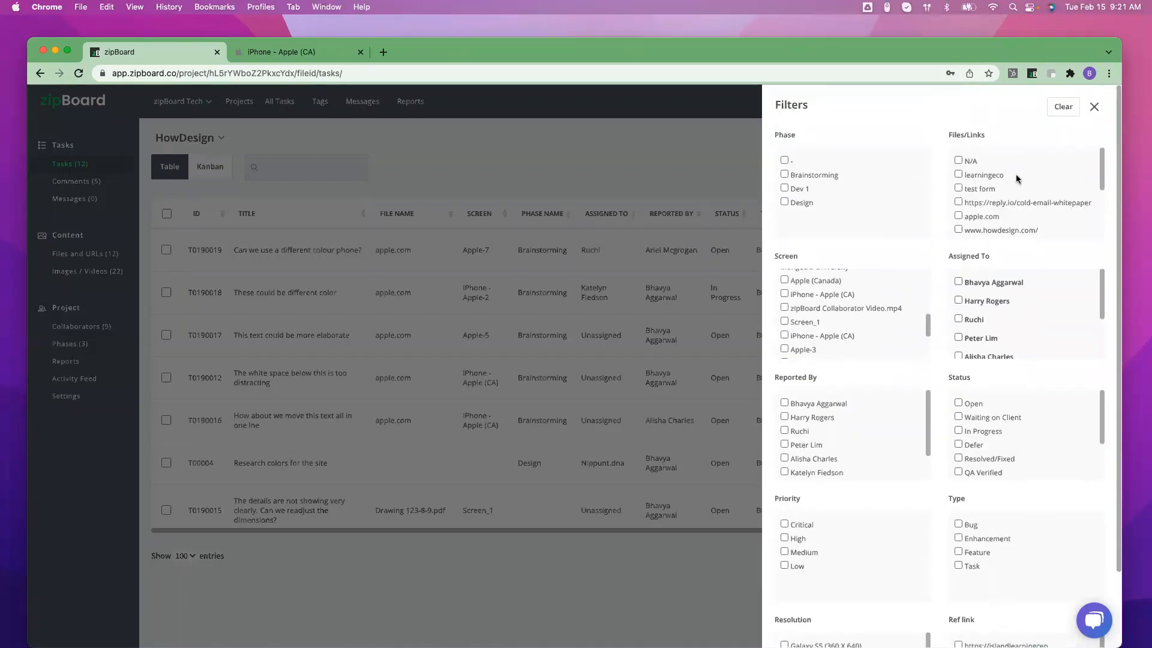
pyautogui.scroll(-2, 1016, 174)
pyautogui.scroll(-1, 1018, 181)
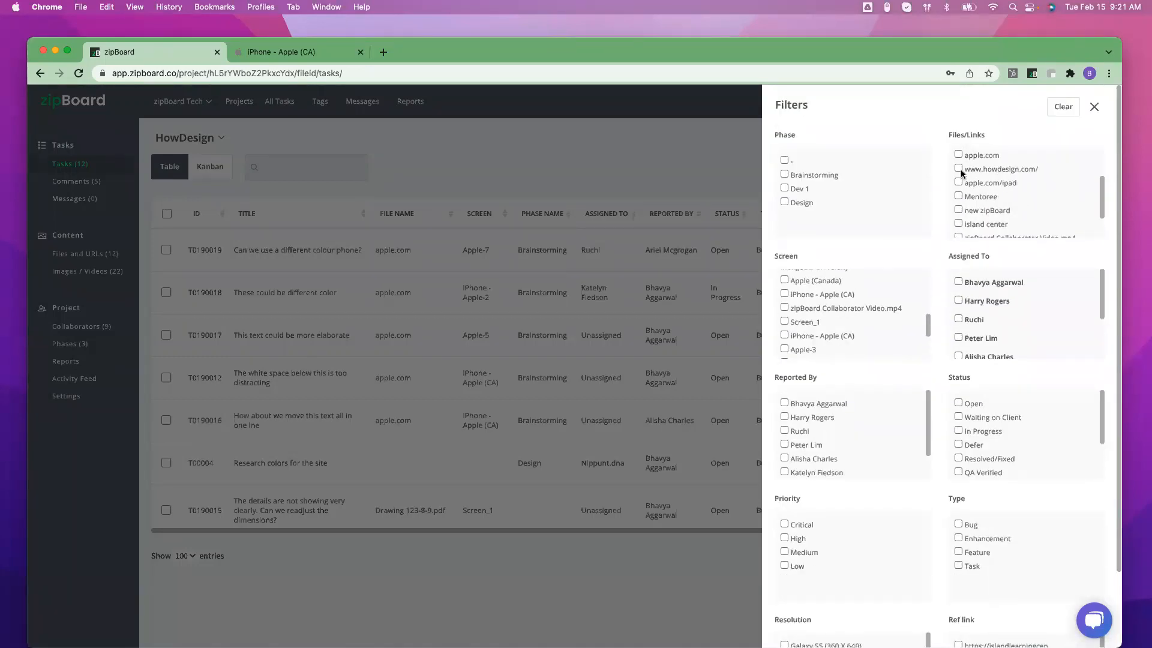
pyautogui.click(958, 155)
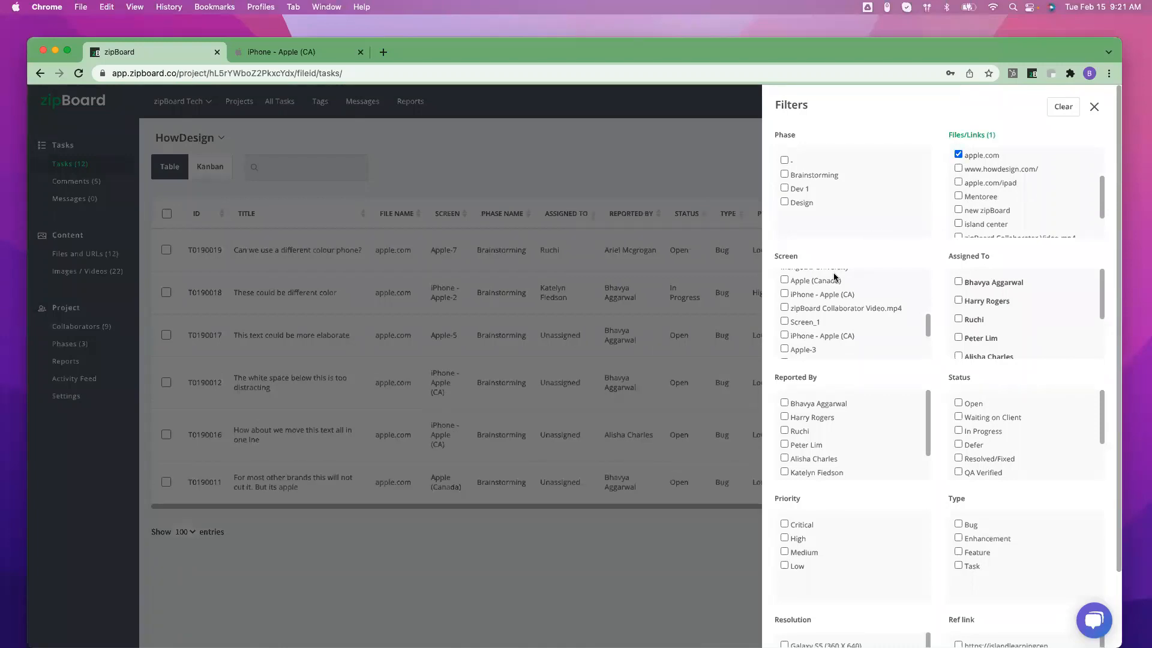
# Try filtering the tasks by one assignee, clear all filters and close the filter options.
pyautogui.click(961, 284)
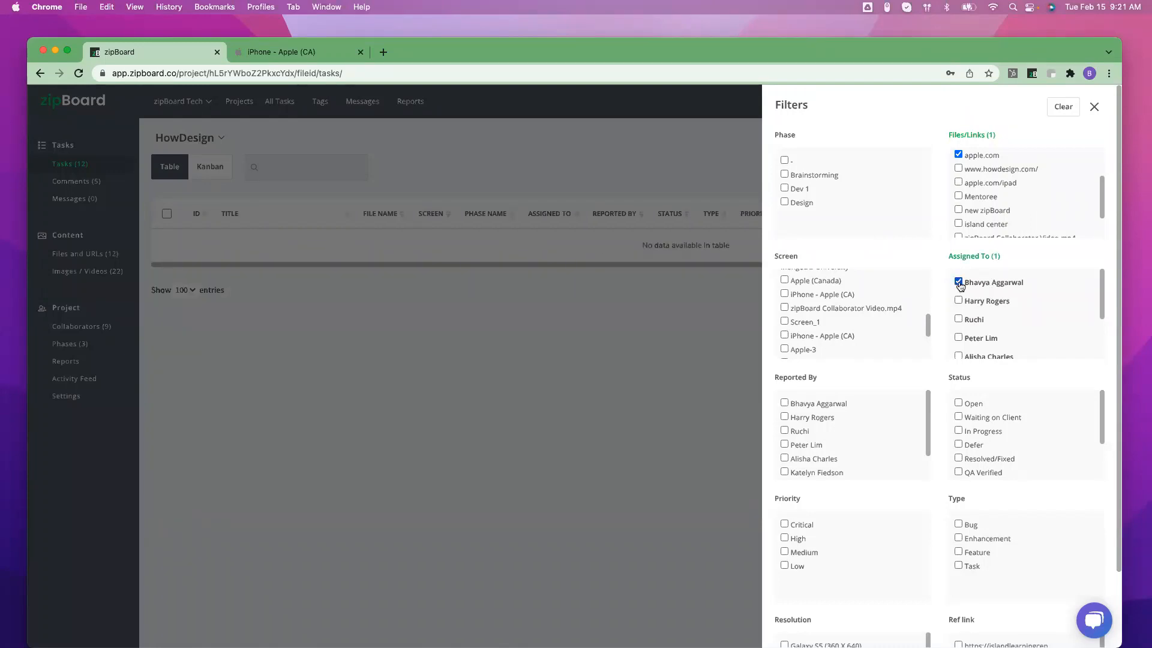
pyautogui.click(959, 282)
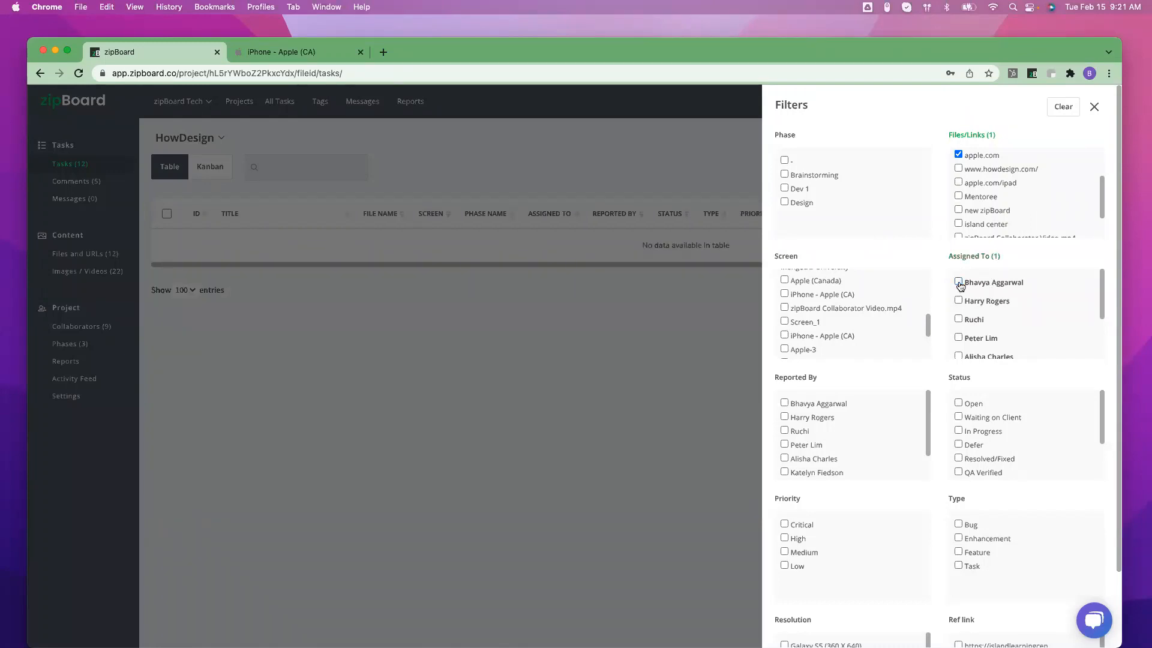
pyautogui.click(1058, 109)
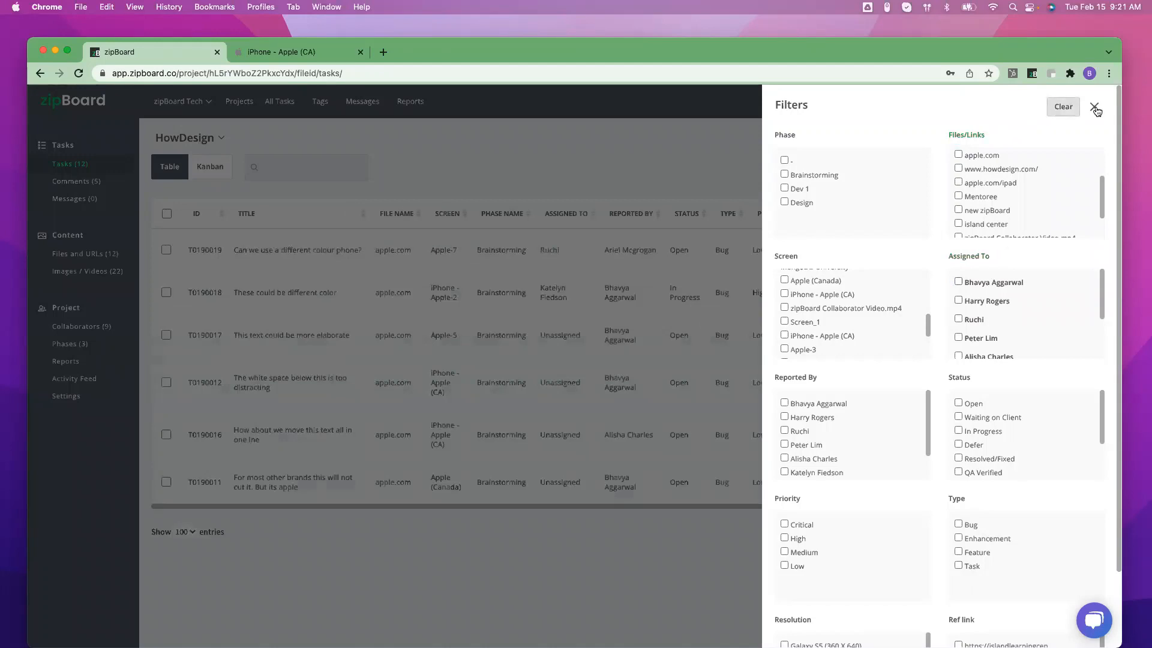
pyautogui.click(1095, 107)
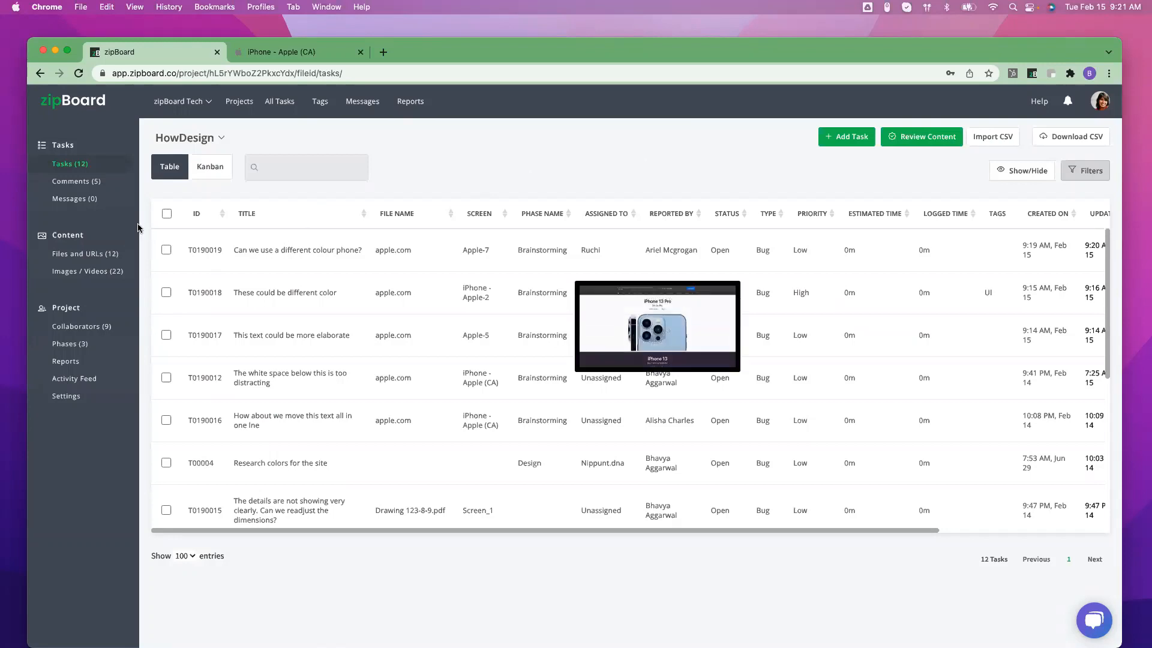
# Start a new phase in the HowDesign project named "Alpha" with the description "This is my testing phase".
pyautogui.click(82, 345)
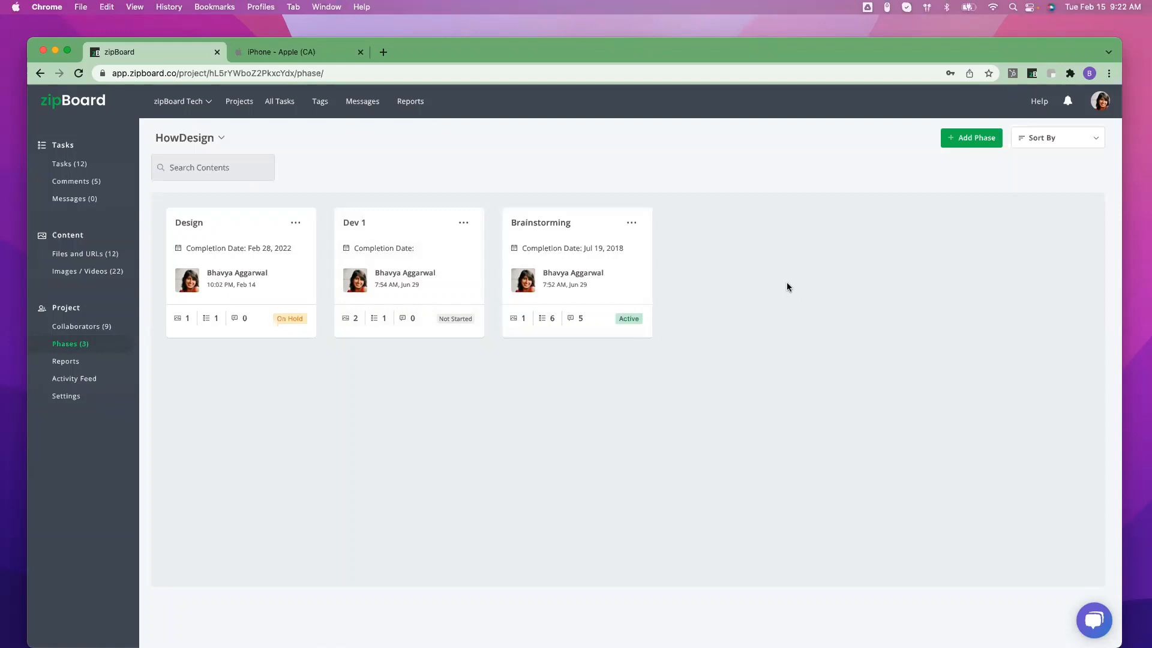
pyautogui.click(970, 147)
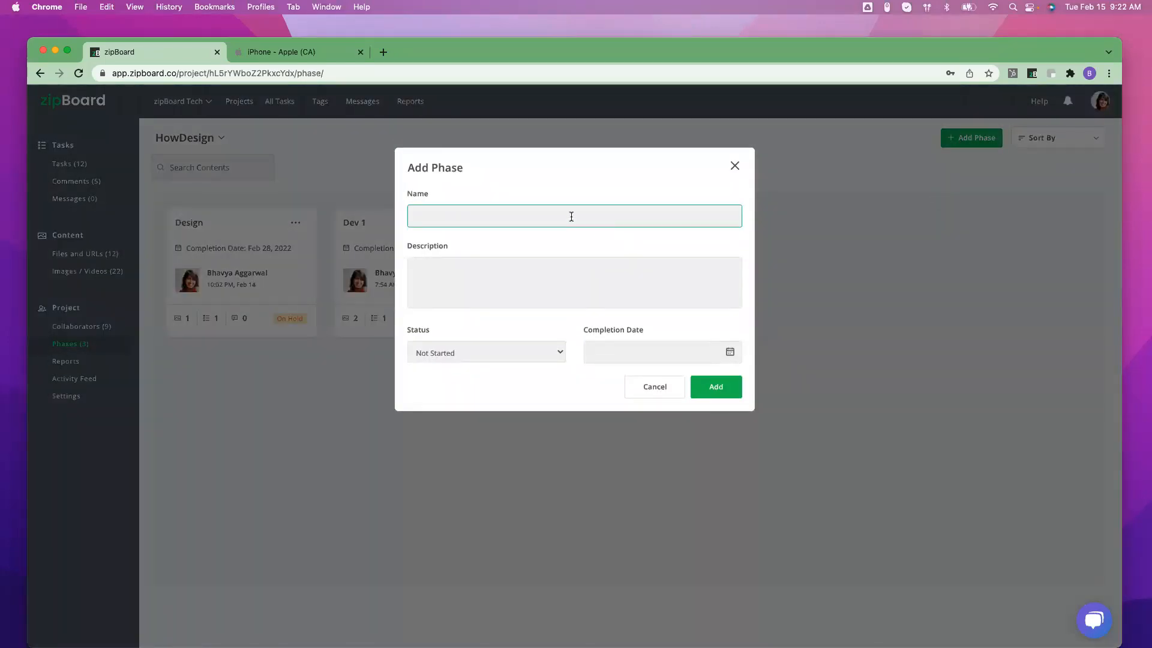
pyautogui.click(571, 216)
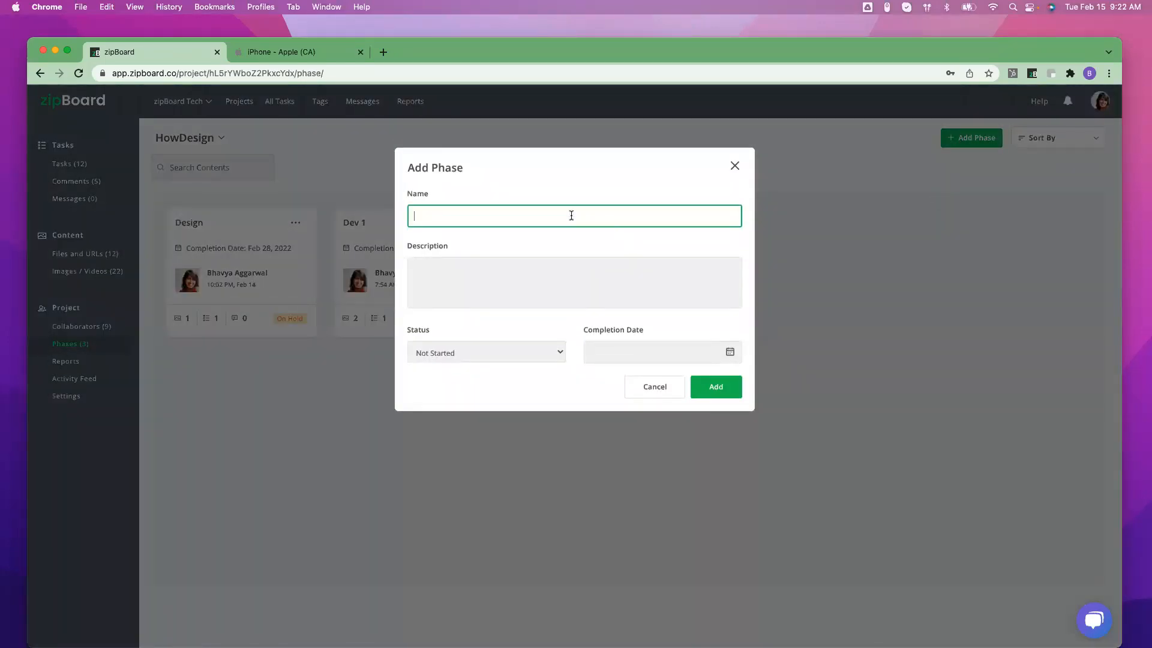
pyautogui.write('Alpha')
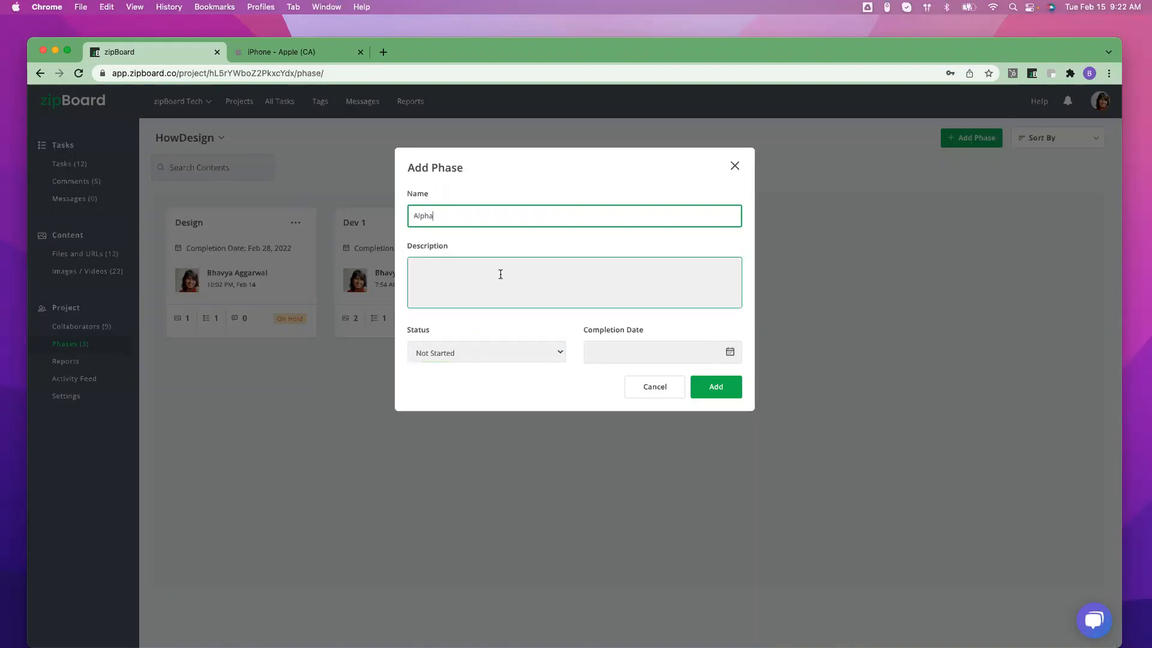
pyautogui.click(464, 274)
pyautogui.write('This i')
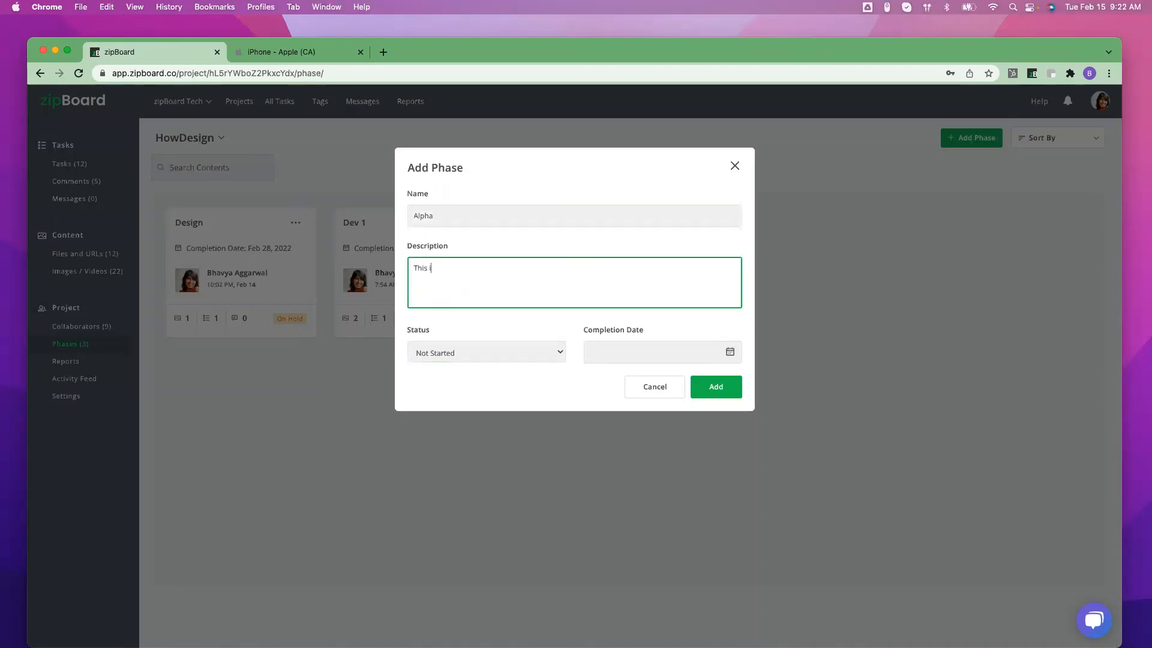
pyautogui.write('s my testing phase')
# Set the phase's completion date to 02/28/2022 and its status to Active, and add it to the project.
pyautogui.click(730, 356)
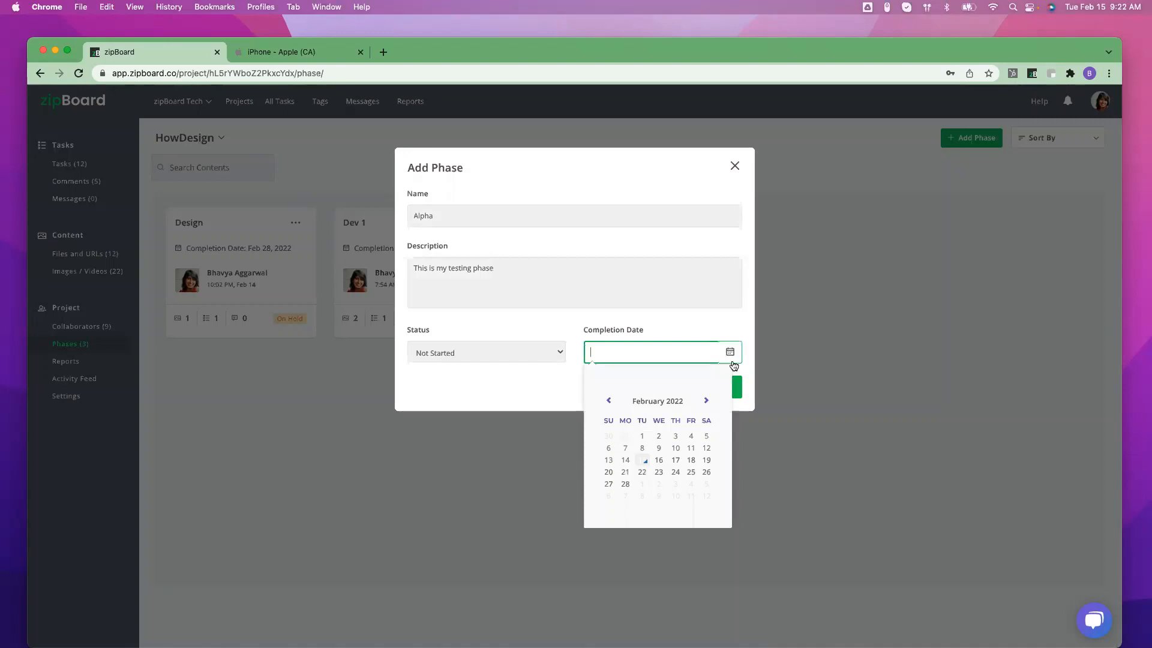
pyautogui.click(626, 484)
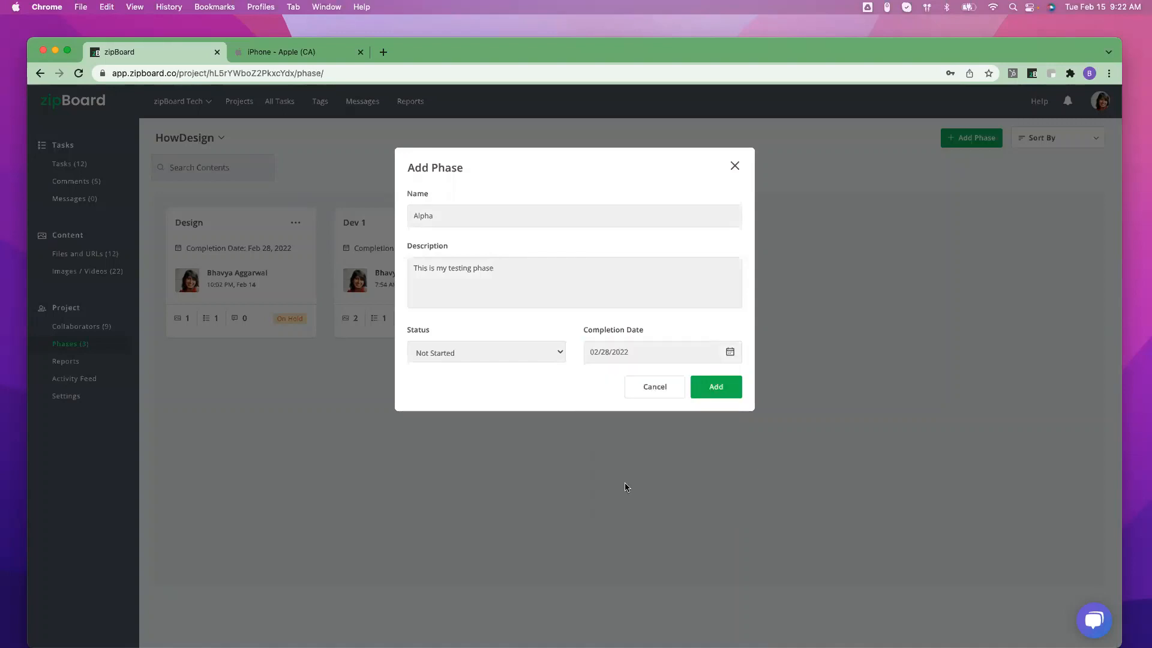
pyautogui.click(516, 360)
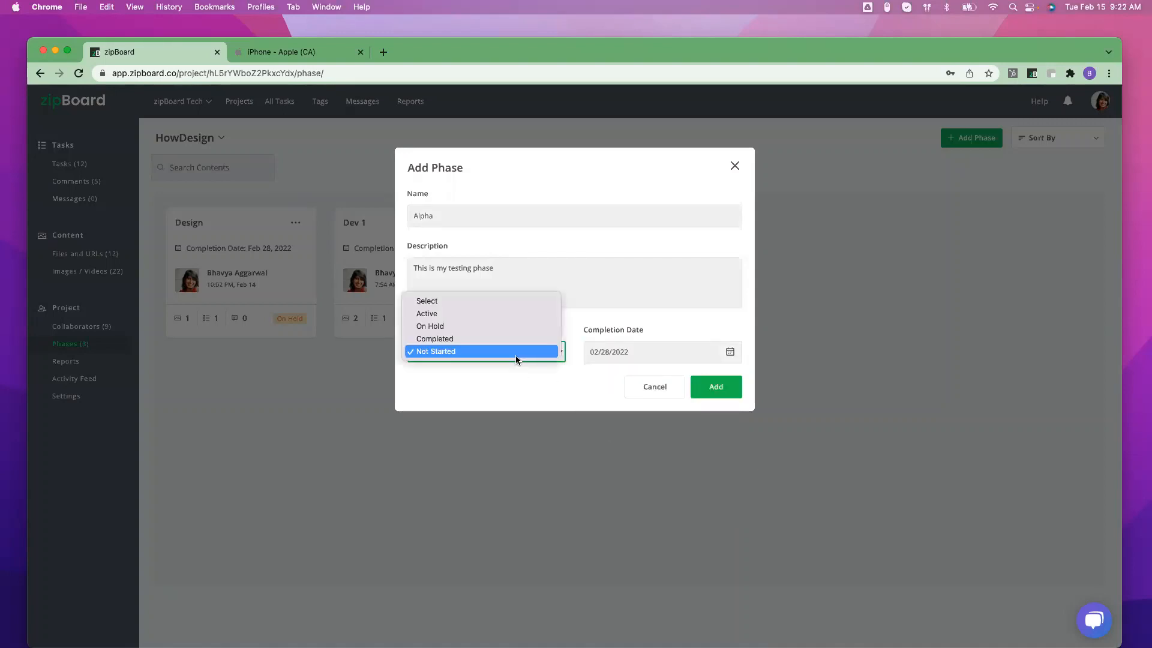
pyautogui.click(454, 314)
pyautogui.click(720, 388)
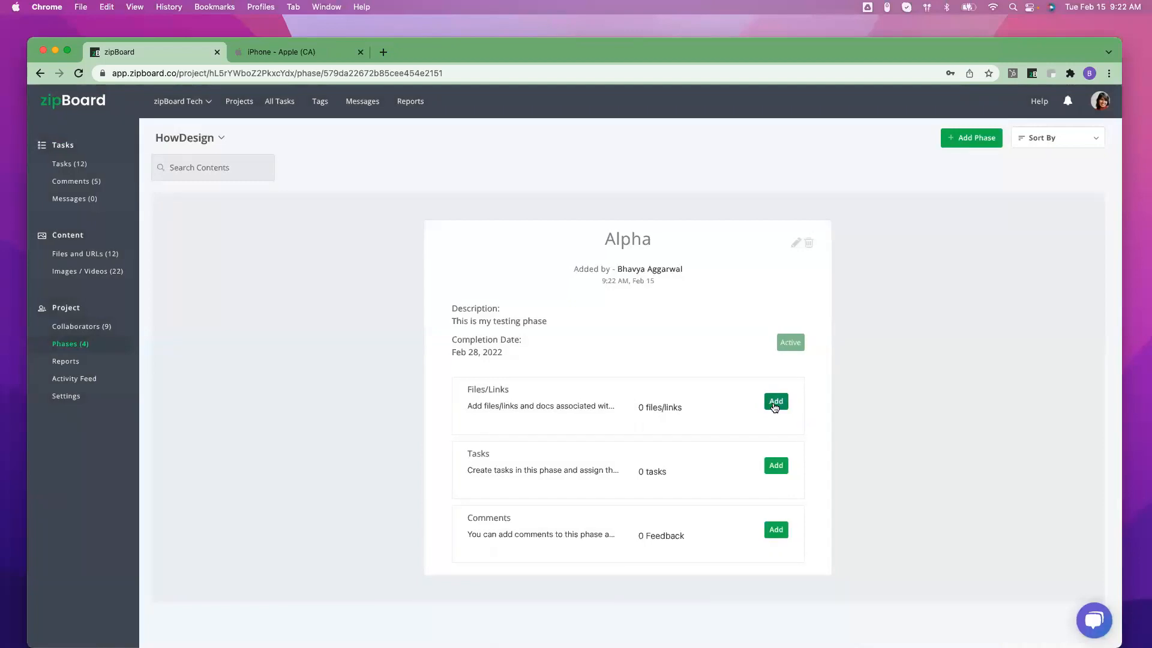
# Add the "zipBoard Collaborator Video.mp4" file that has no phase to the Alpha phase.
pyautogui.click(774, 405)
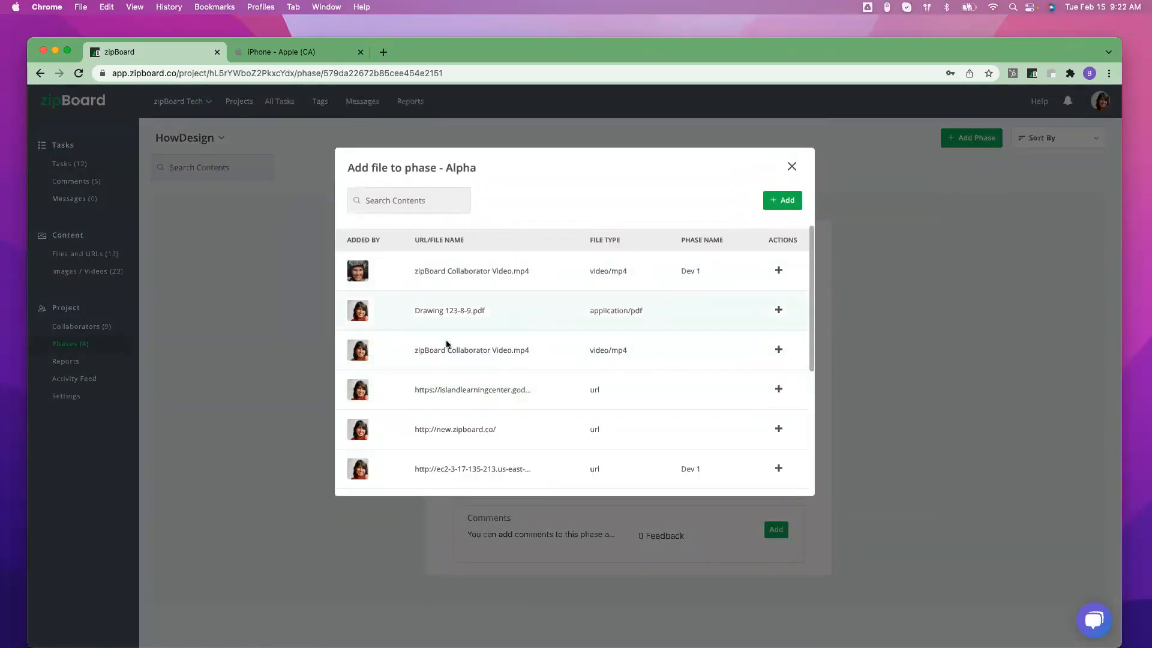
pyautogui.click(778, 356)
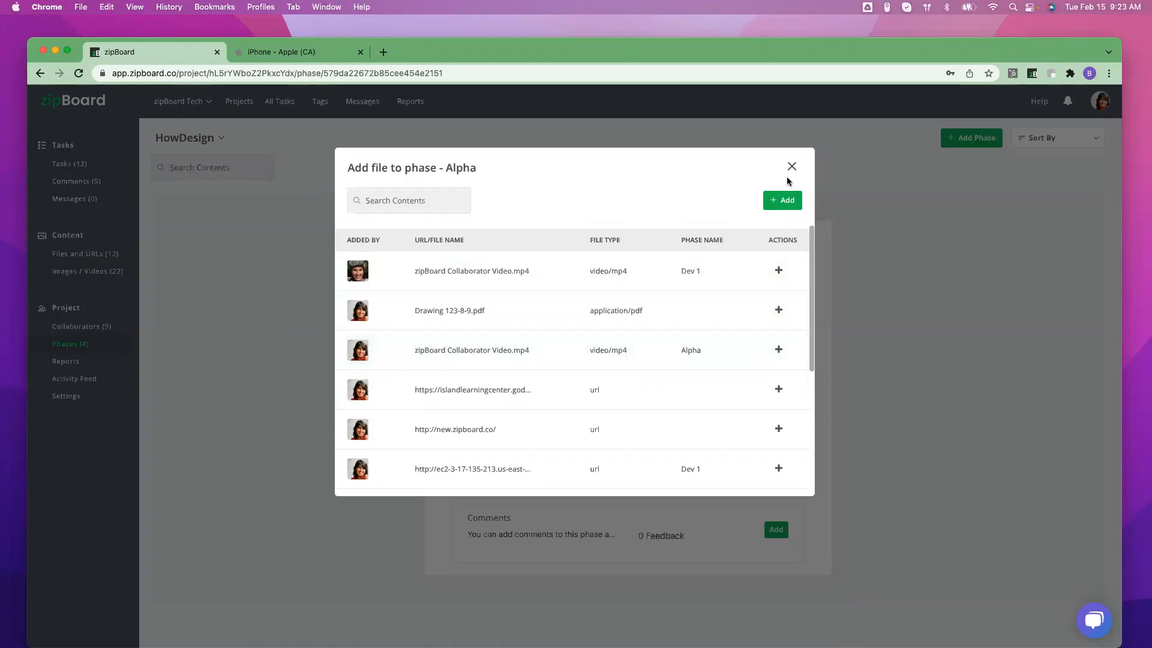
pyautogui.click(792, 168)
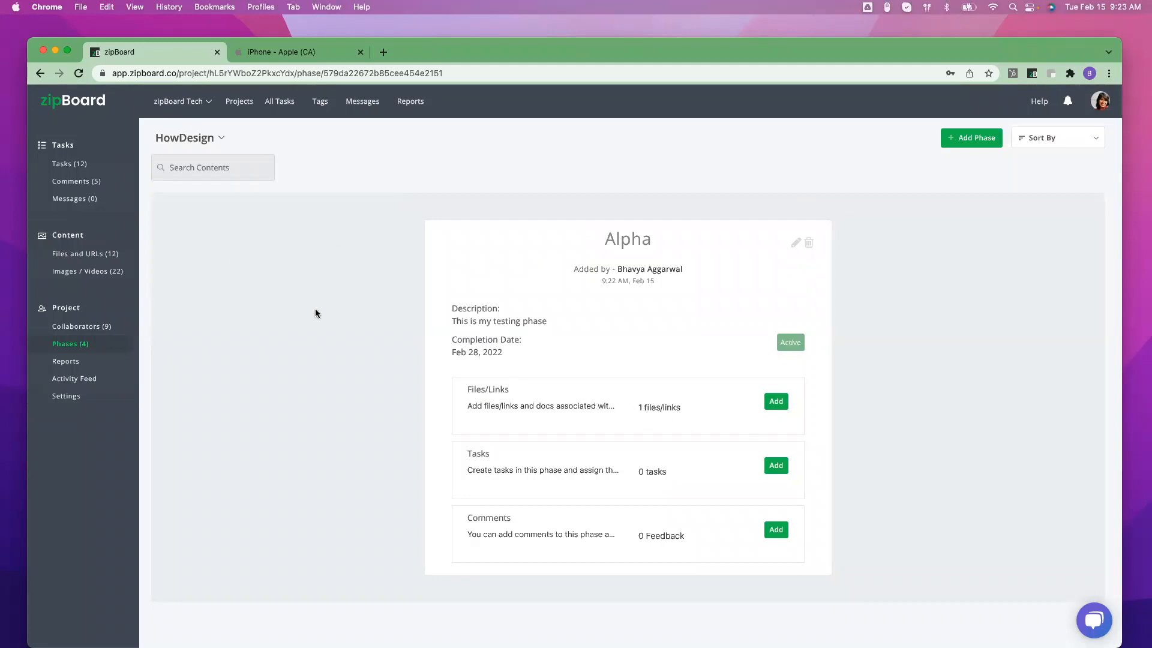
# Open the task "Can we use a different colour phone?" from the project's tasks and set its phase to Alpha.
pyautogui.click(78, 164)
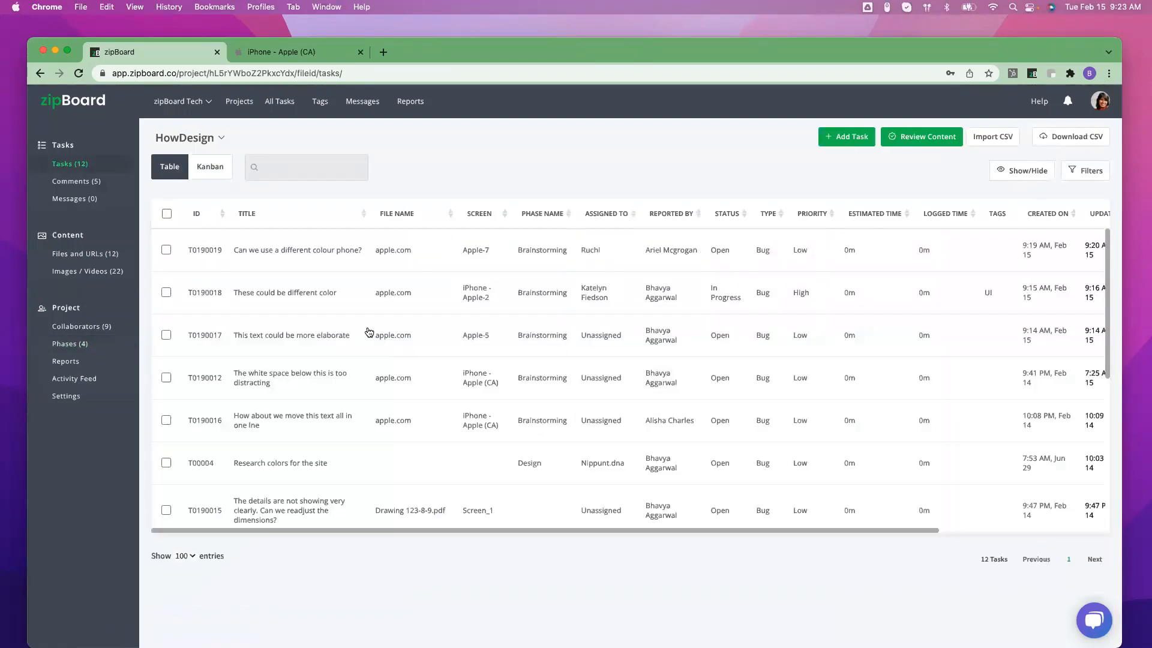
pyautogui.click(304, 255)
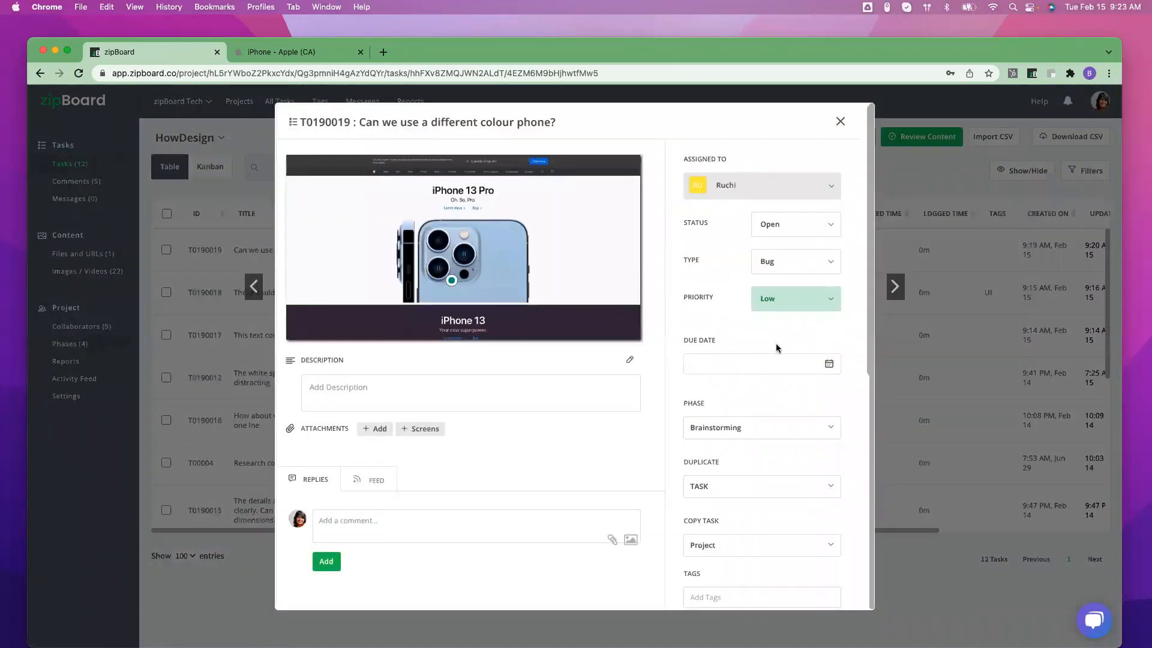
pyautogui.scroll(-2, 776, 343)
pyautogui.click(777, 360)
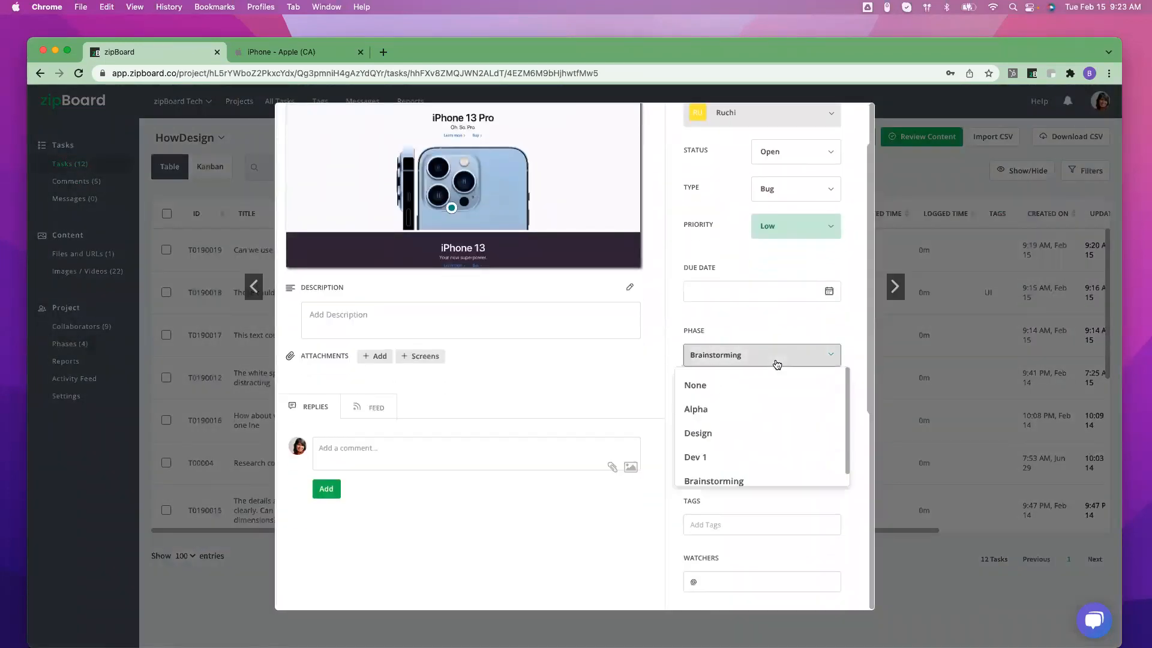
pyautogui.click(704, 414)
pyautogui.scroll(2, 750, 324)
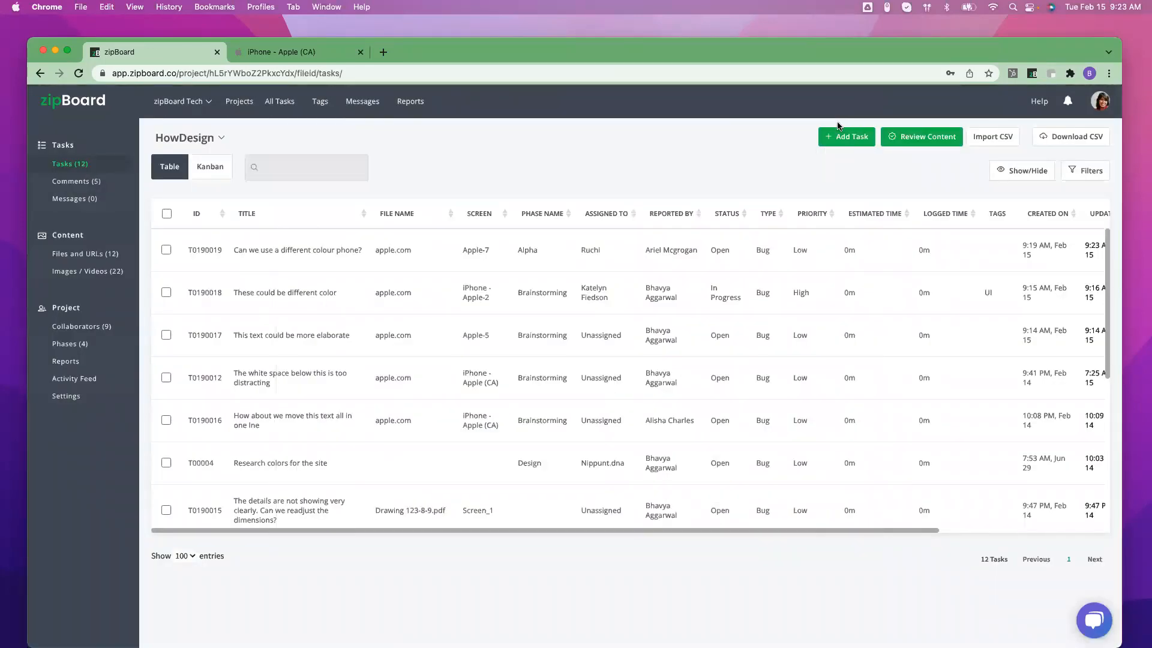
# Show the tasks as a Kanban board and move "For most other brands this will not cut it. But its apple" from Brainstorming to Alpha.
pyautogui.scroll(-1, 192, 323)
pyautogui.hscroll(1, 180, 312)
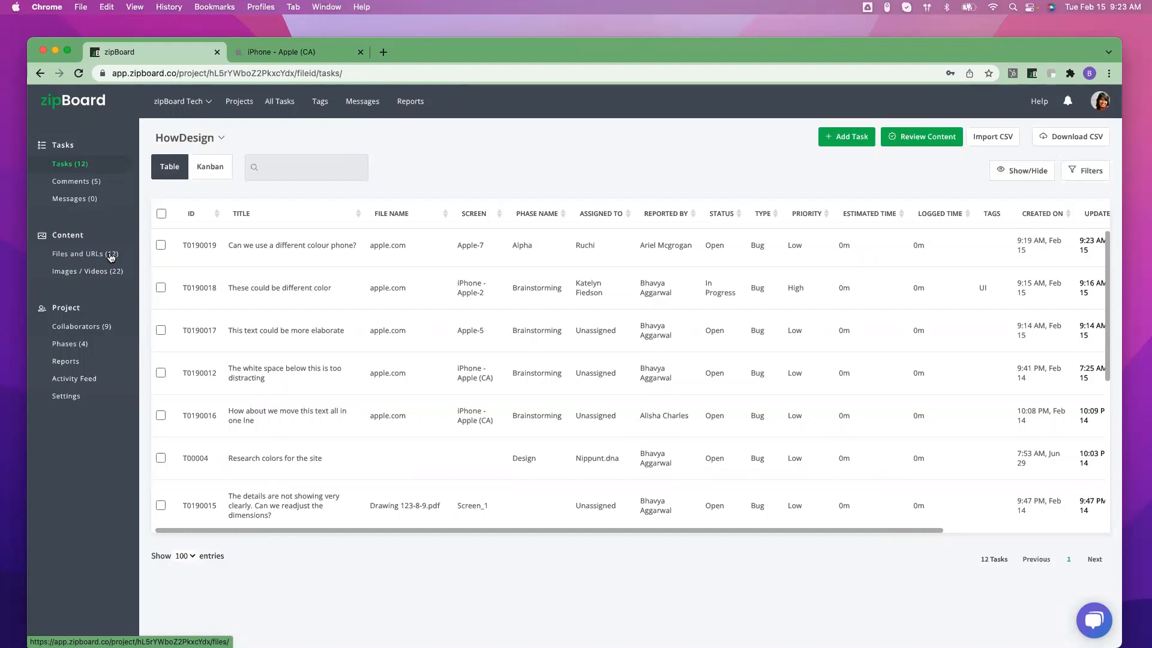
pyautogui.click(212, 173)
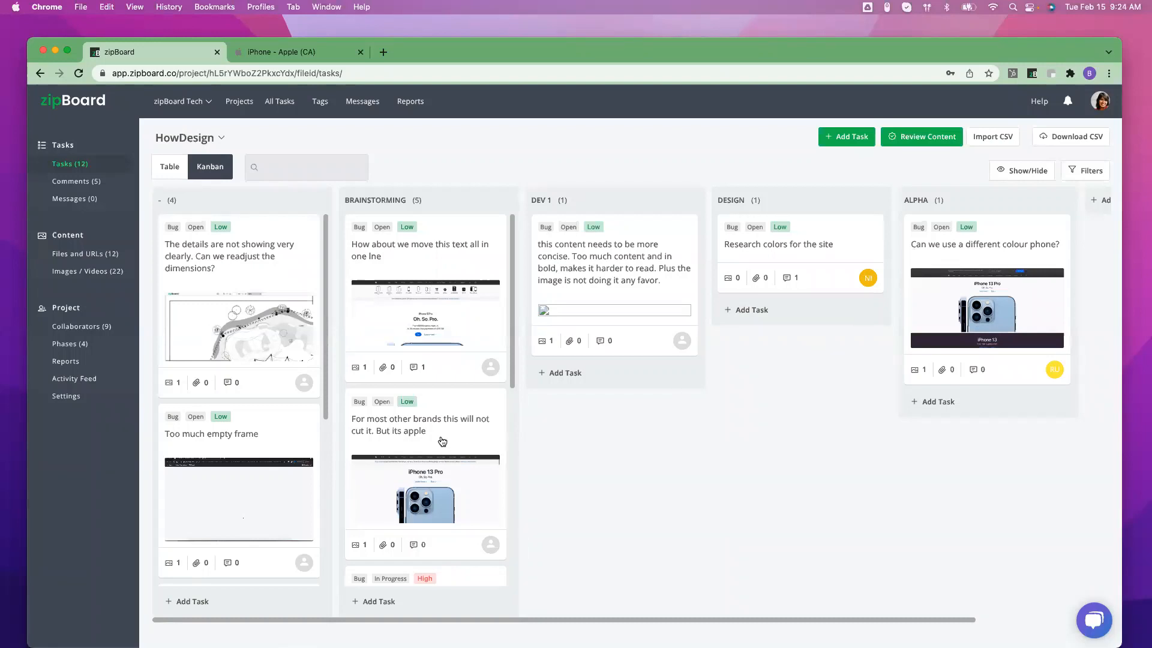
pyautogui.moveTo(442, 442); pyautogui.dragTo(829, 285)
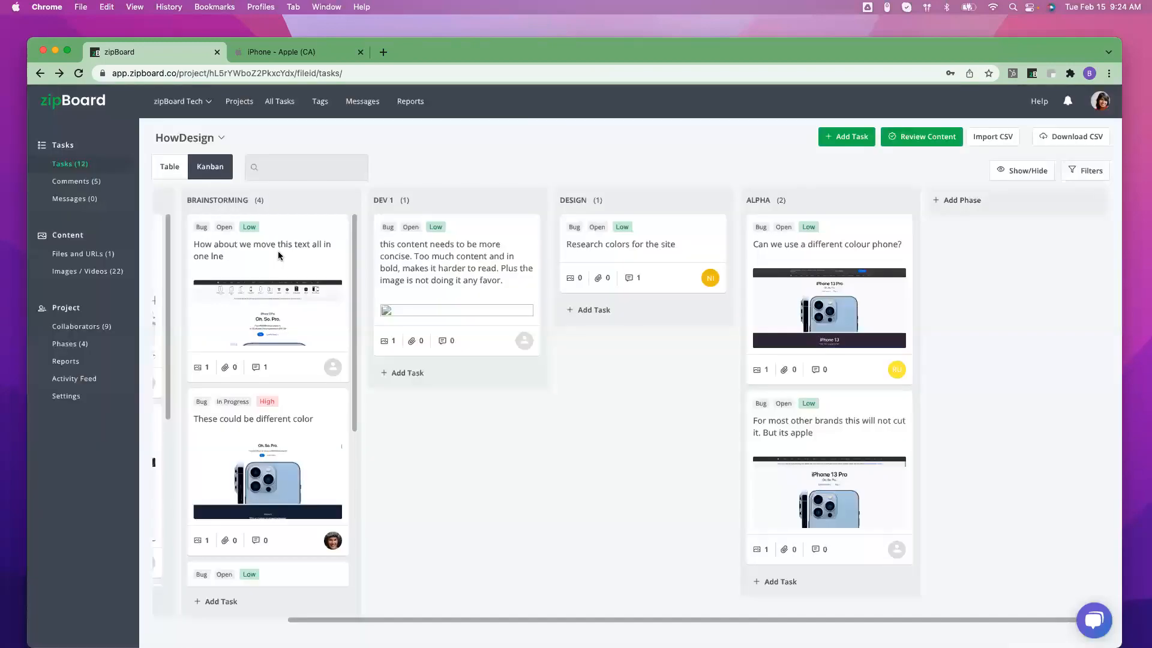
# Open the Brainstorming task "How about we move this text all in one lne", review its details and info section, and close it.
pyautogui.click(282, 250)
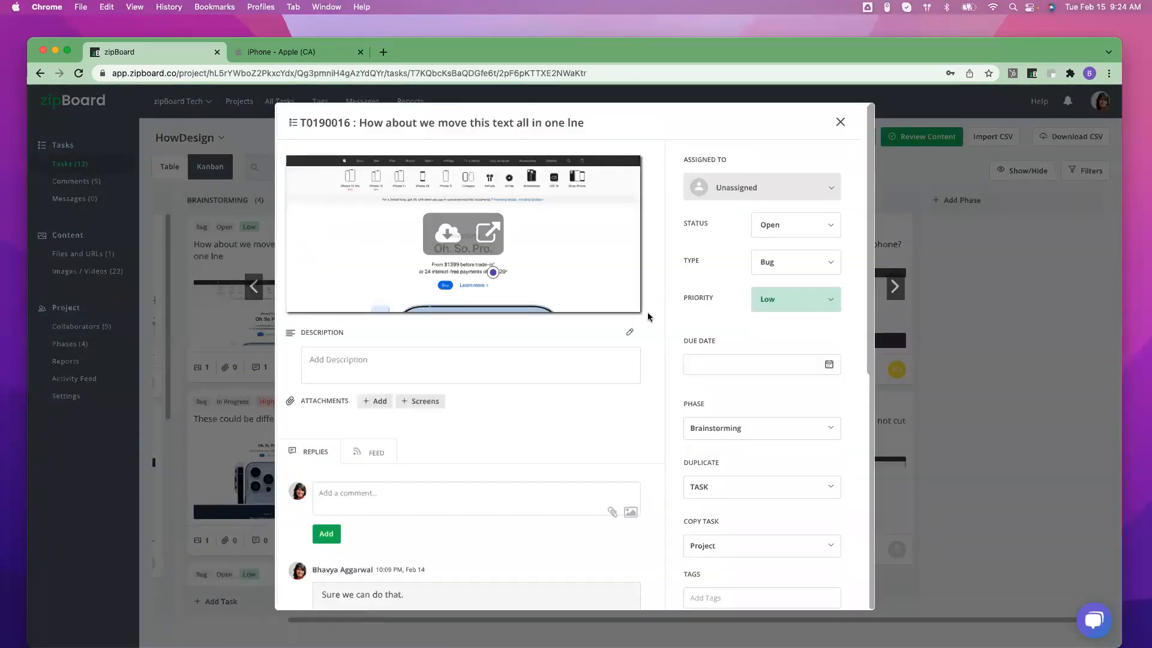
pyautogui.scroll(-10, 715, 342)
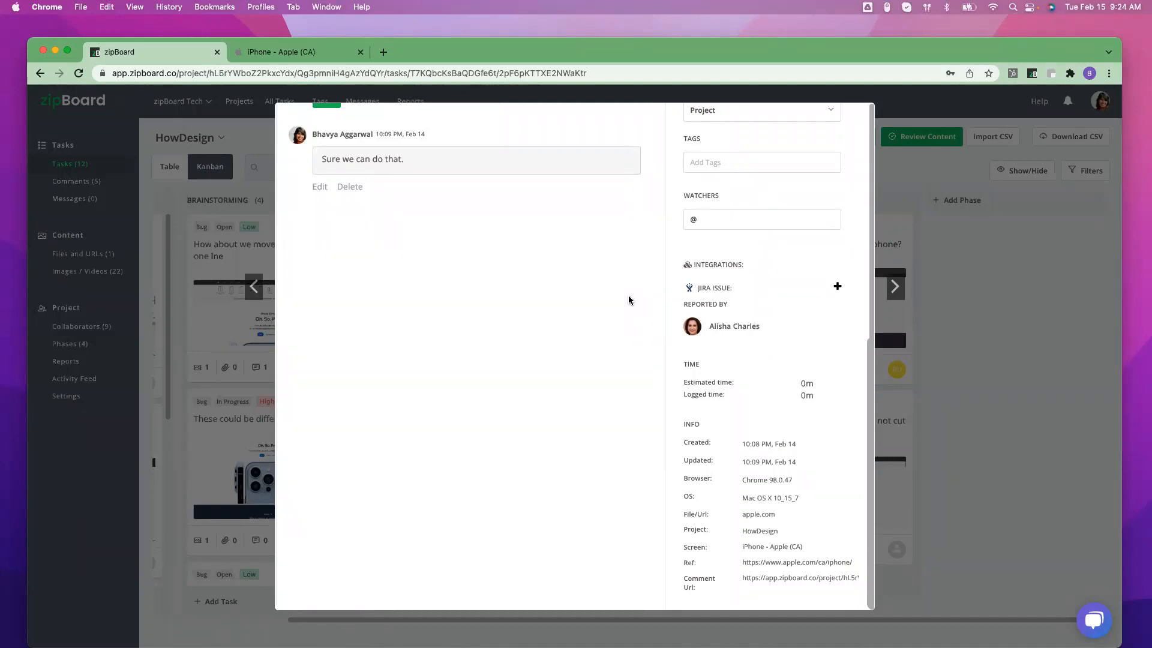
pyautogui.scroll(10, 629, 296)
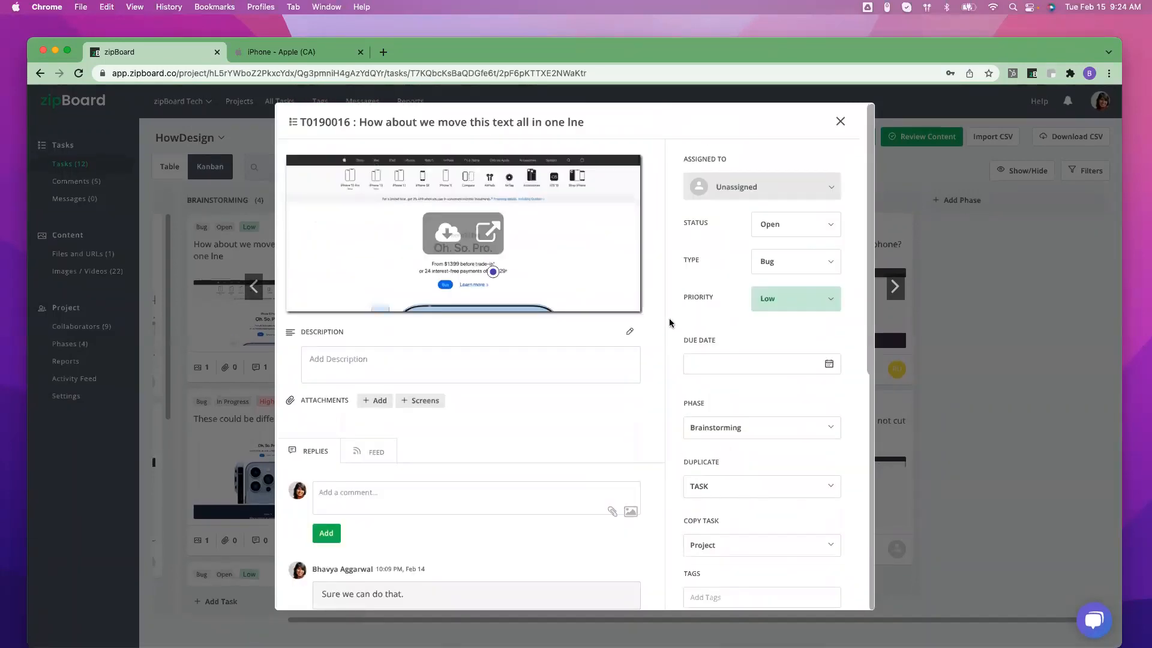
pyautogui.scroll(-5, 658, 324)
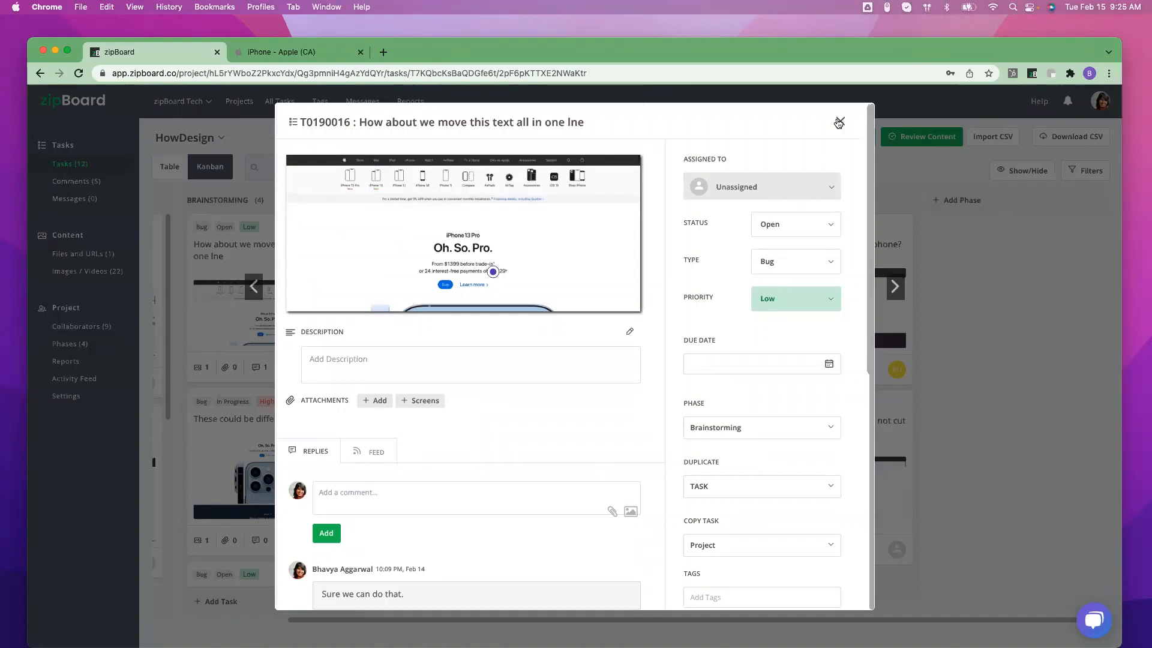
pyautogui.click(840, 121)
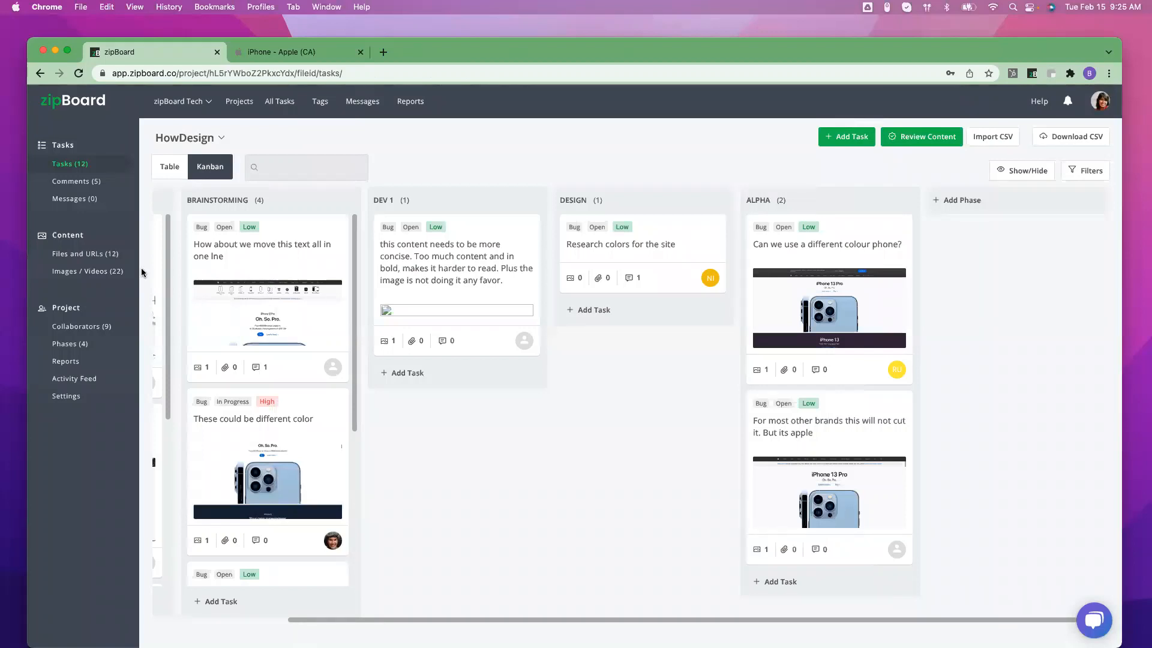
# Open the HowDesign project's reports, show cumulative data for the last 30 days and review the charts through Issues by Tags.
pyautogui.click(66, 361)
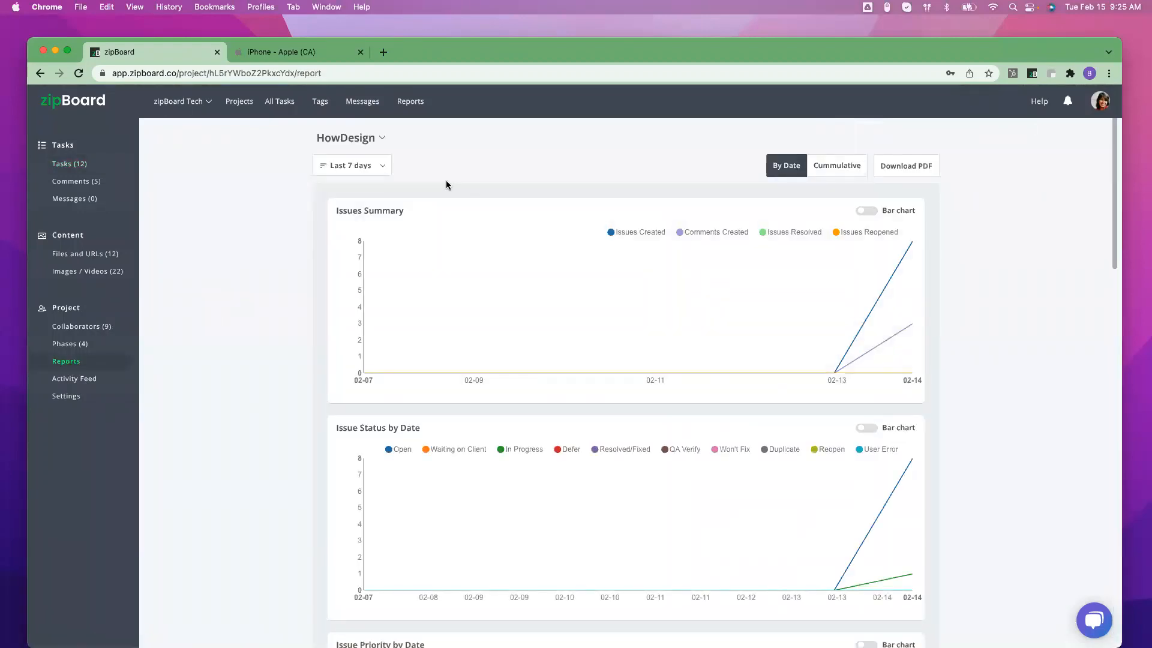
pyautogui.click(360, 168)
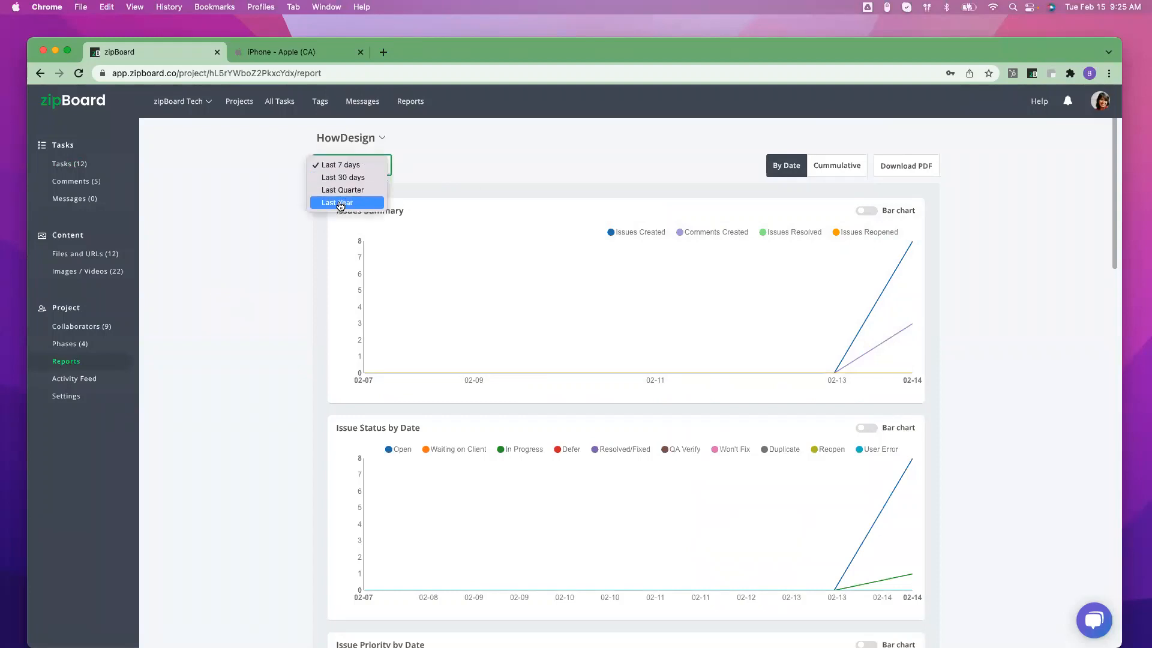
pyautogui.click(341, 178)
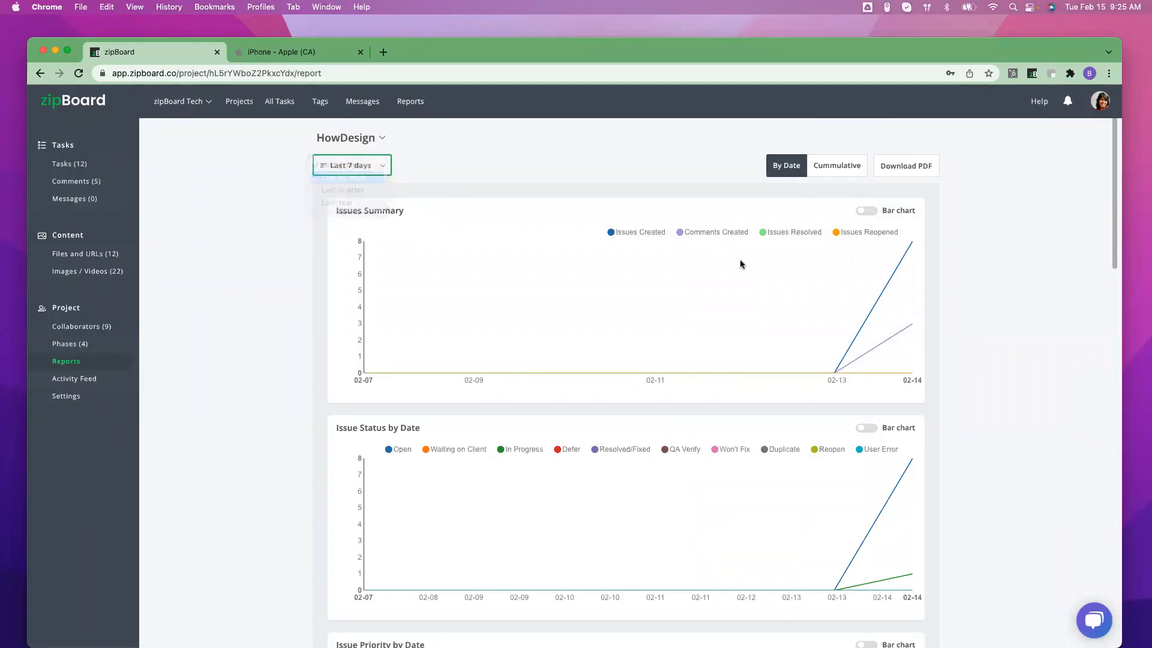
pyautogui.click(840, 171)
pyautogui.scroll(-5, 706, 283)
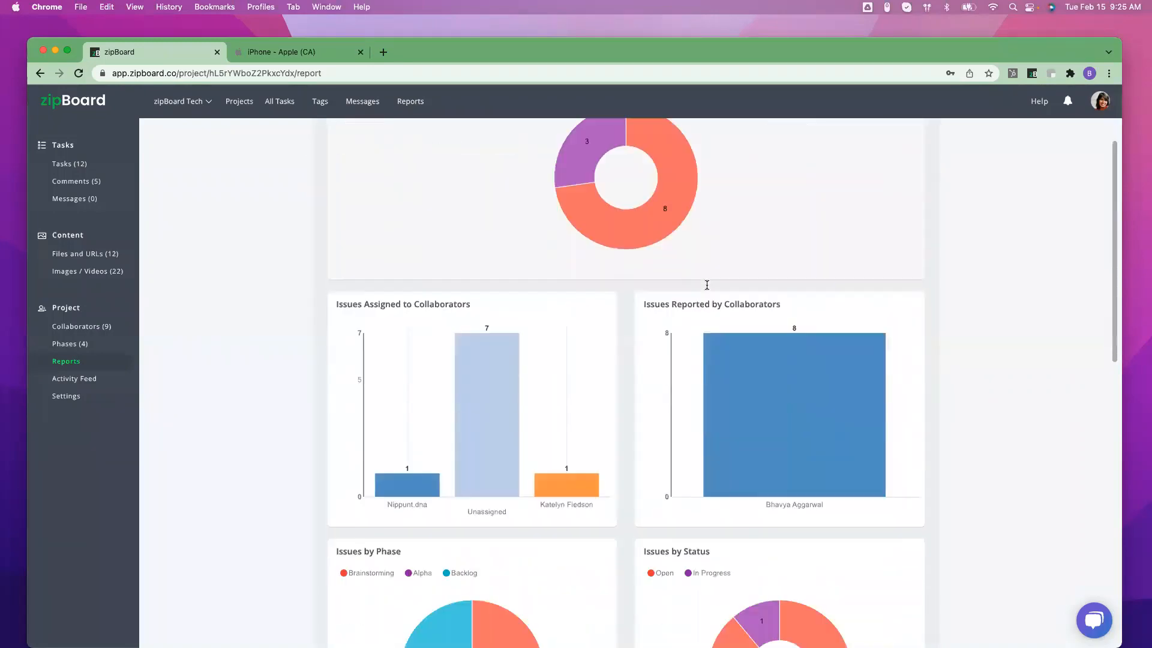
pyautogui.scroll(-6, 764, 346)
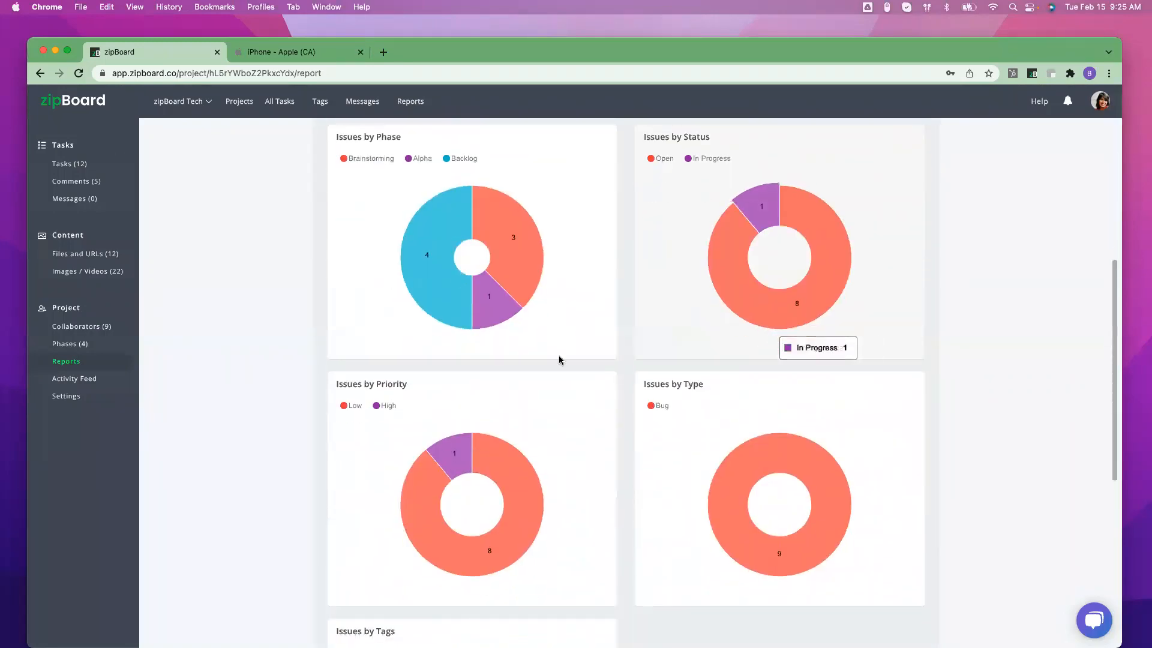
pyautogui.scroll(-5, 708, 358)
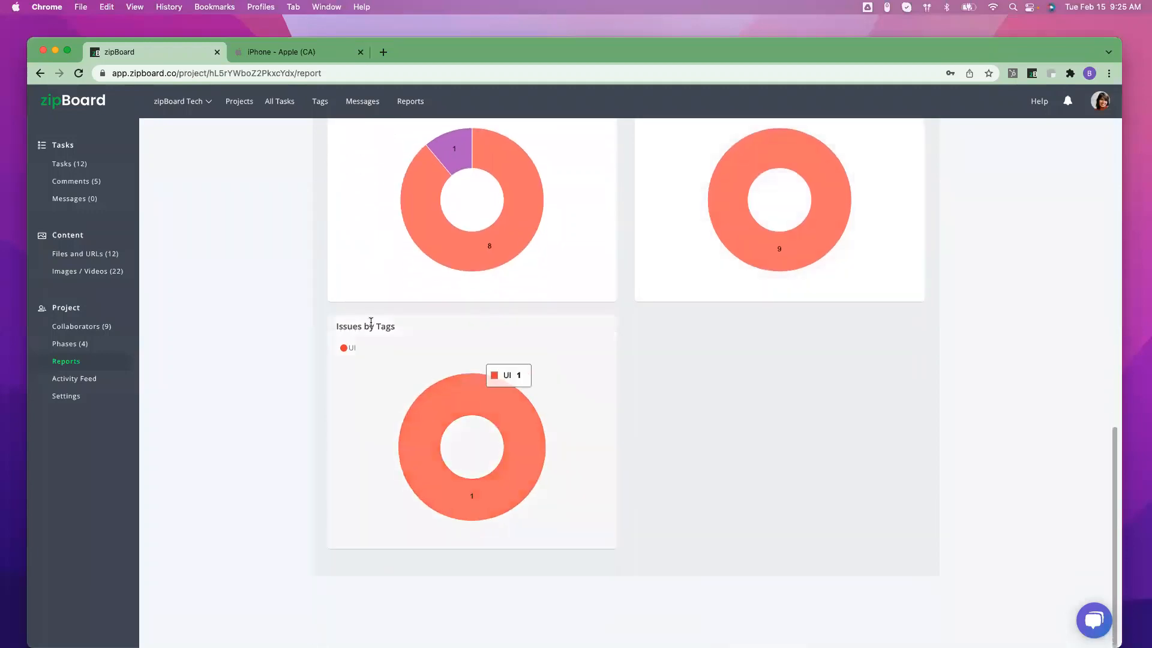
pyautogui.scroll(15, 323, 245)
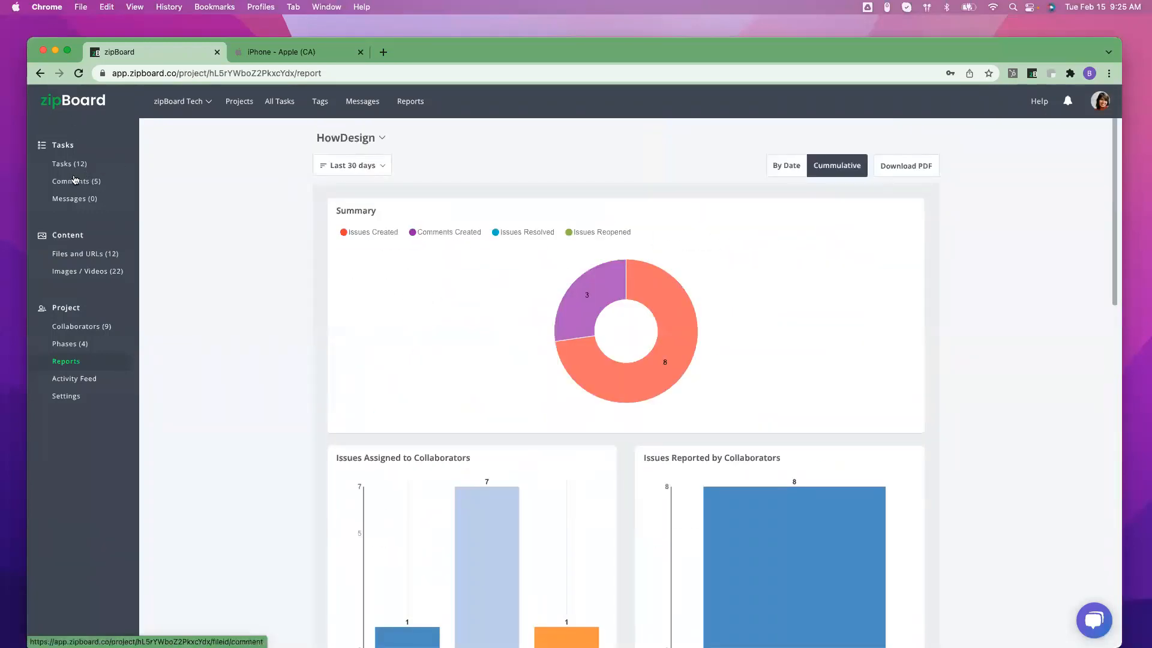
# Revisit the project's tasks, return to the projects overview and open the organization-wide reports to view the issue summary charts.
pyautogui.click(80, 164)
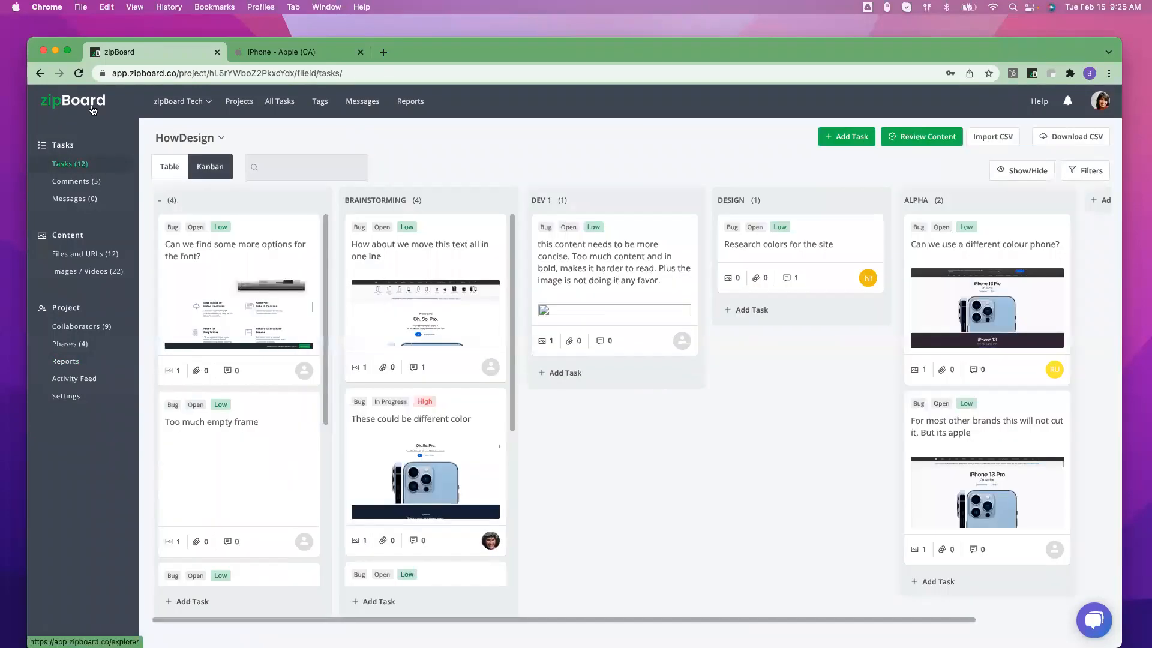
pyautogui.click(239, 110)
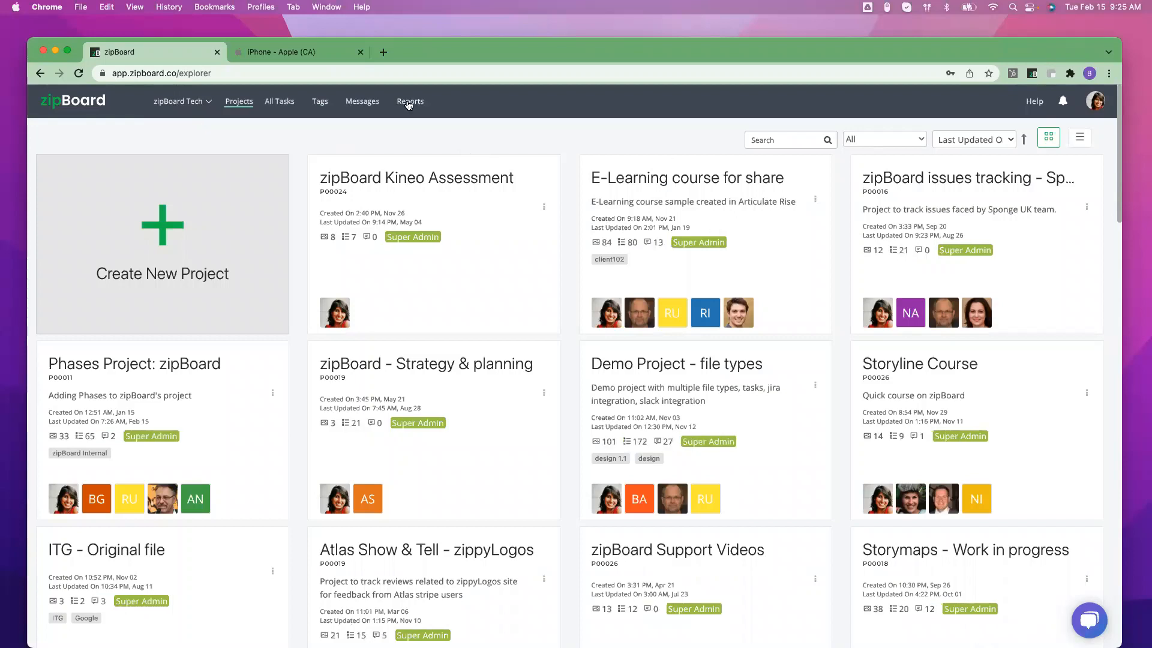
pyautogui.click(409, 103)
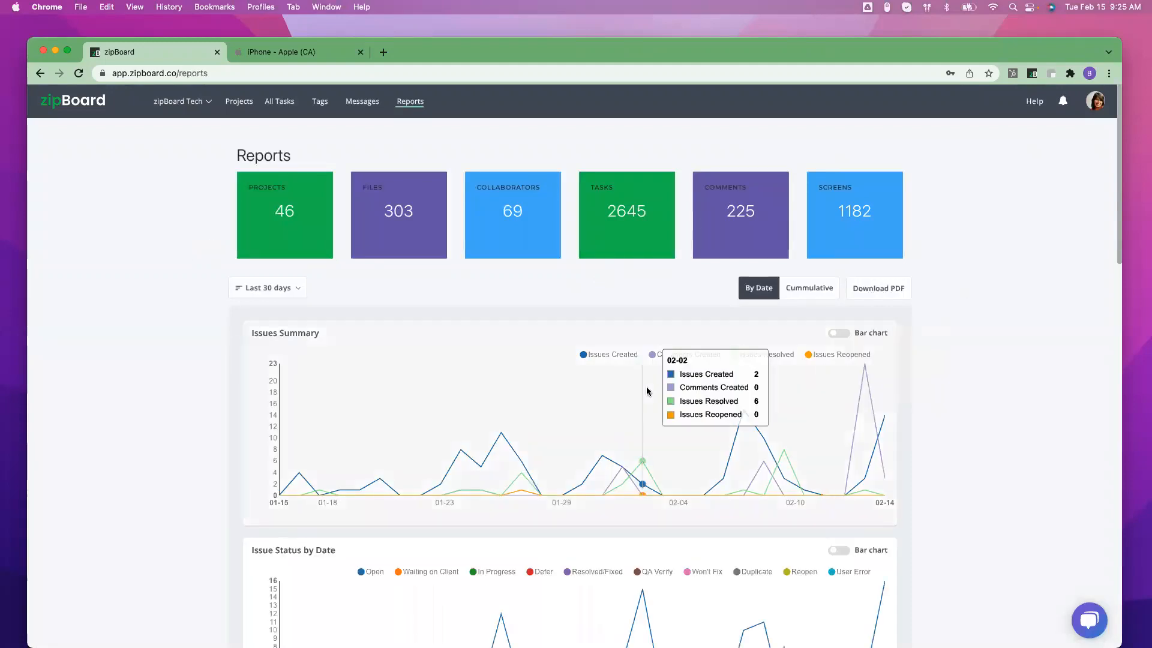
pyautogui.scroll(-1, 540, 420)
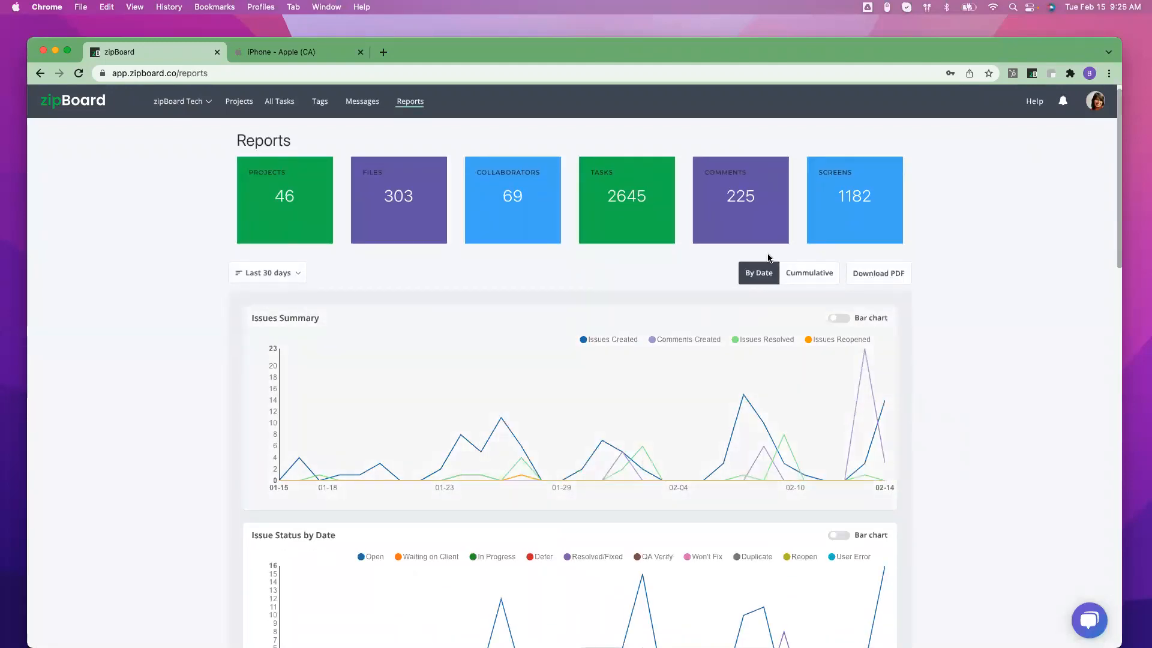
# Switch the organization reports to cumulative data and inspect the created, resolved, reopened and comment segments of the Summary chart.
pyautogui.click(809, 273)
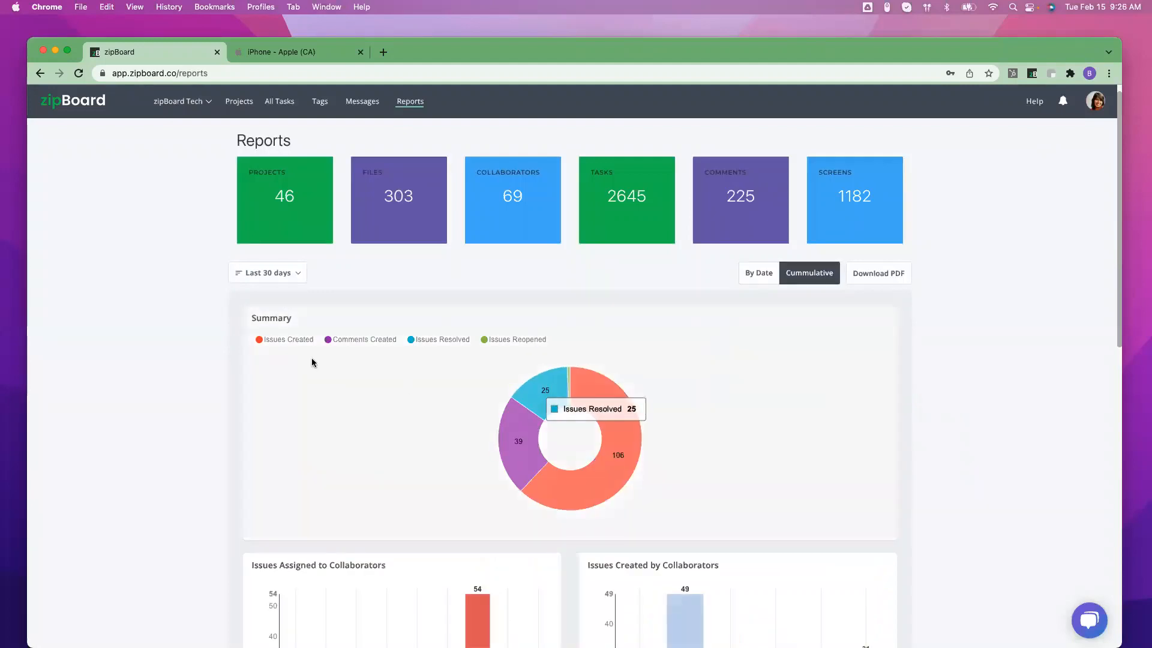
pyautogui.moveTo(604, 403)
pyautogui.scroll(-2, 604, 402)
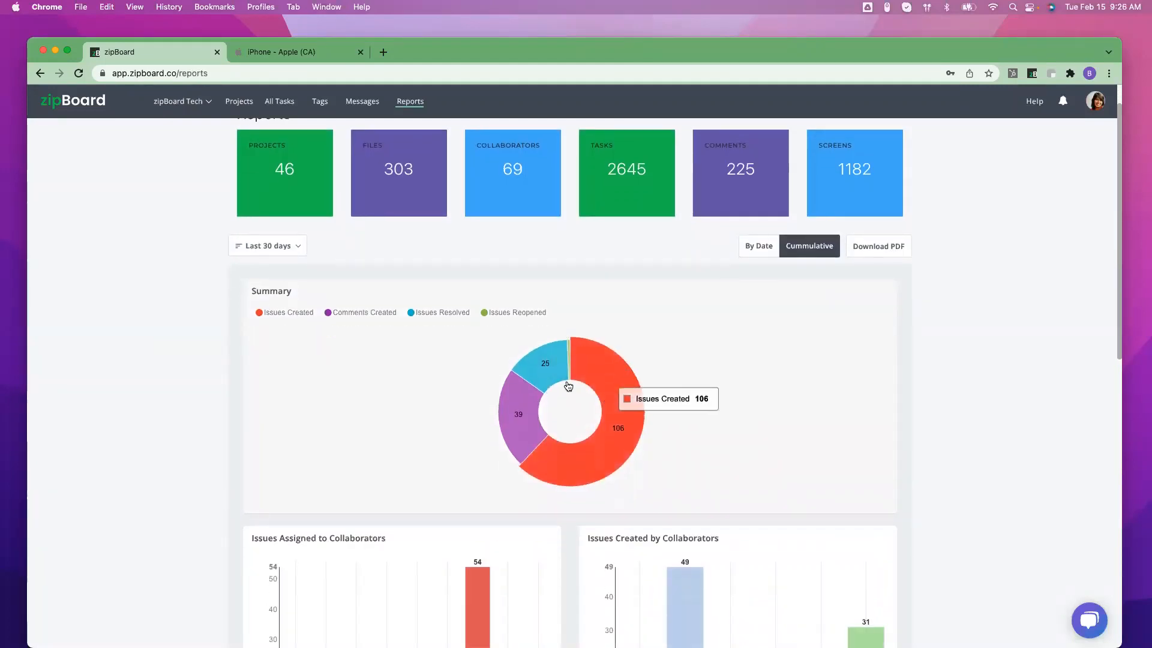
pyautogui.moveTo(526, 384)
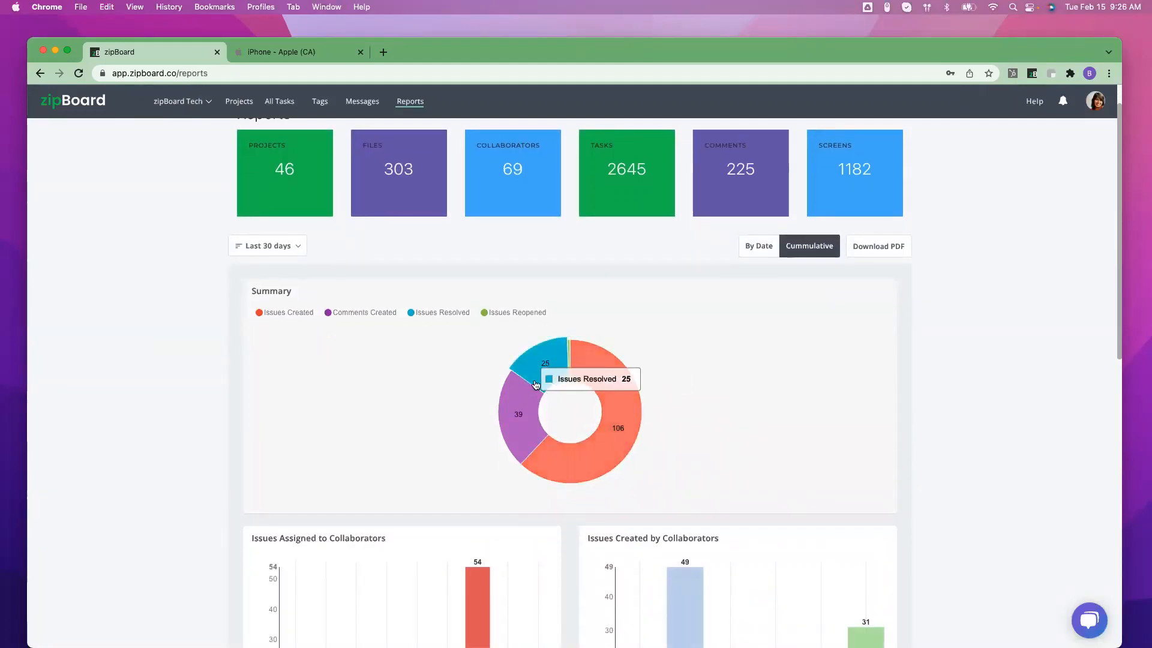
pyautogui.moveTo(569, 359)
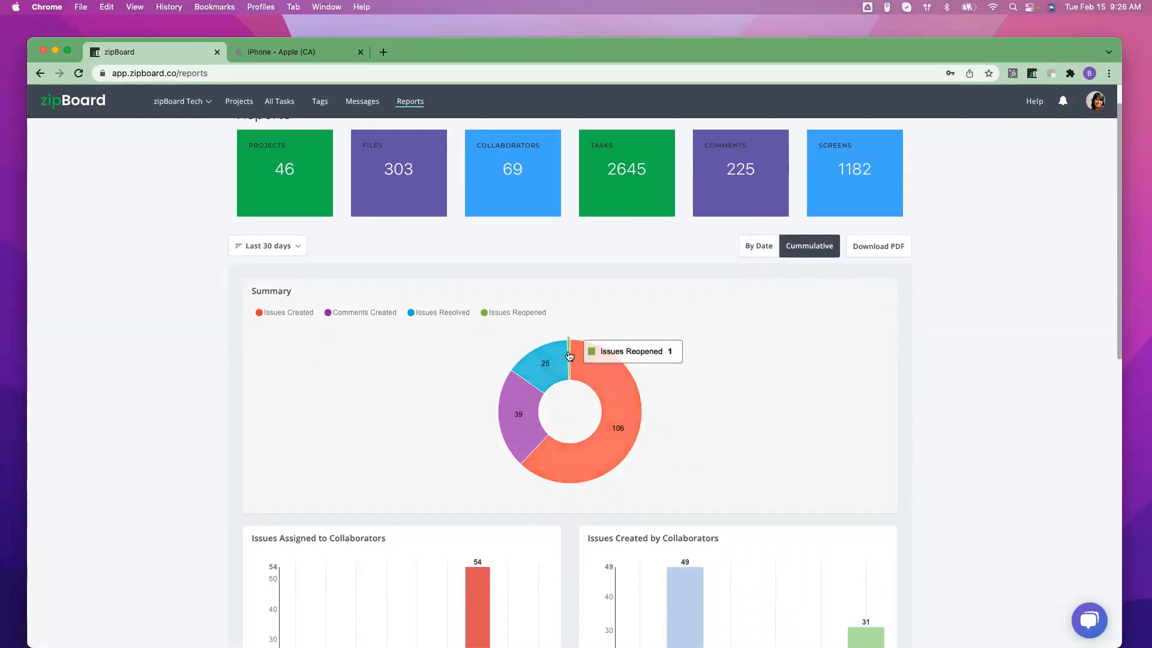
pyautogui.scroll(-4, 570, 356)
pyautogui.moveTo(565, 248)
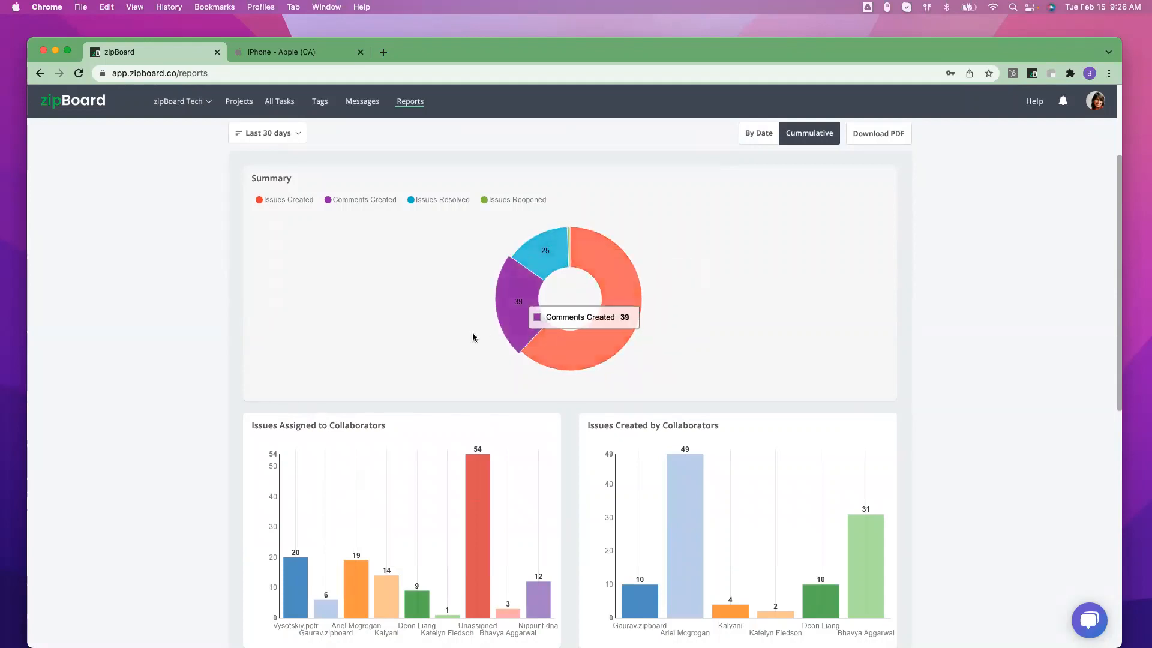
# Review the cumulative charts for issues by collaborators, status, priority, type and tags, and return to the report totals.
pyautogui.scroll(-5, 472, 332)
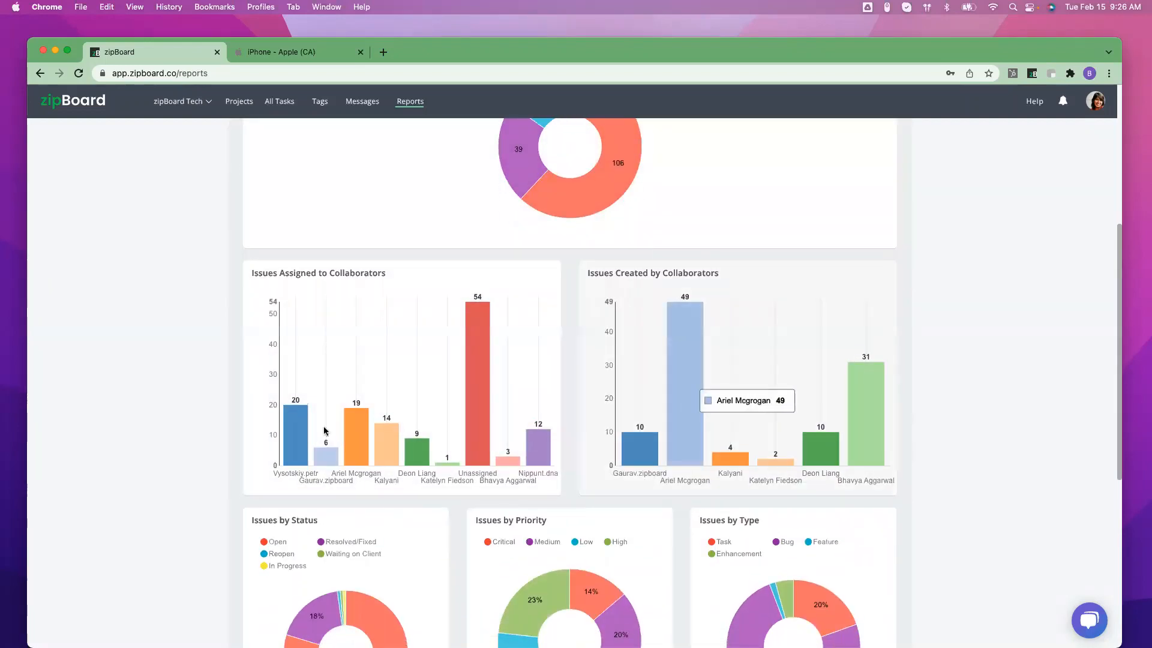
pyautogui.scroll(-1, 562, 430)
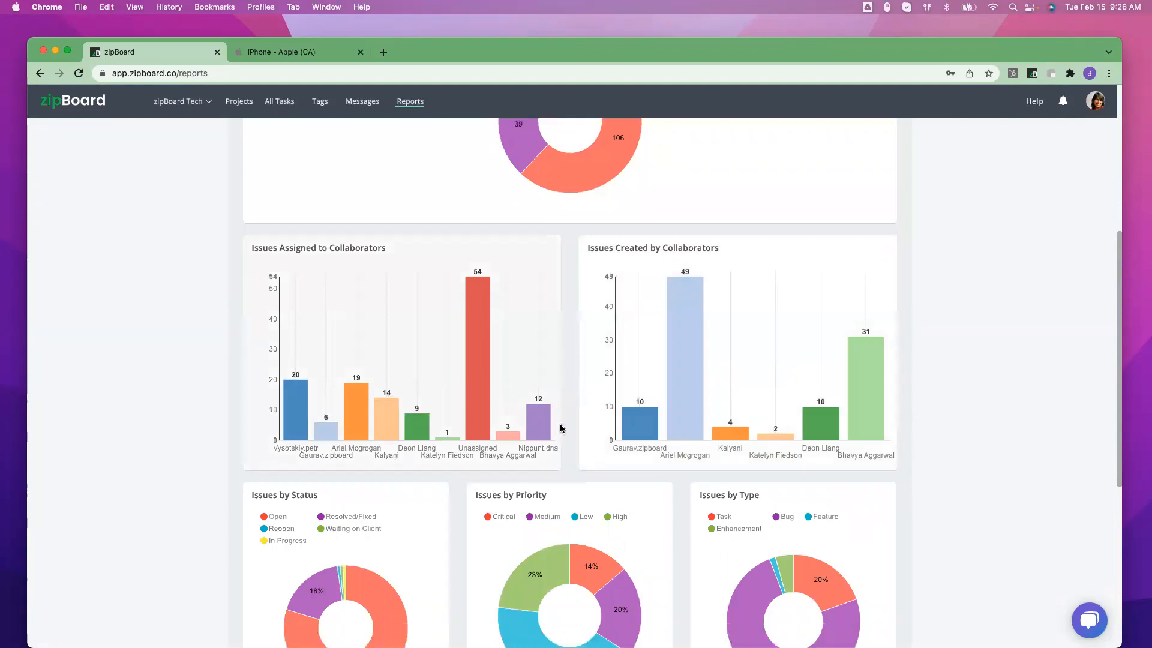
pyautogui.scroll(-5, 562, 429)
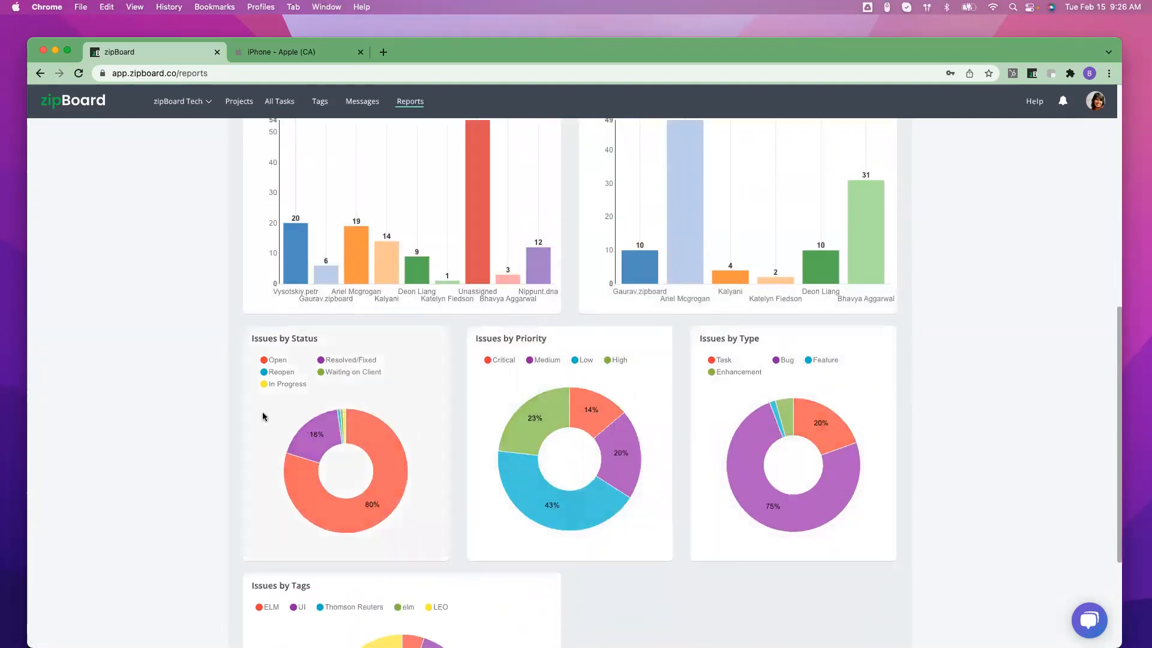
pyautogui.scroll(-6, 258, 393)
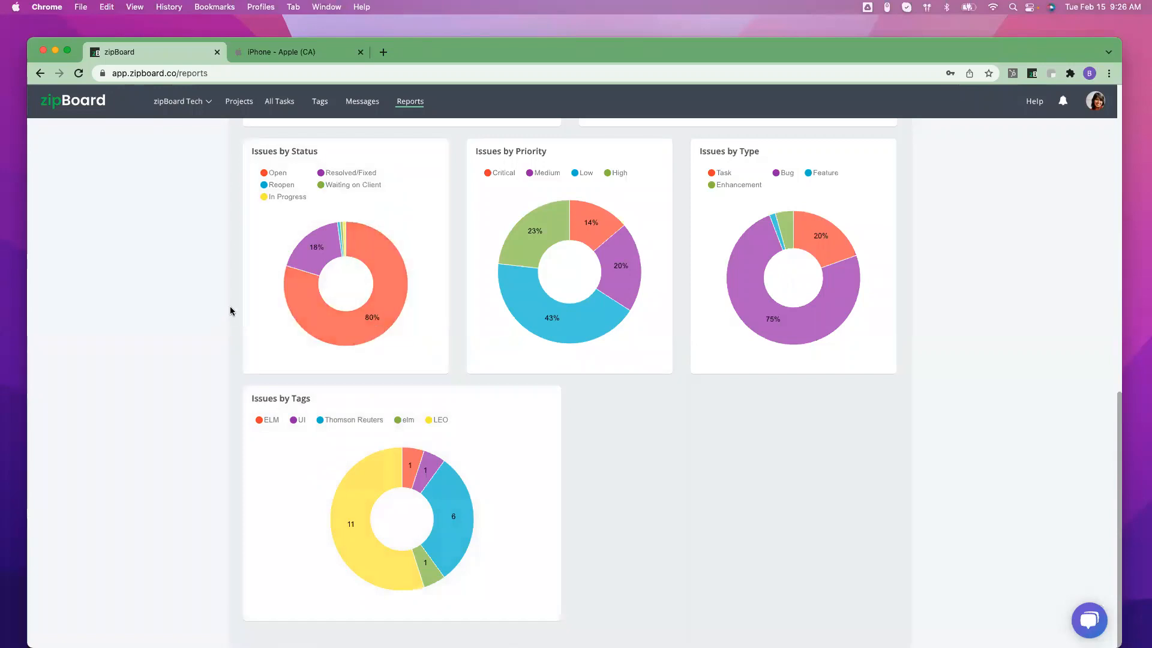
pyautogui.scroll(14, 230, 311)
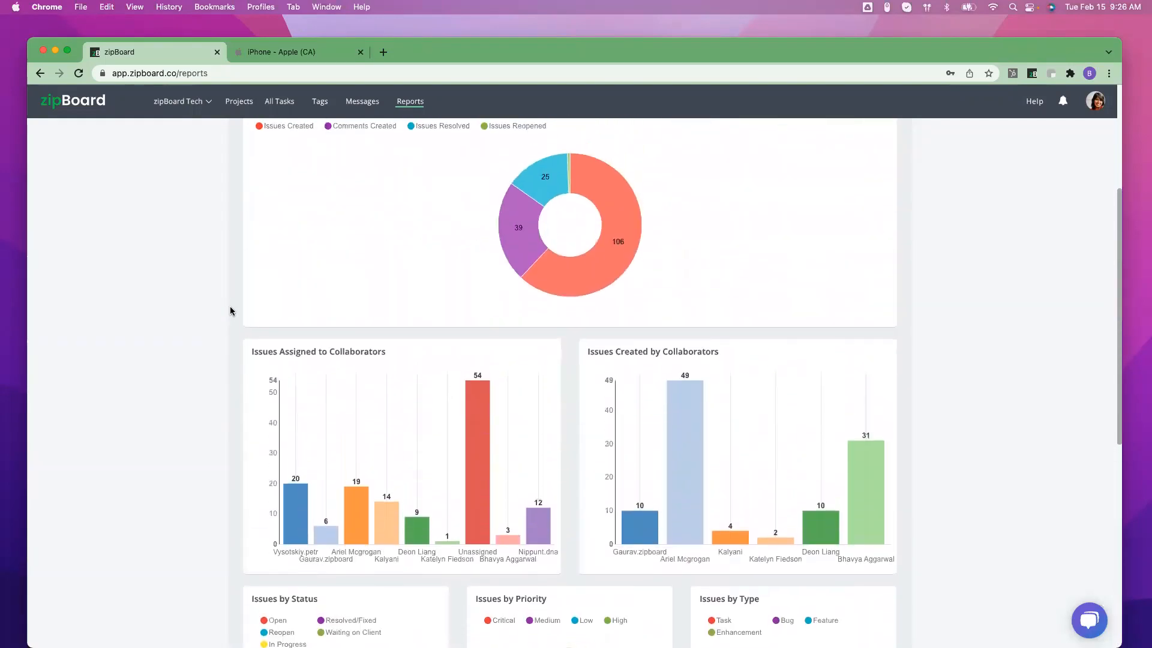
pyautogui.scroll(7, 230, 311)
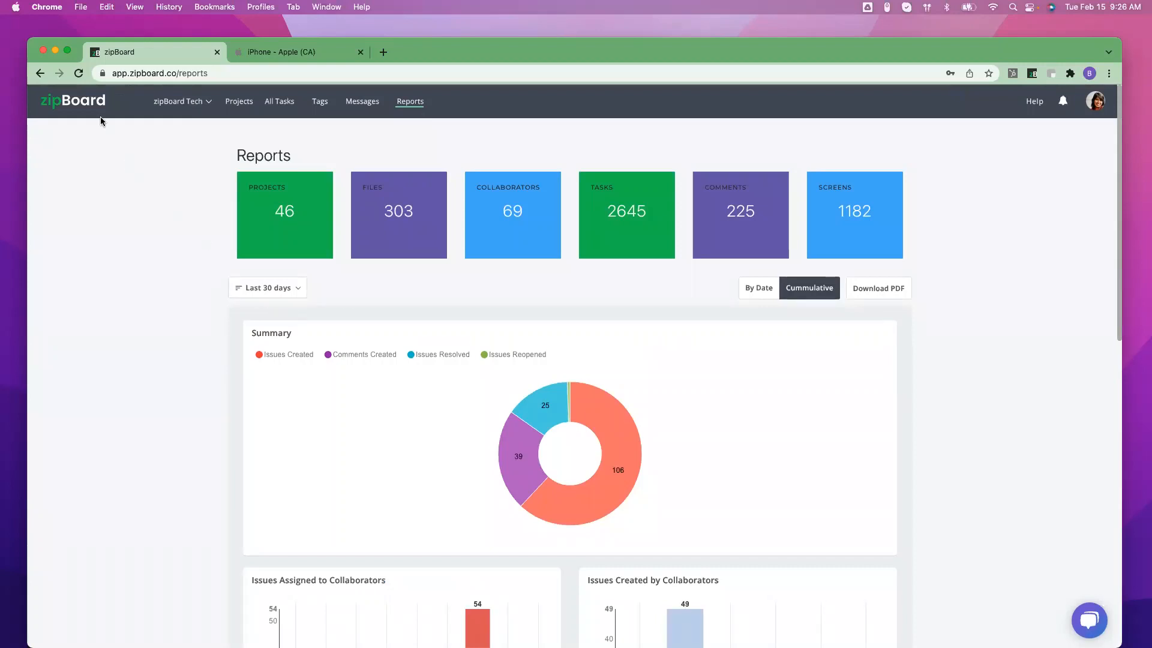
pyautogui.scroll(-1, 97, 109)
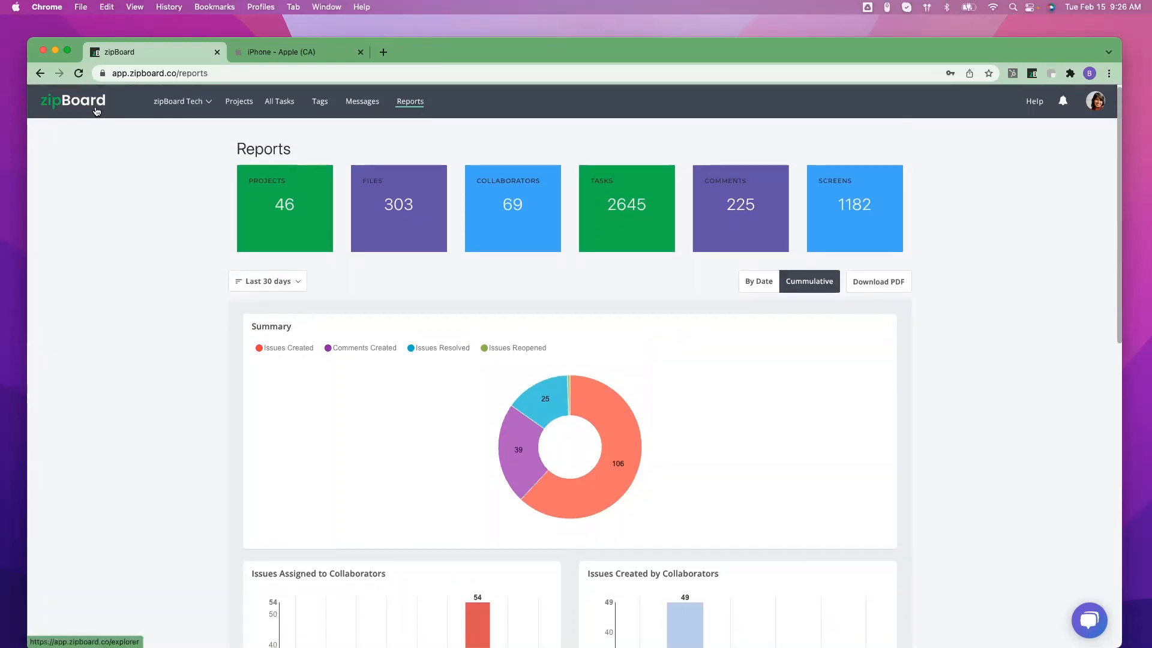
# Open the organization's Members page from the projects overview, review the roles and member list, and revisit the projects overview.
pyautogui.click(96, 112)
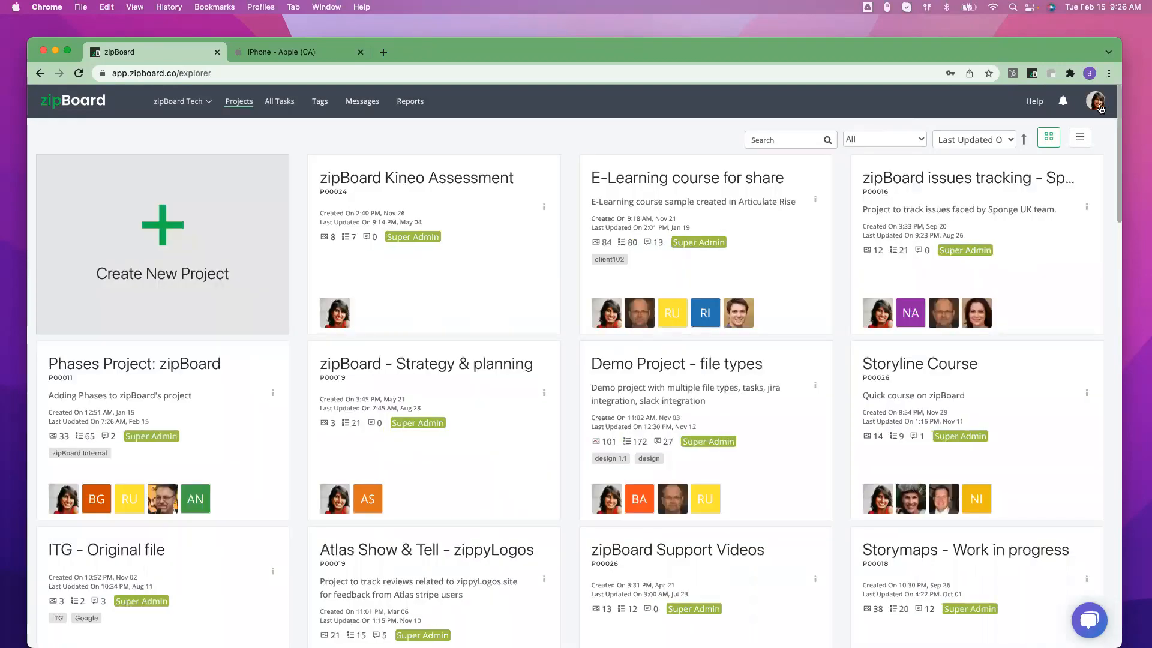
pyautogui.click(1101, 108)
pyautogui.click(1071, 151)
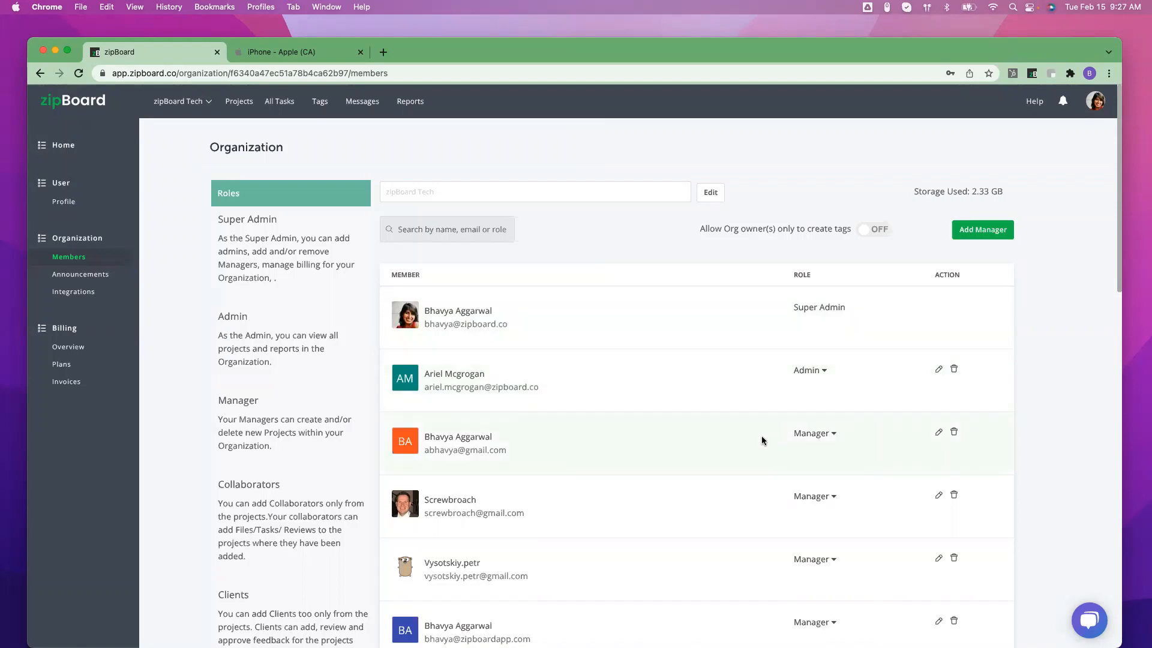
pyautogui.scroll(-2, 762, 441)
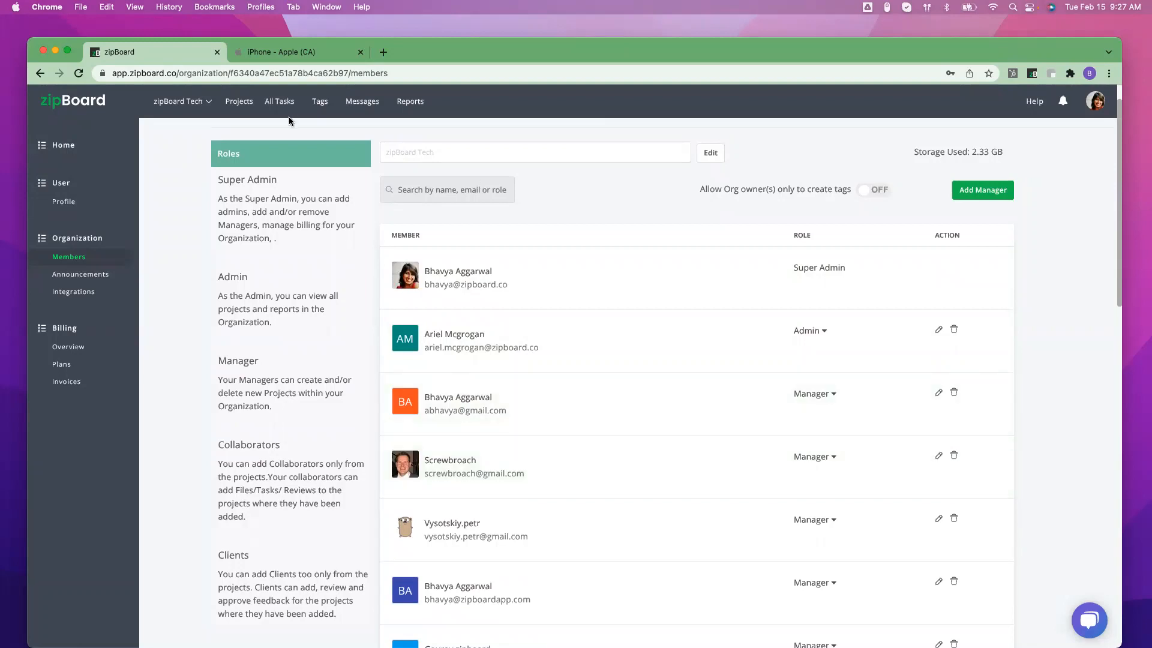
pyautogui.click(85, 106)
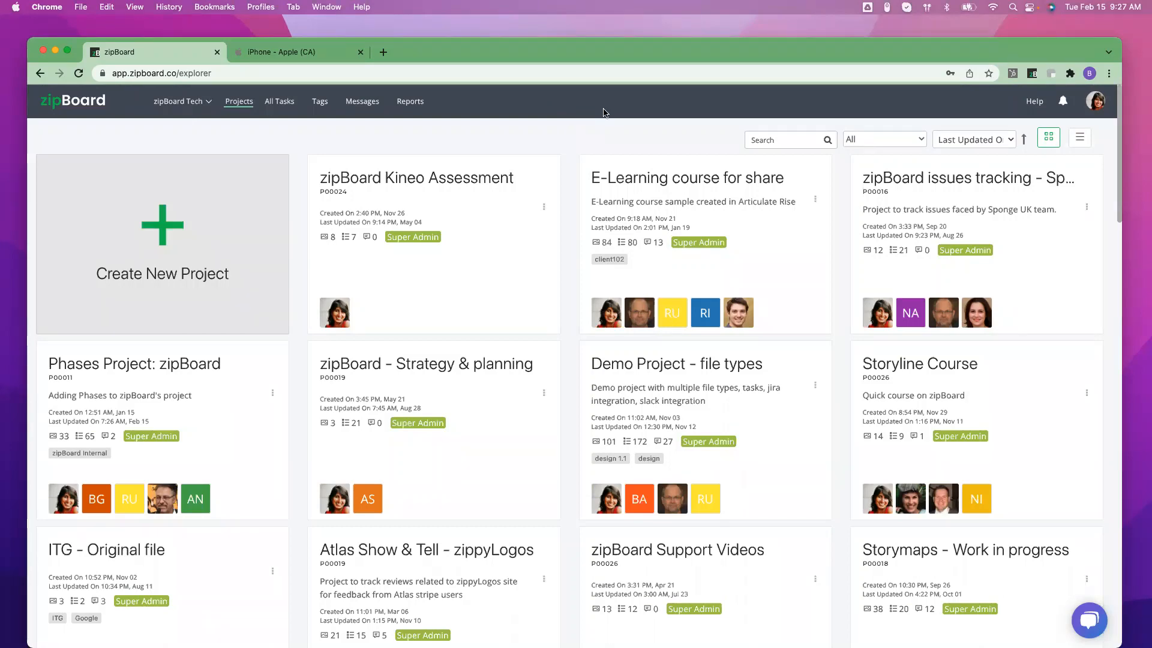
pyautogui.hscroll(-5, 714, 119)
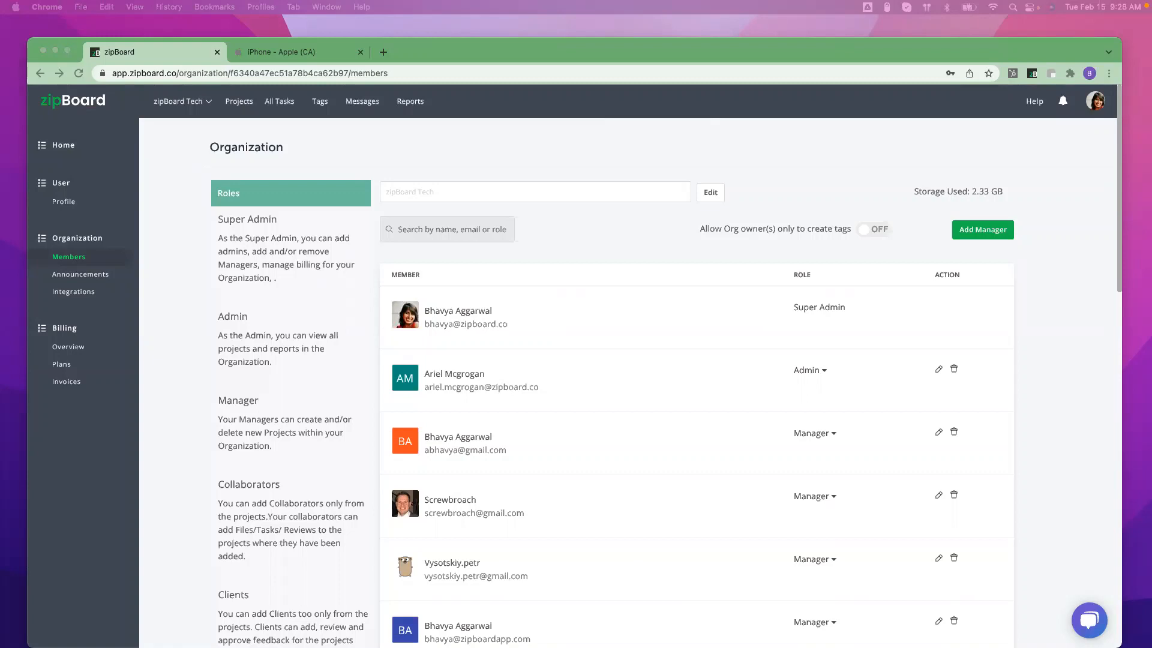
# Switch to the presentation's Audience Window, bring it onto the shared screen, maximize it and enter full screen mode.
pyautogui.moveTo(818, 27); pyautogui.dragTo(285, 54)
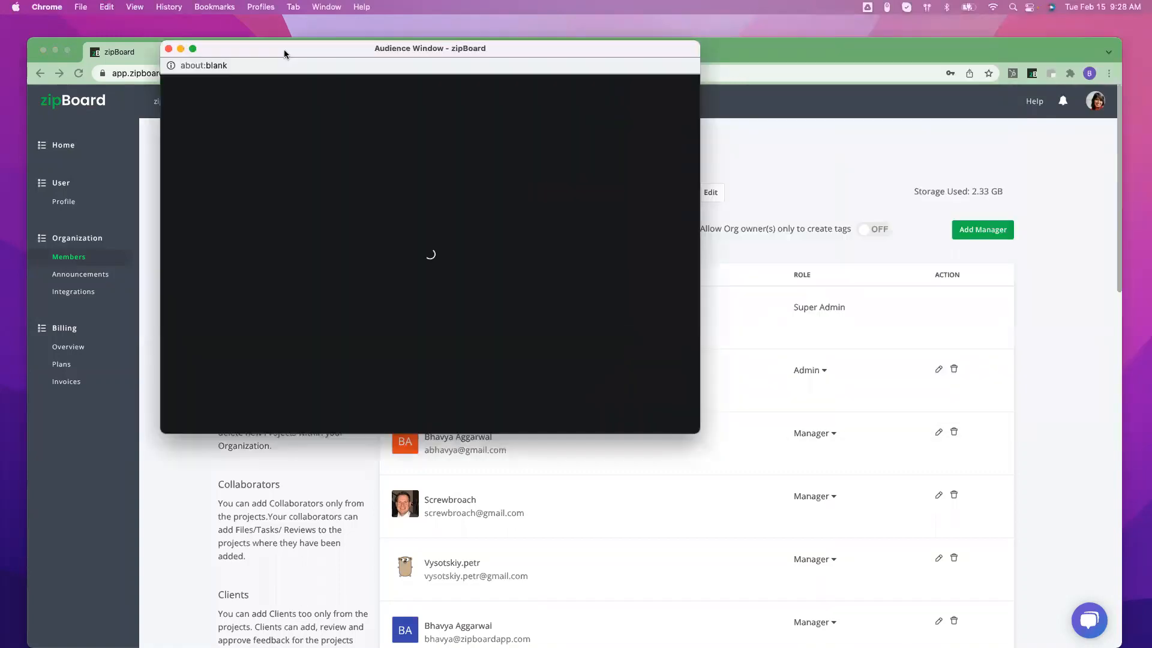
pyautogui.click(192, 49)
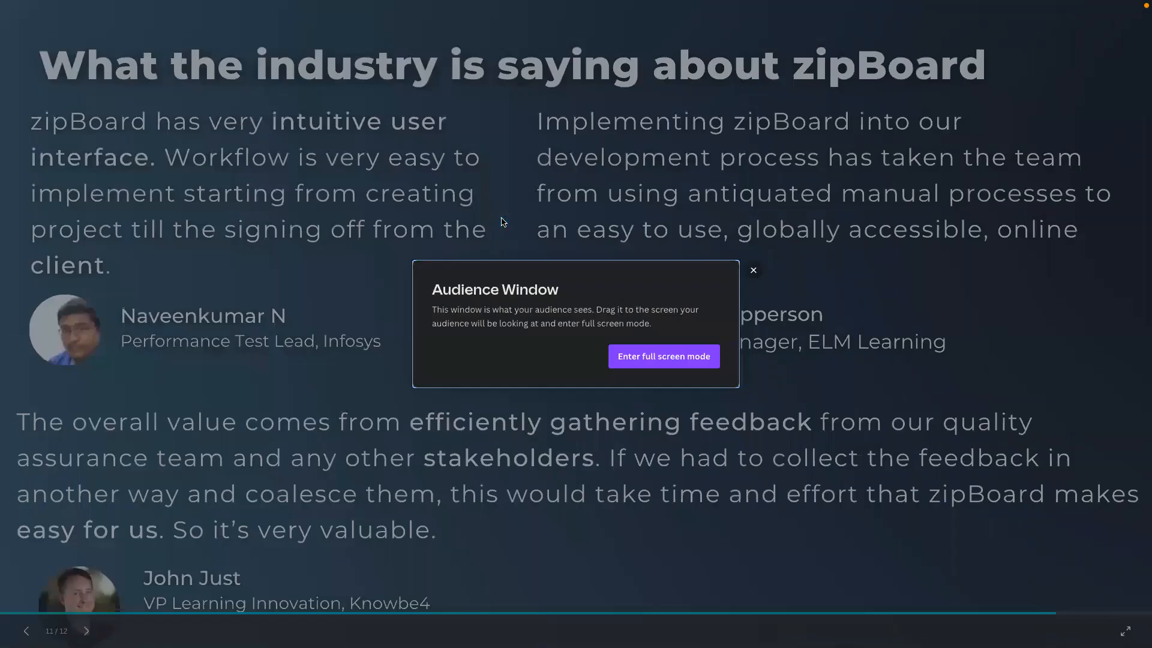
pyautogui.click(646, 356)
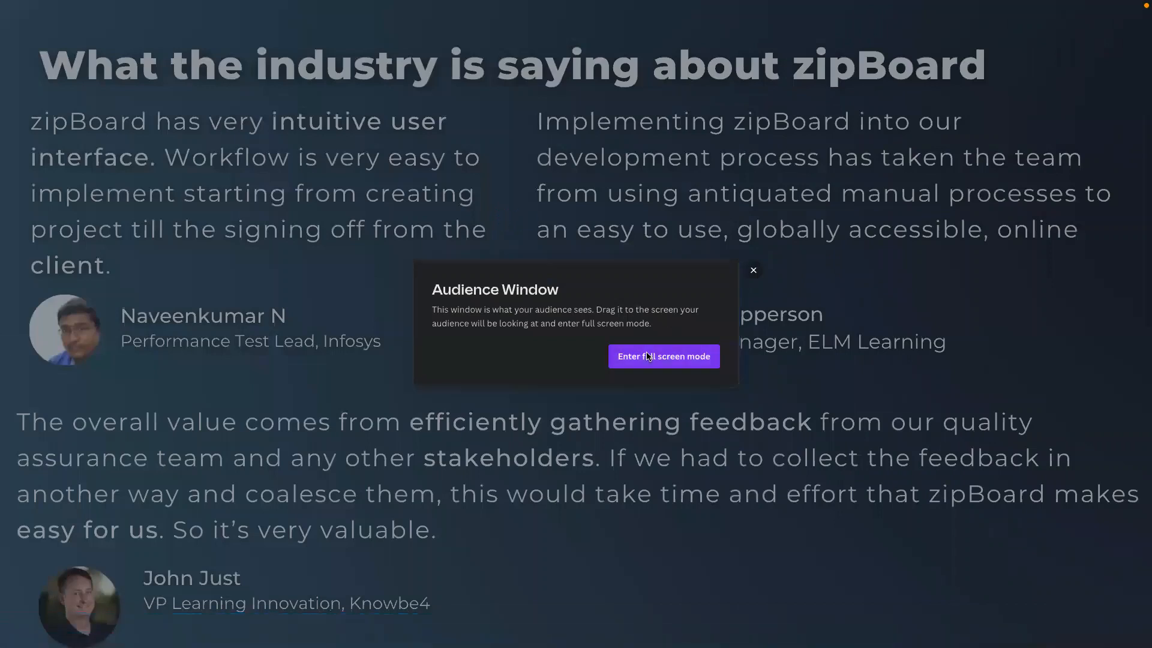